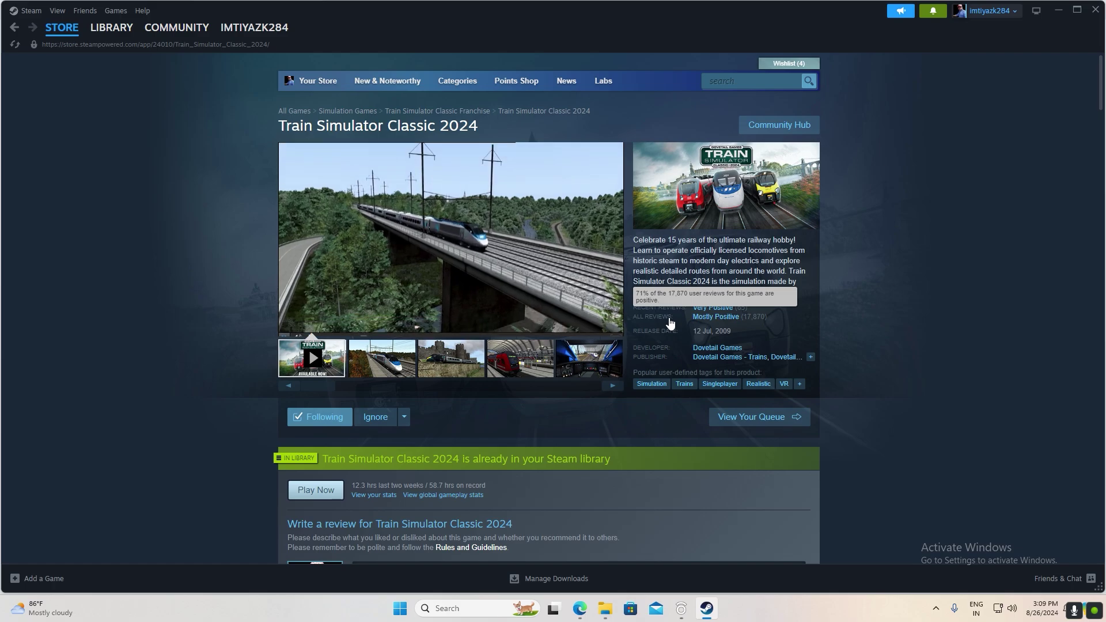
# Add the standard Train Simulator Classic 2024 edition to the cart and view the cart.
pyautogui.scroll(-2, 677, 340)
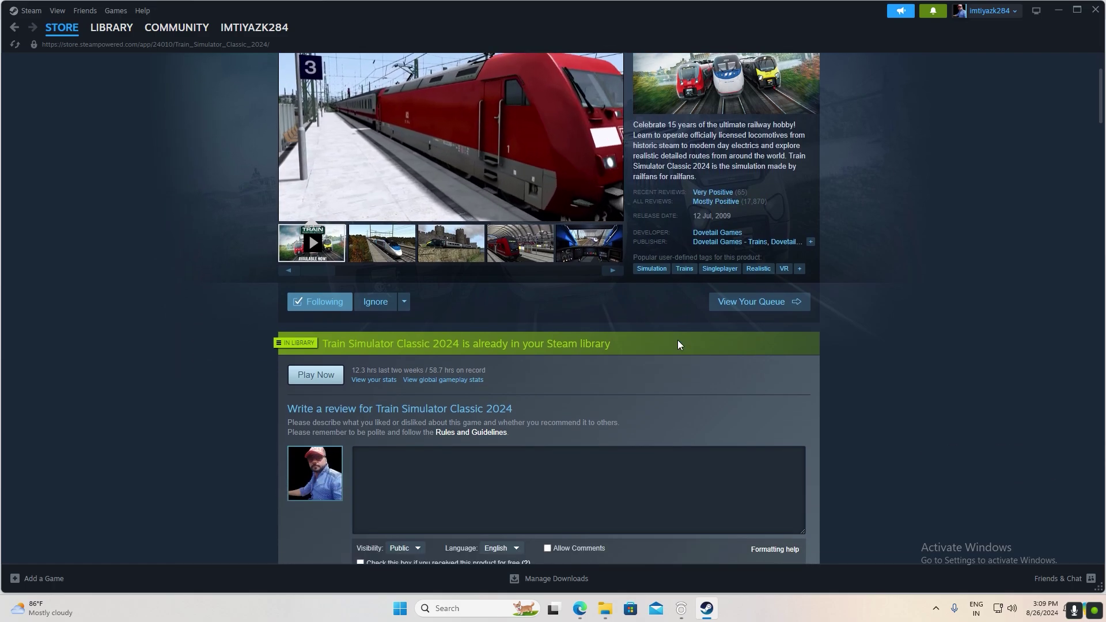
pyautogui.scroll(-4, 678, 344)
pyautogui.scroll(-3, 678, 344)
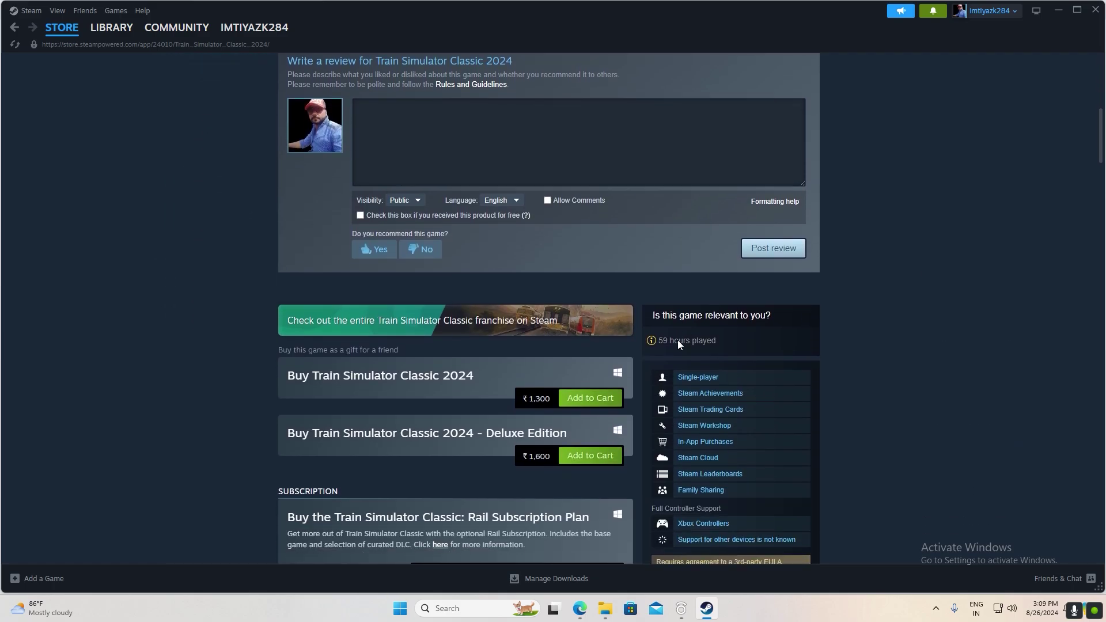
pyautogui.scroll(-1, 483, 330)
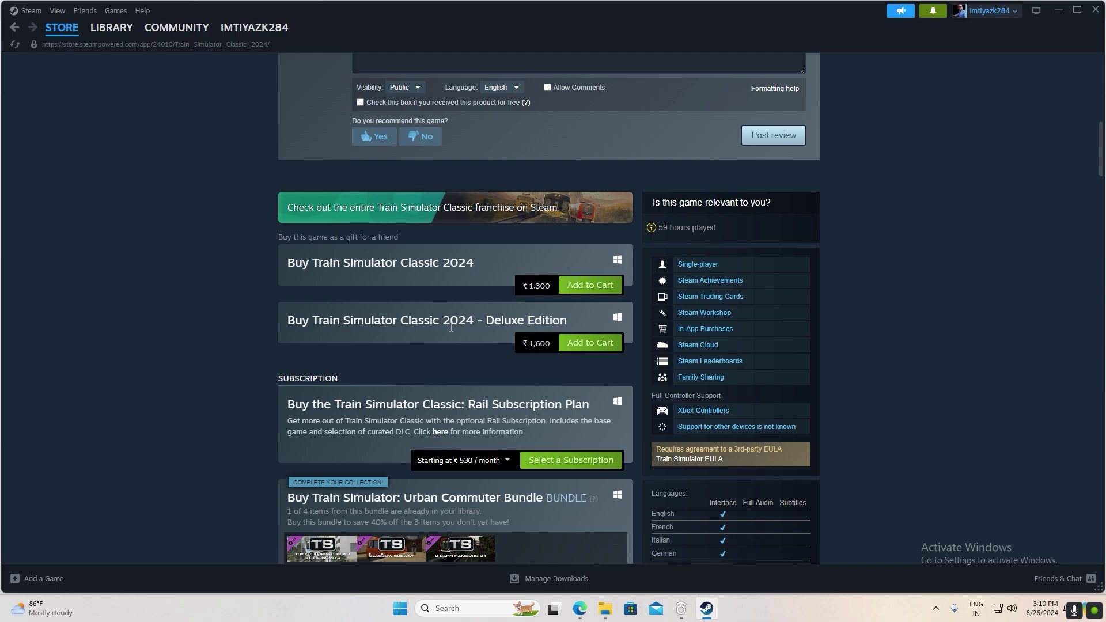
pyautogui.click(587, 288)
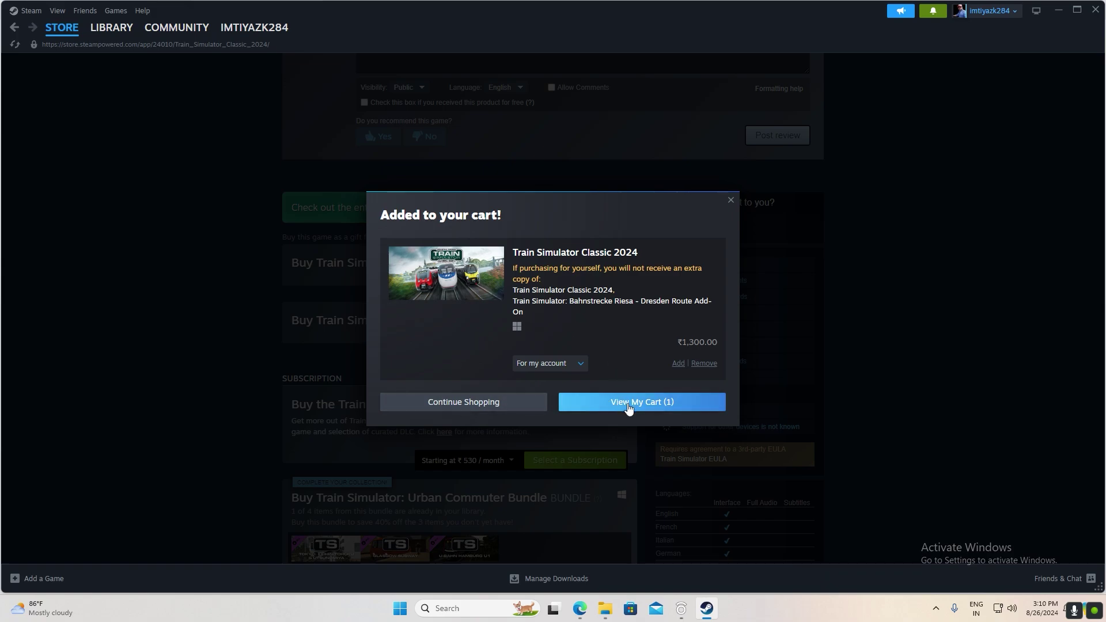
pyautogui.click(624, 406)
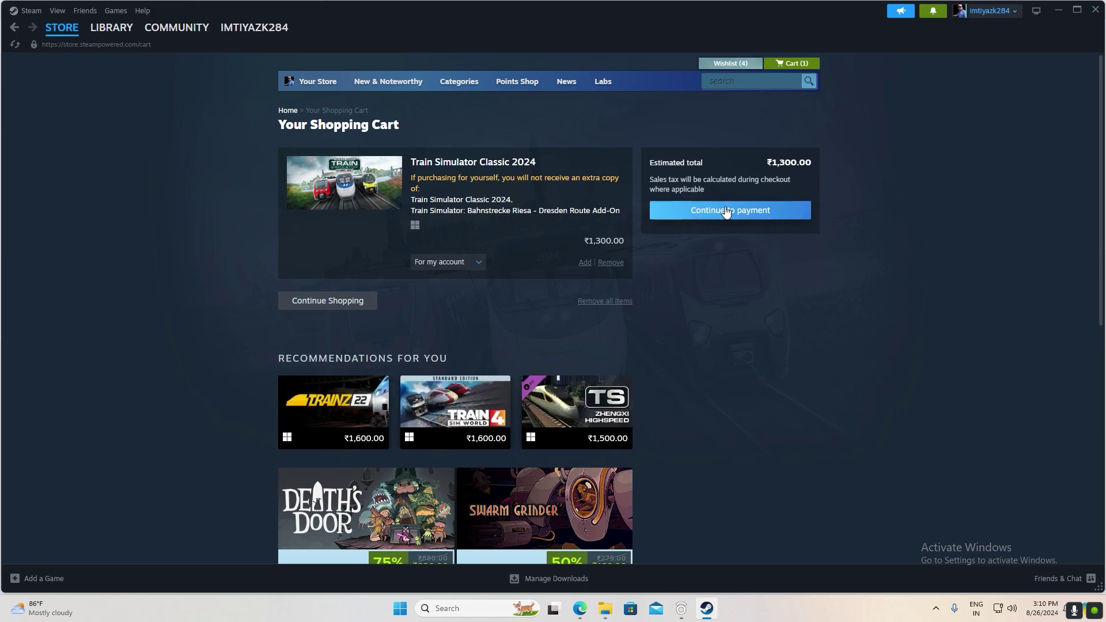
# Proceed from the shopping cart to the payment information for Train Simulator Classic 2024.
pyautogui.scroll(-4, 669, 278)
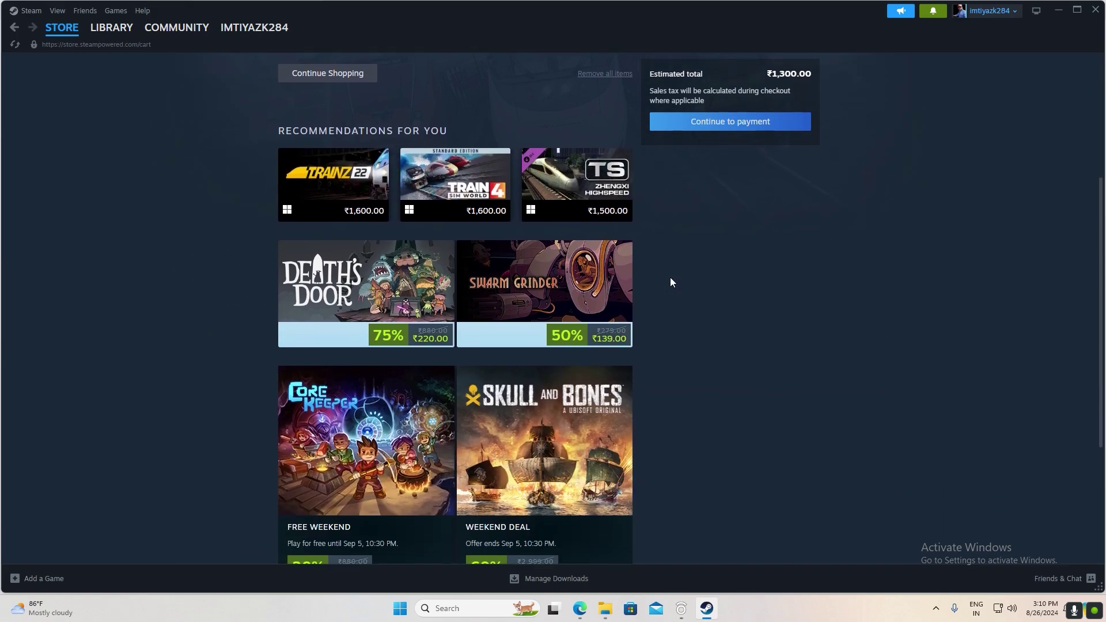
pyautogui.scroll(3, 670, 278)
pyautogui.click(735, 153)
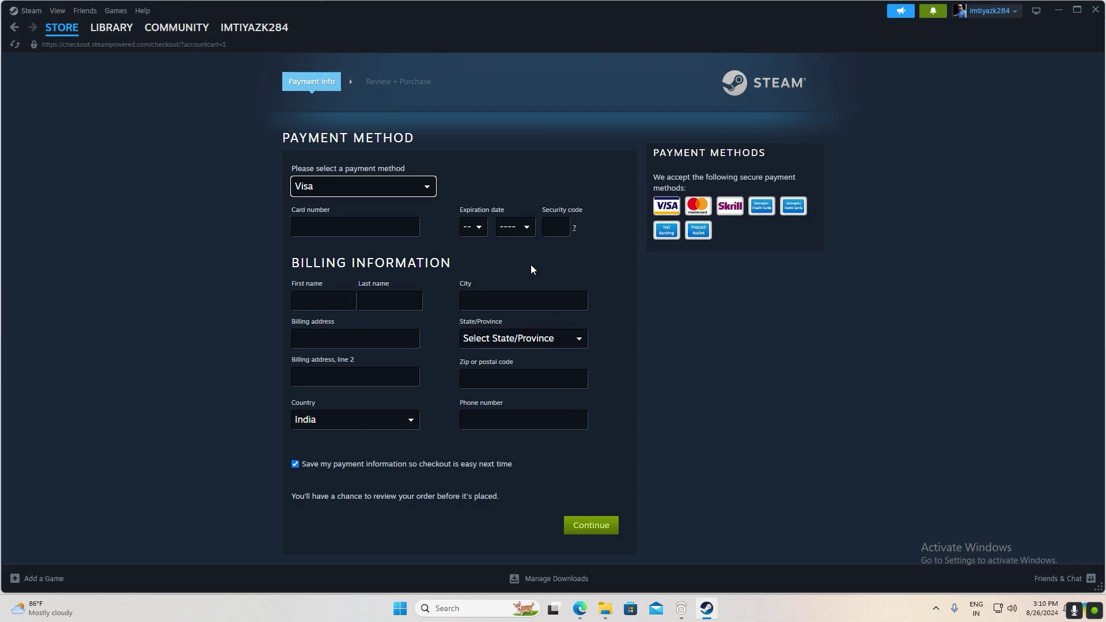
# Try Net Banking as the payment method, and finally choose Debit Card (Domestic).
pyautogui.click(425, 188)
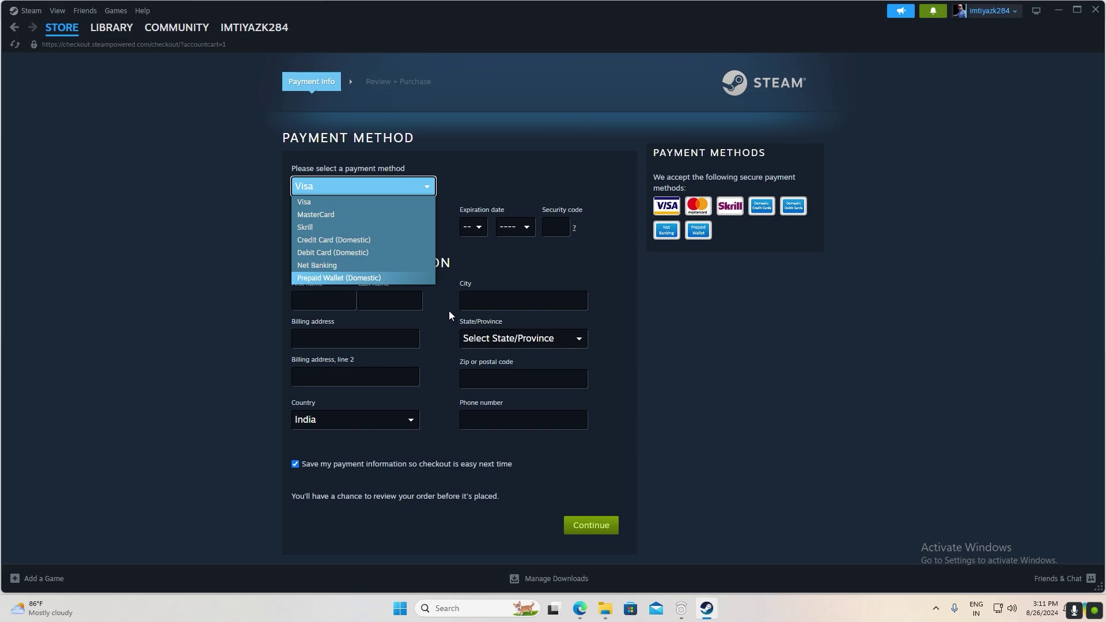
pyautogui.click(321, 265)
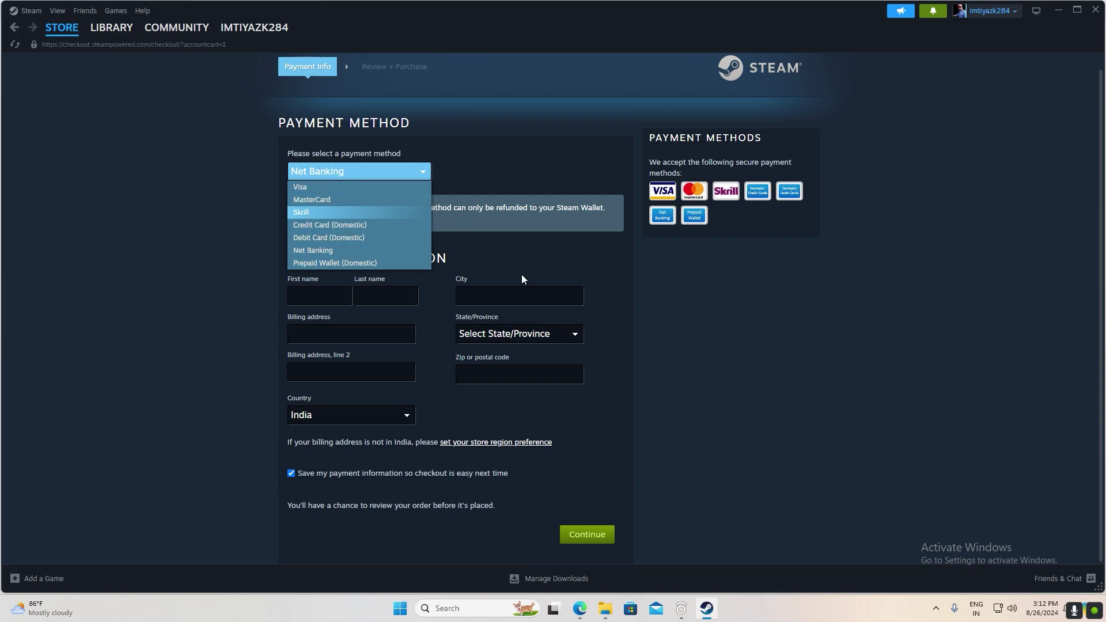
pyautogui.click(516, 250)
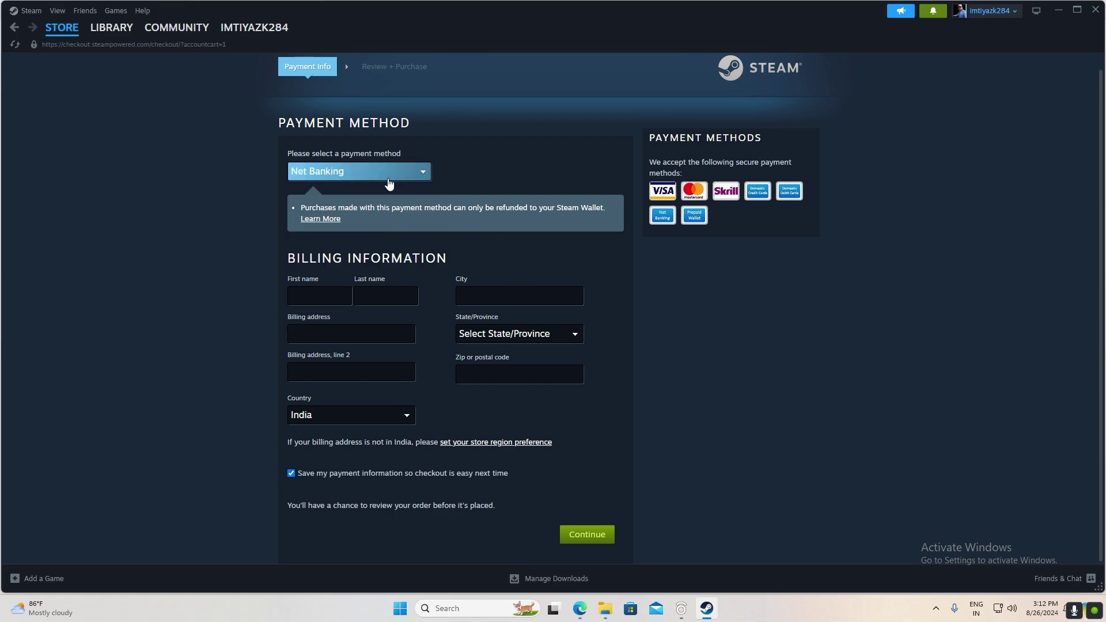
pyautogui.click(420, 173)
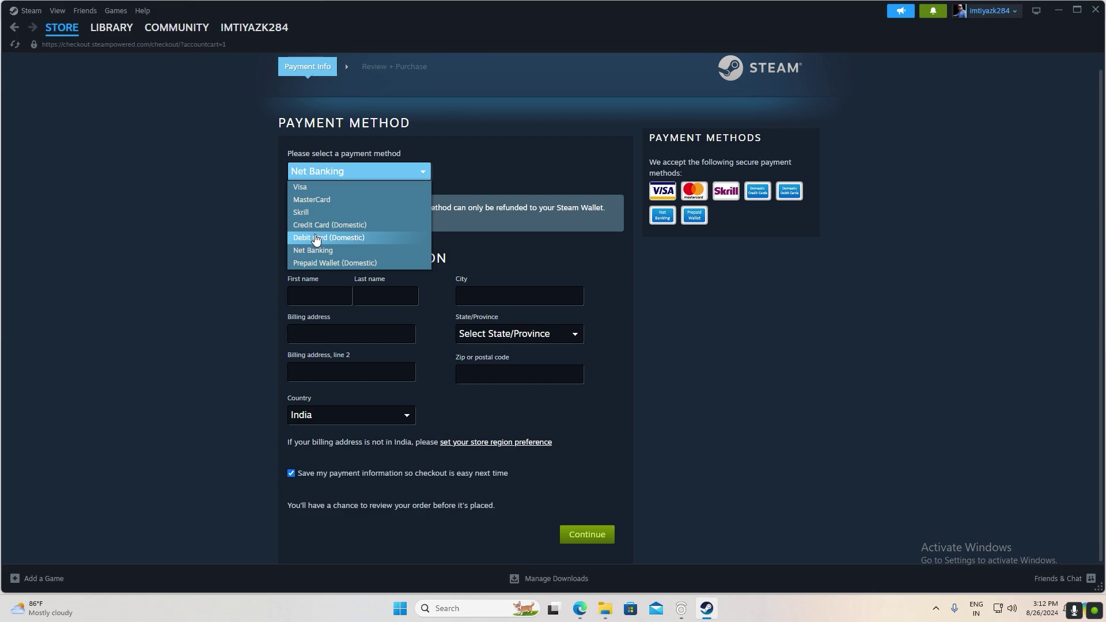
pyautogui.click(316, 238)
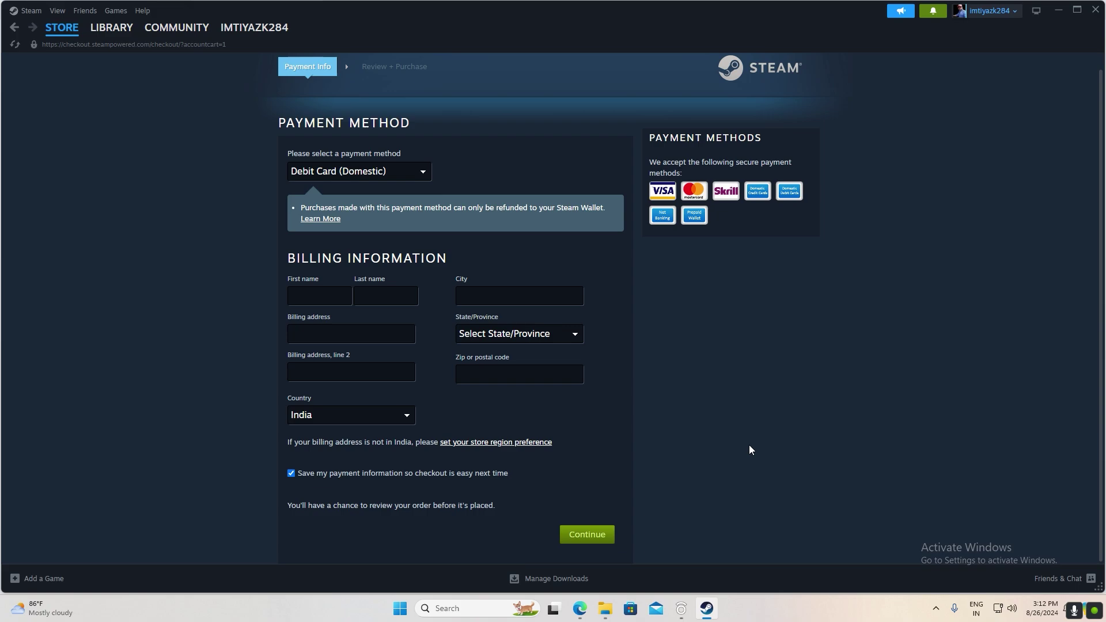
# In the game library, view Dead Frontier 2's page and open the page of Train Simulator Classic 2024.
pyautogui.click(115, 10)
pyautogui.click(113, 28)
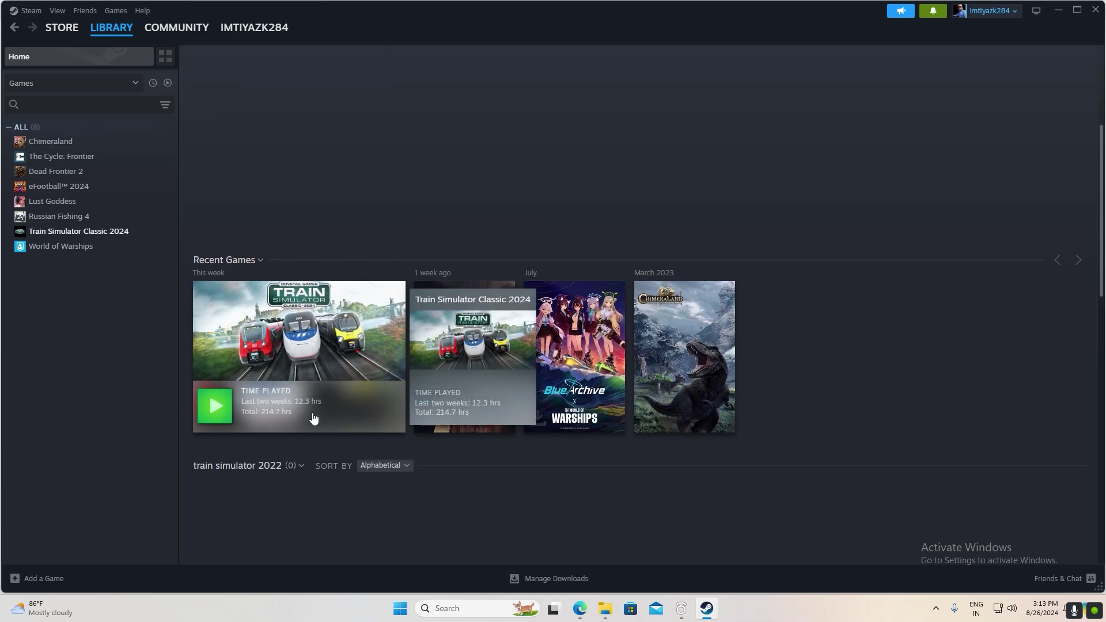
pyautogui.moveTo(480, 415)
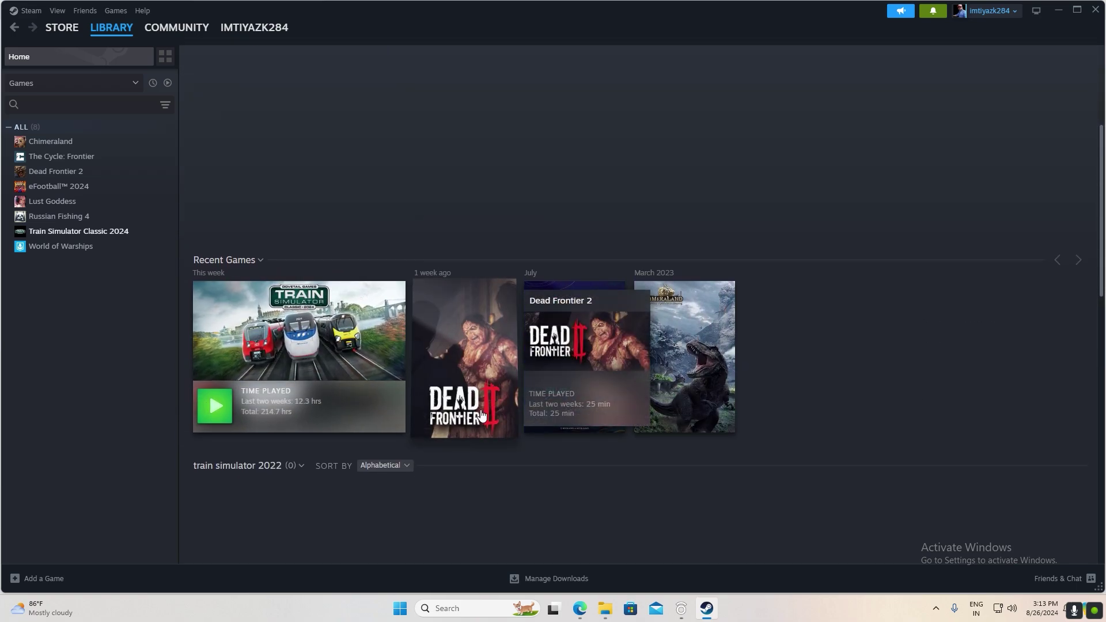
pyautogui.click(480, 414)
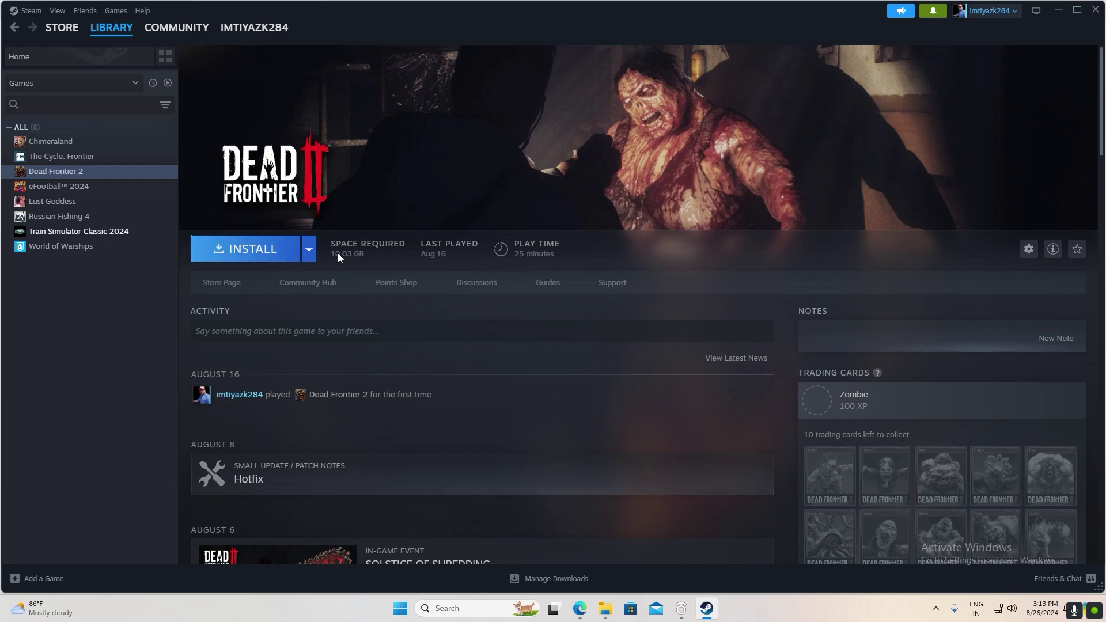
pyautogui.click(109, 236)
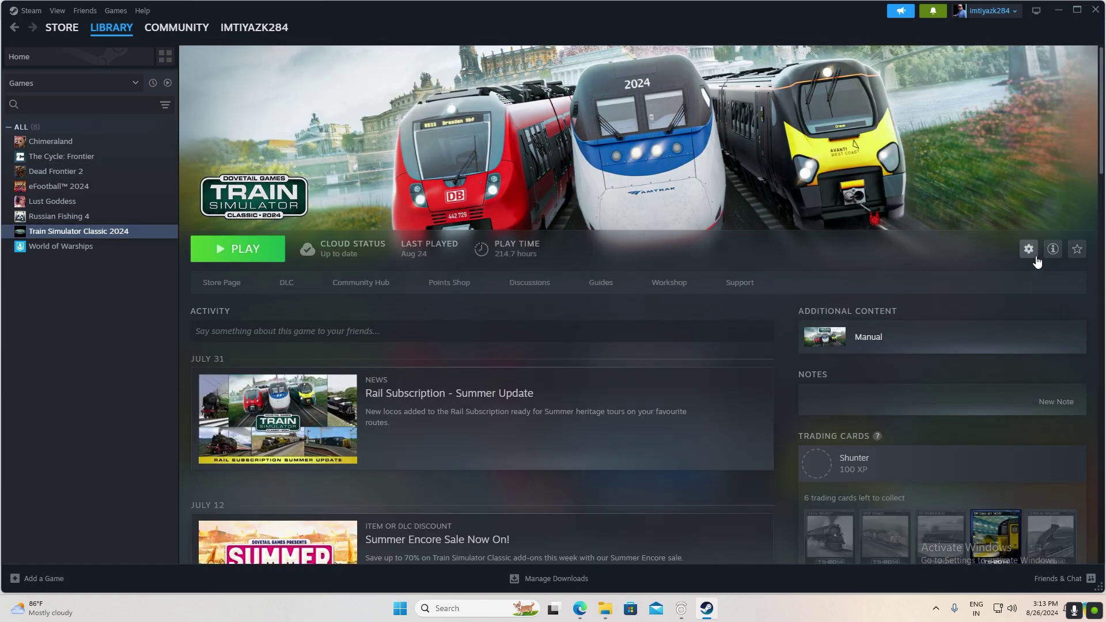
# Browse the local files of Train Simulator Classic 2024, look through the RailWorks folder and minimize it.
pyautogui.click(1029, 249)
pyautogui.moveTo(1046, 309)
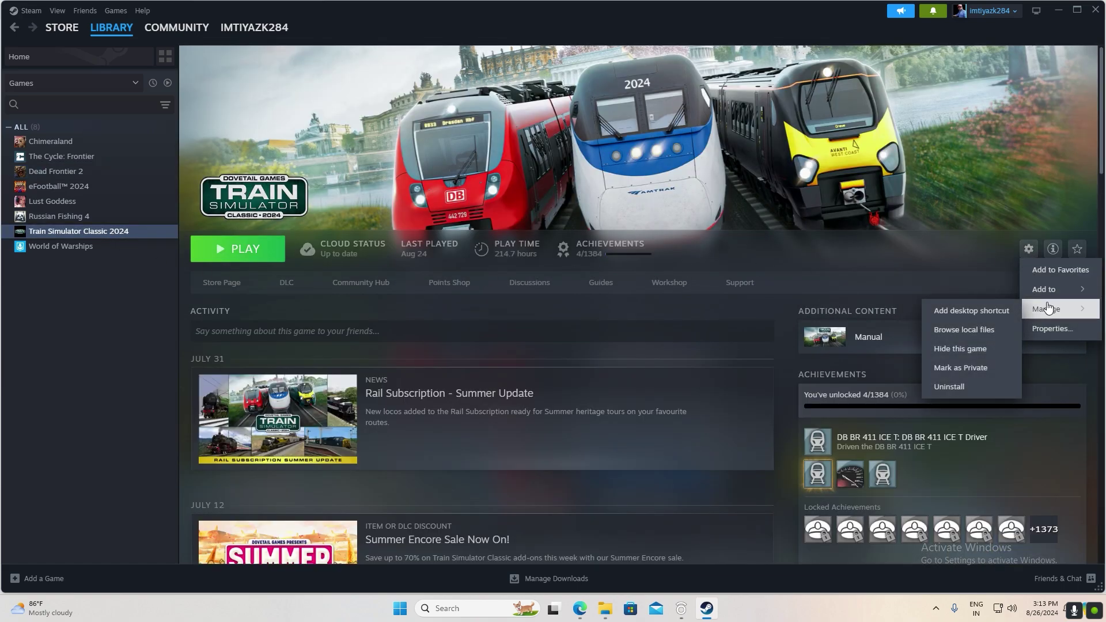
pyautogui.click(980, 329)
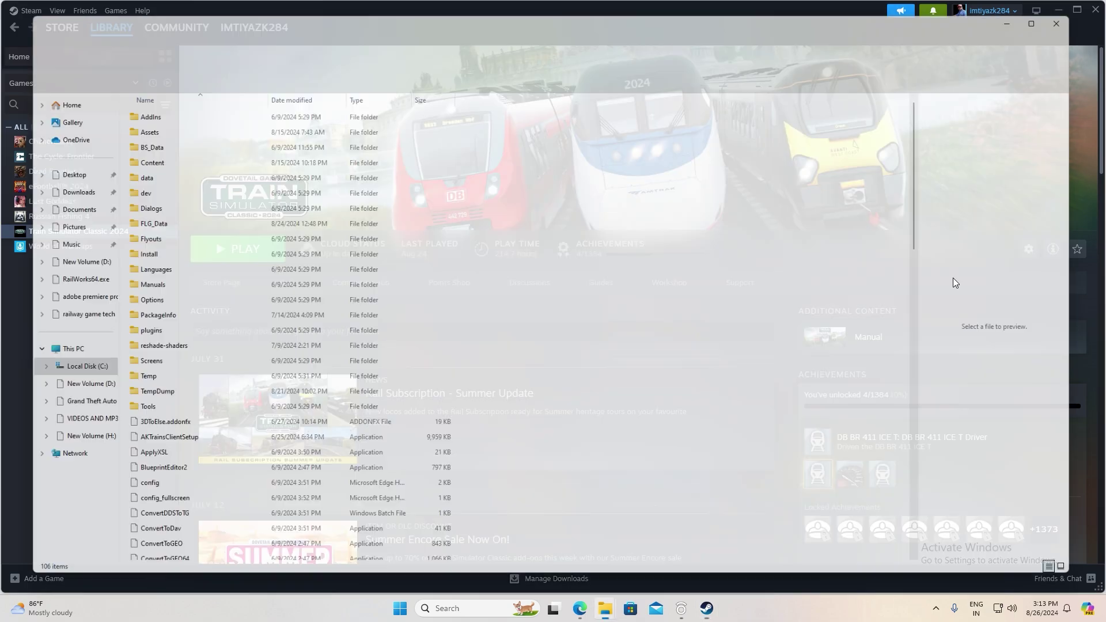
pyautogui.scroll(-8, 556, 261)
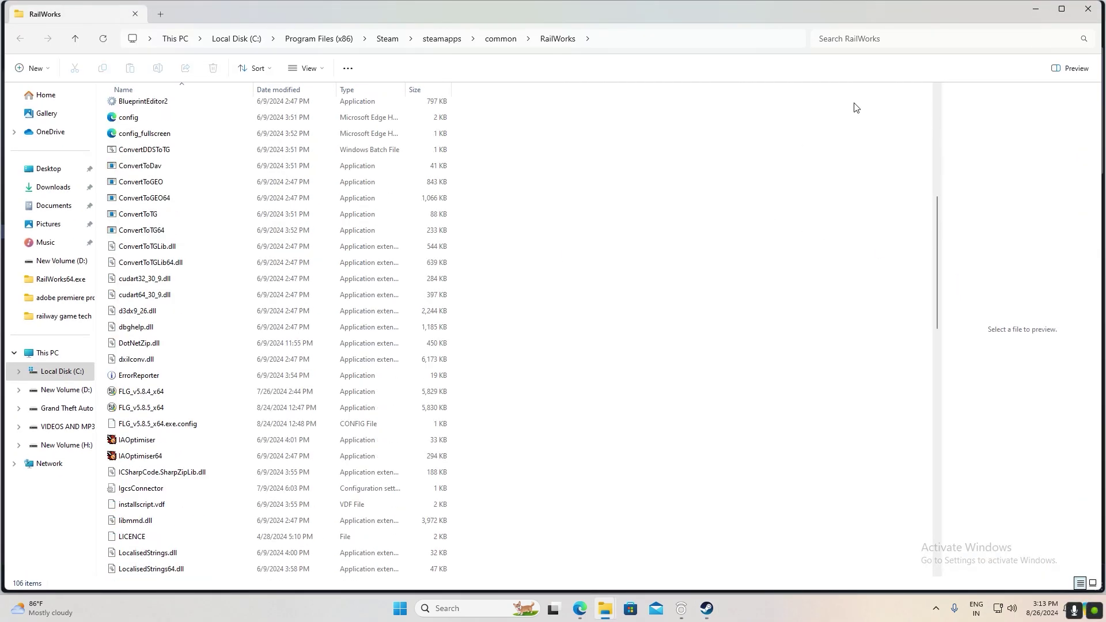
pyautogui.click(1036, 13)
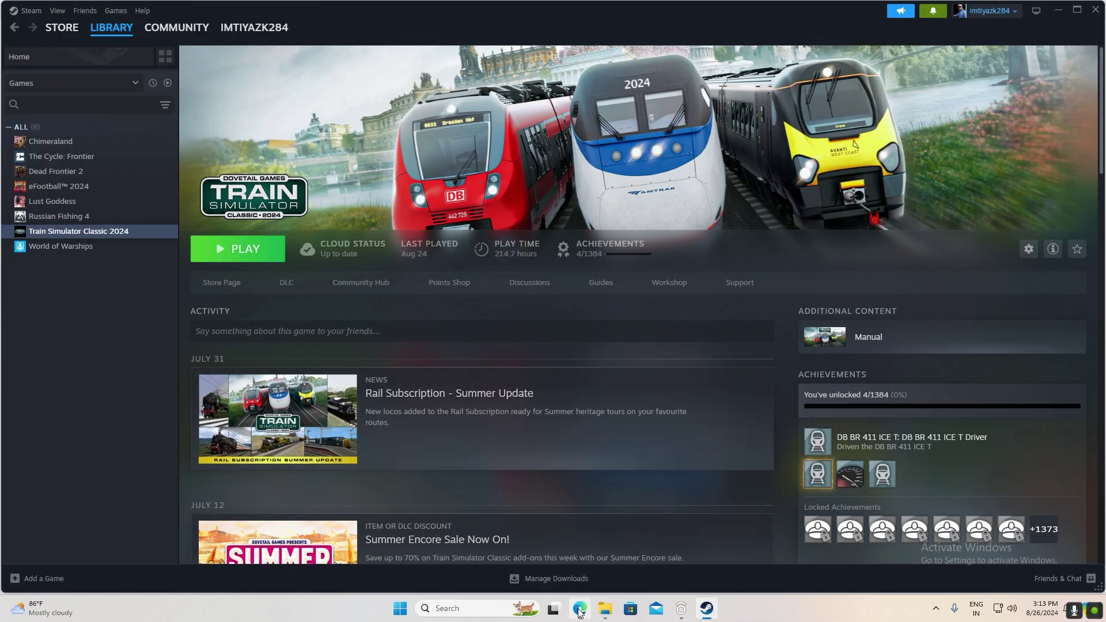
# Switch to Microsoft Edge, close the Steam website and search Bing for "fast line games".
pyautogui.click(579, 609)
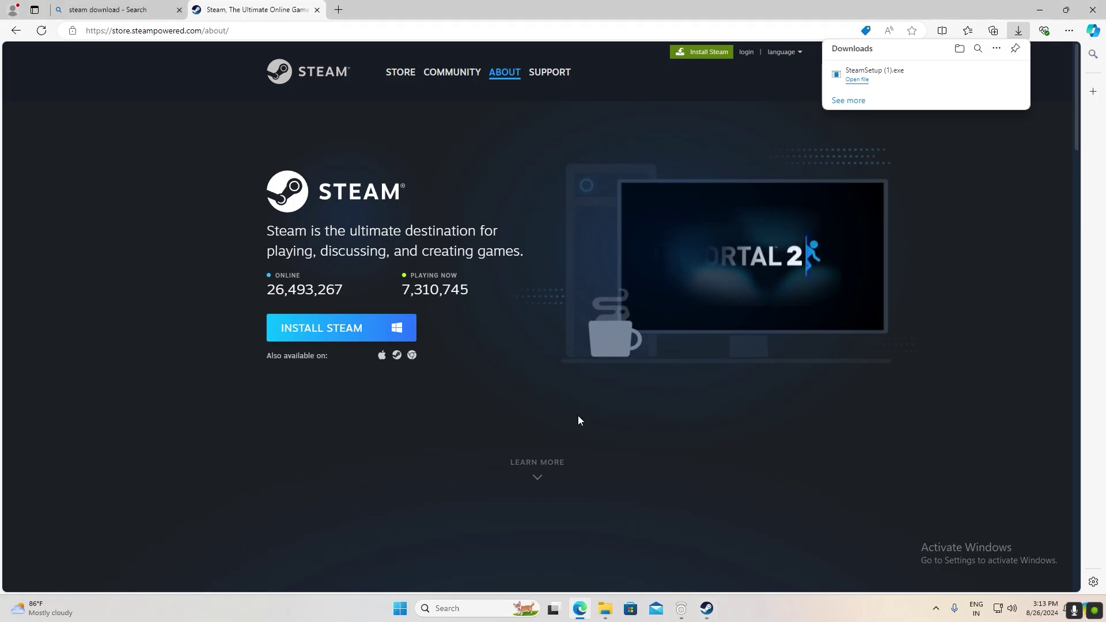
pyautogui.click(316, 11)
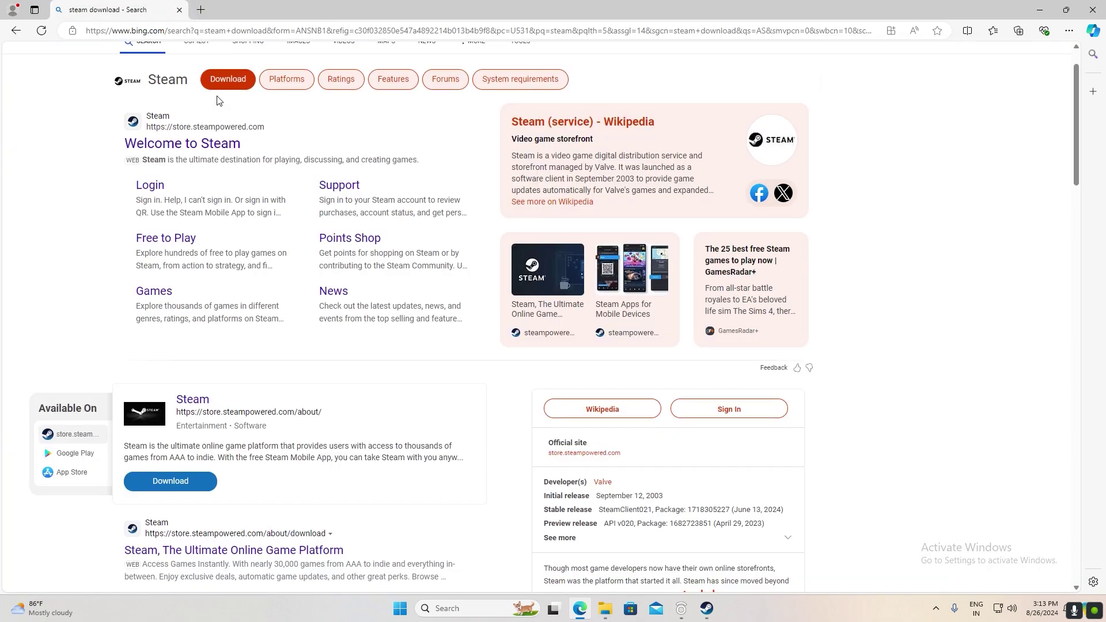
pyautogui.click(253, 67)
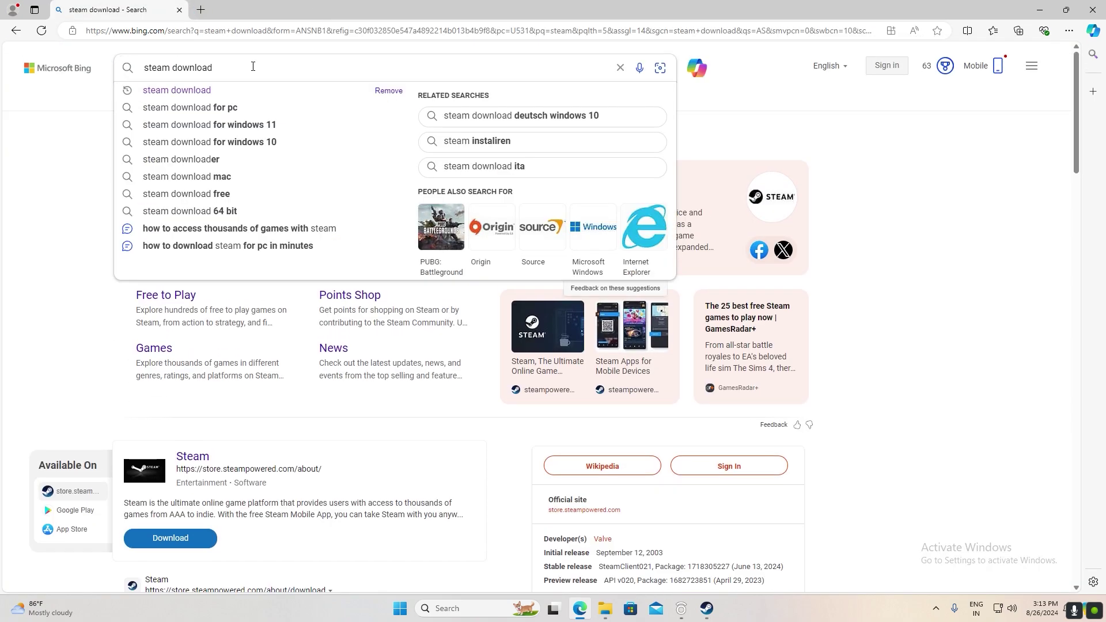
pyautogui.press('BackSpace')
pyautogui.press('BackSpace')
pyautogui.press('BackSpace')
pyautogui.press('BackSpace')
pyautogui.press('BackSpace')
pyautogui.press('BackSpace')
pyautogui.press('BackSpace')
pyautogui.press('BackSpace')
pyautogui.press('BackSpace')
pyautogui.press('BackSpace')
pyautogui.press('BackSpace')
pyautogui.press('BackSpace')
pyautogui.press('BackSpace')
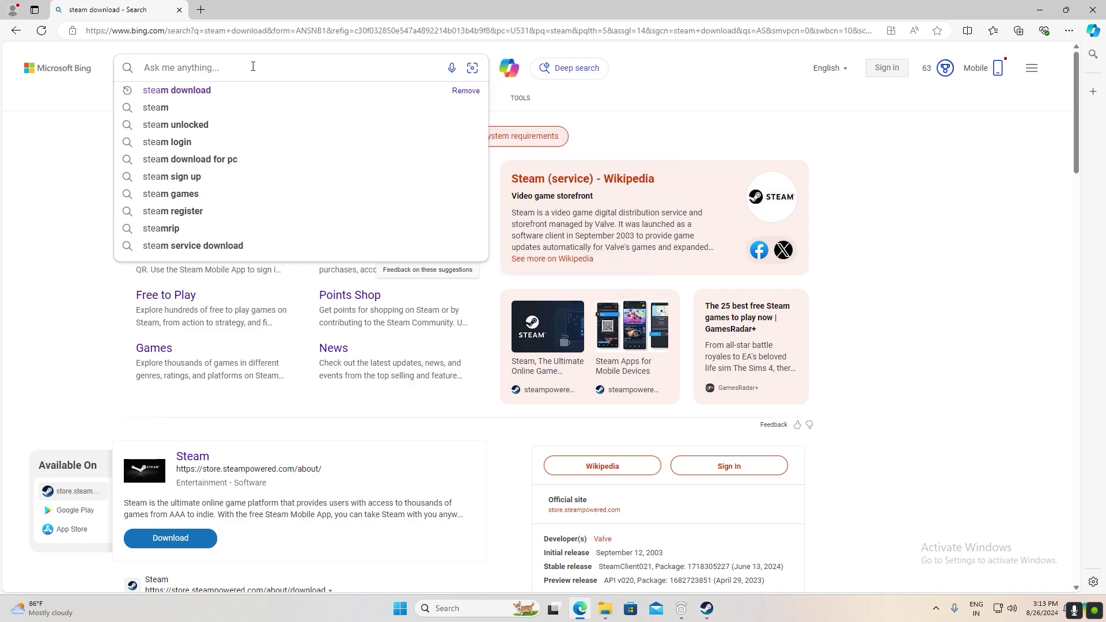
pyautogui.write('fast')
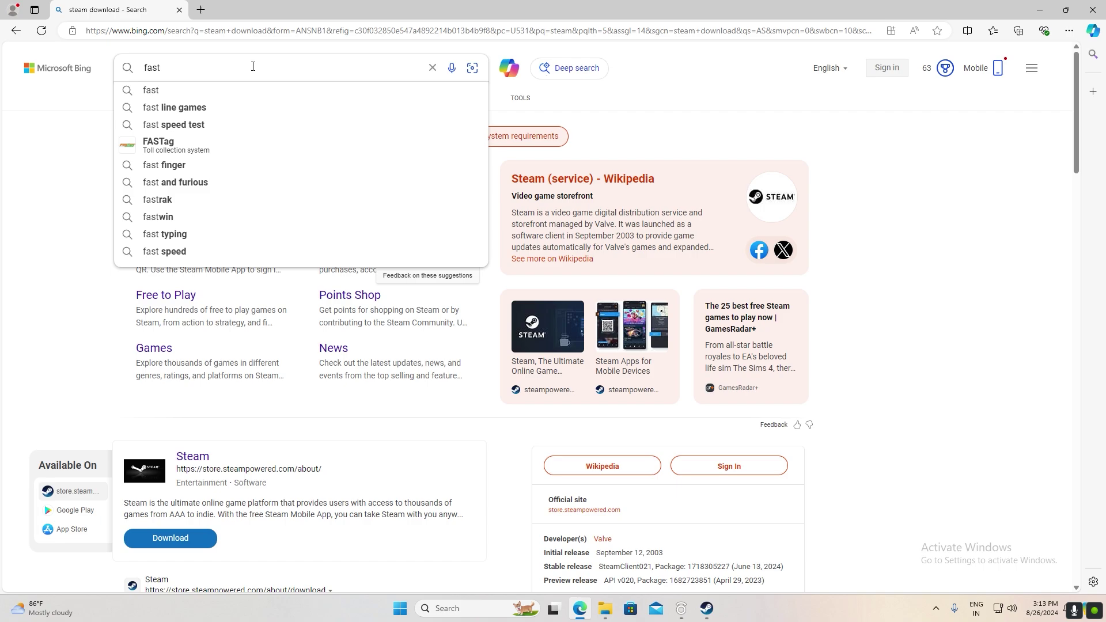
pyautogui.click(176, 107)
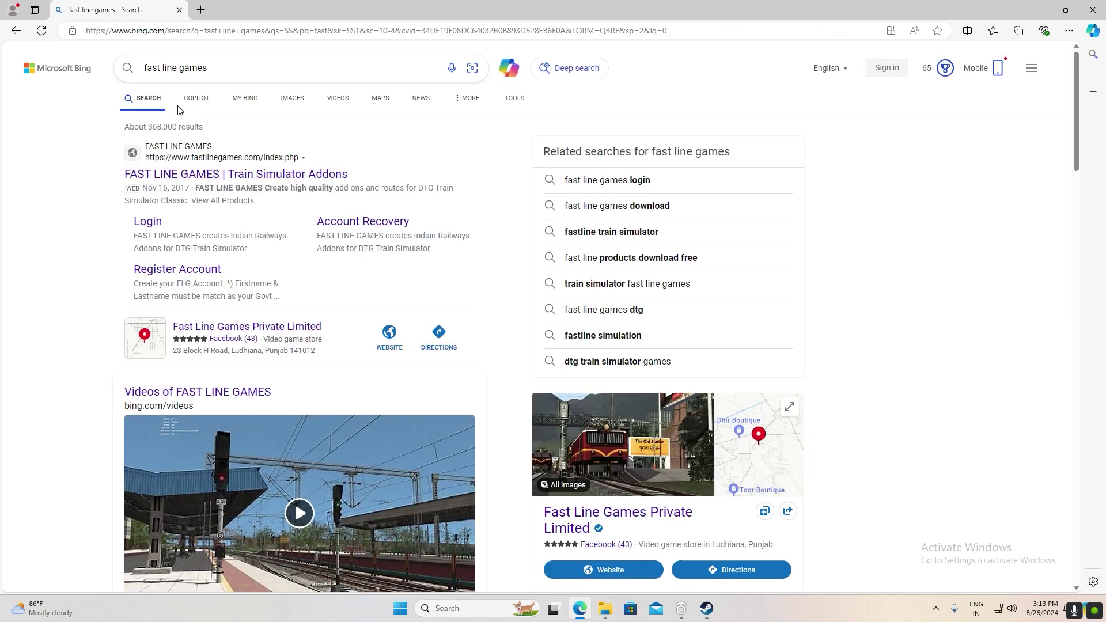
# Open the Fast Line Games login page and examine the fields and terms of its account sign-up form.
pyautogui.click(154, 225)
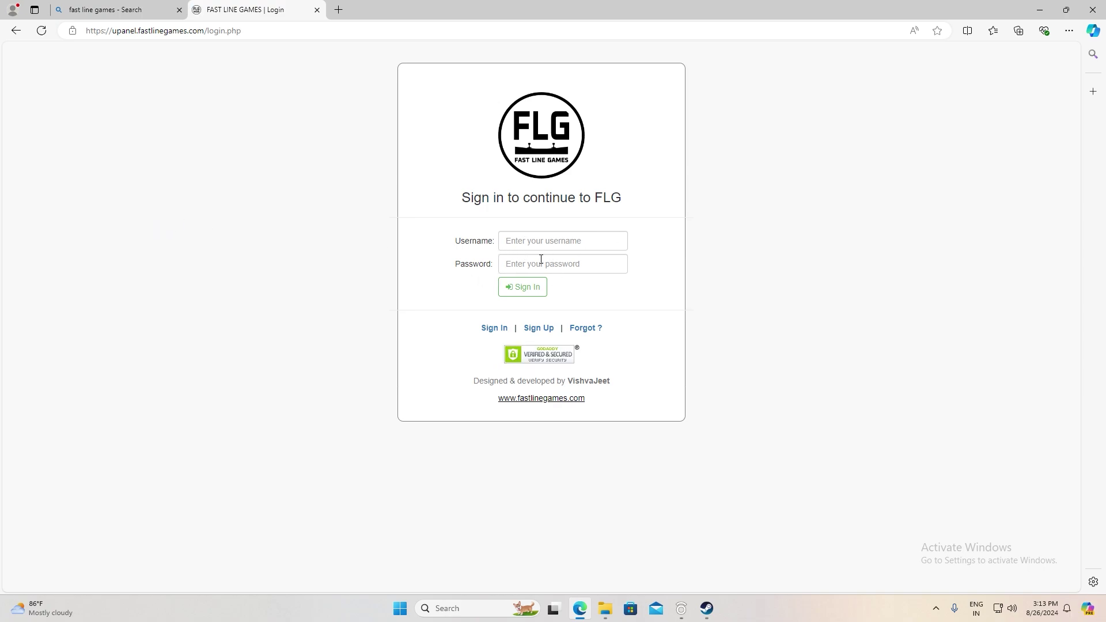
pyautogui.click(540, 329)
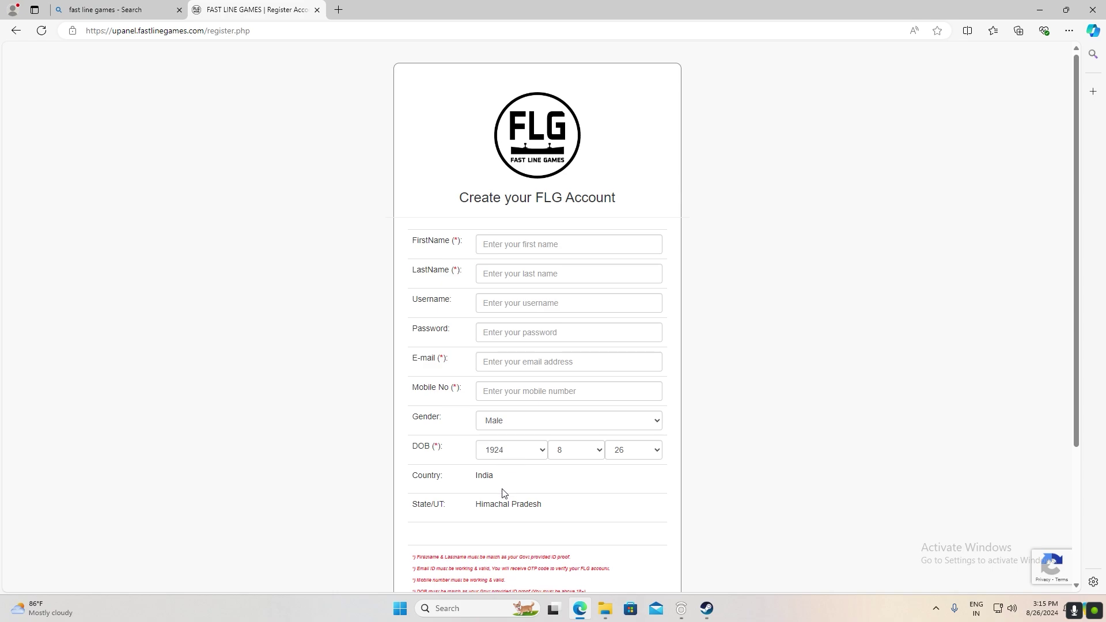
pyautogui.scroll(-2, 596, 503)
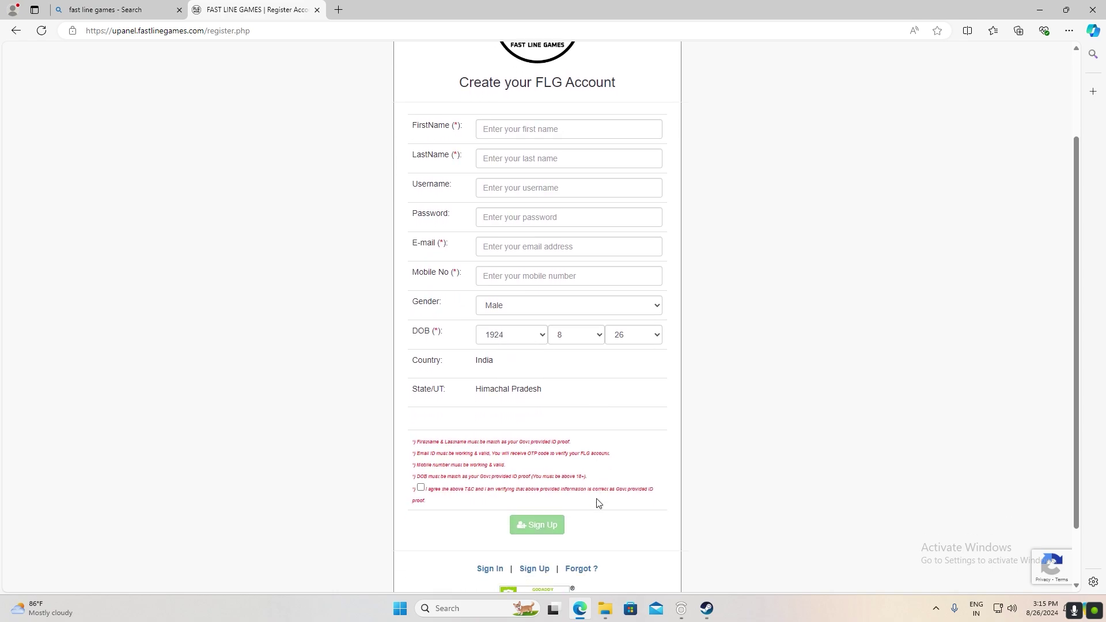
pyautogui.scroll(-1, 597, 503)
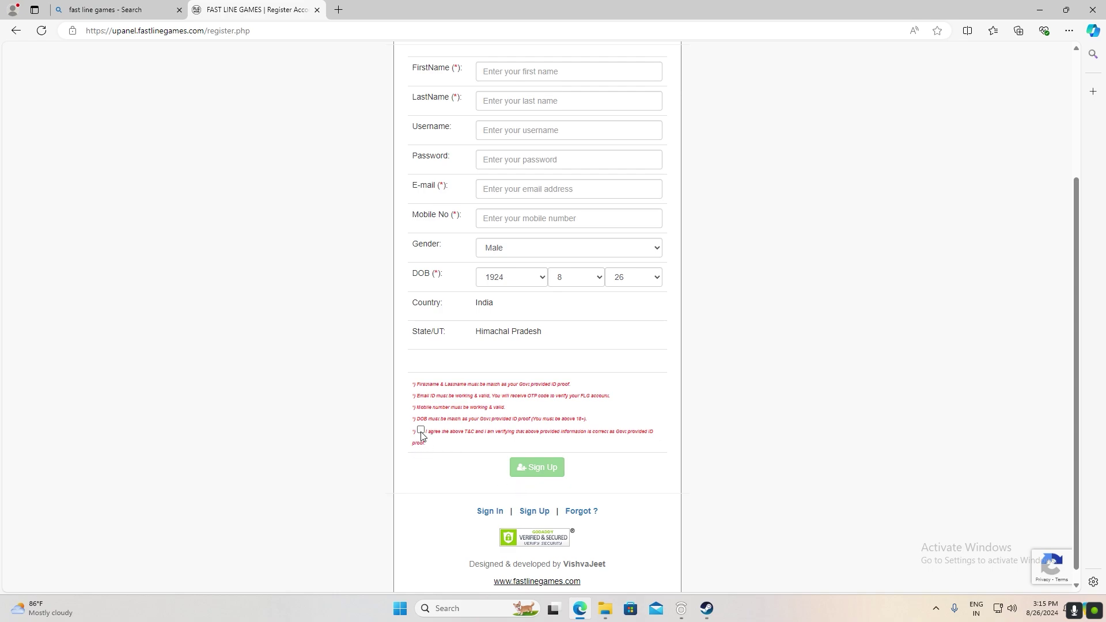
# Return to the FLG sign-in form and log in with the saved username and account password.
pyautogui.click(490, 513)
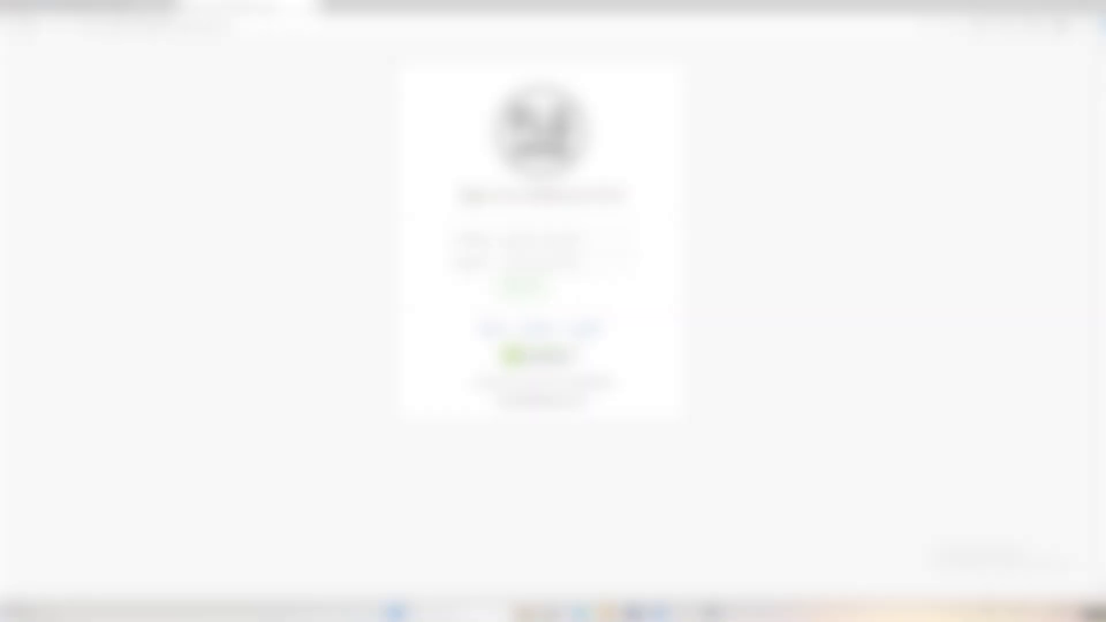
pyautogui.click(547, 238)
pyautogui.press('Down')
pyautogui.press('Return')
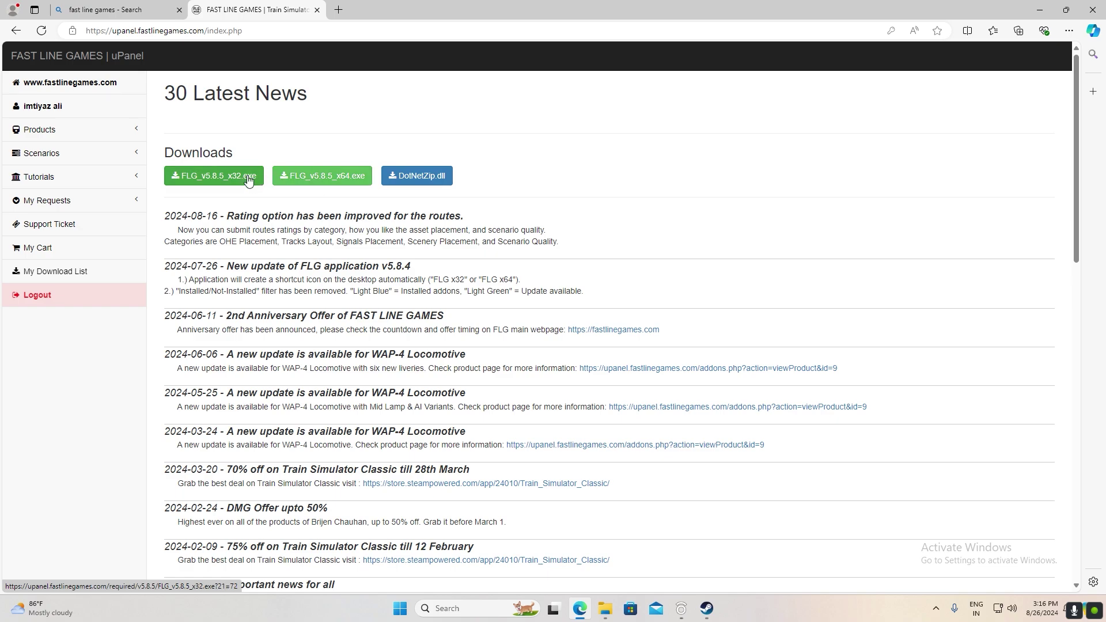
# Minimize Edge and Steam, and open the properties of This PC to check the Windows system type.
pyautogui.click(1042, 11)
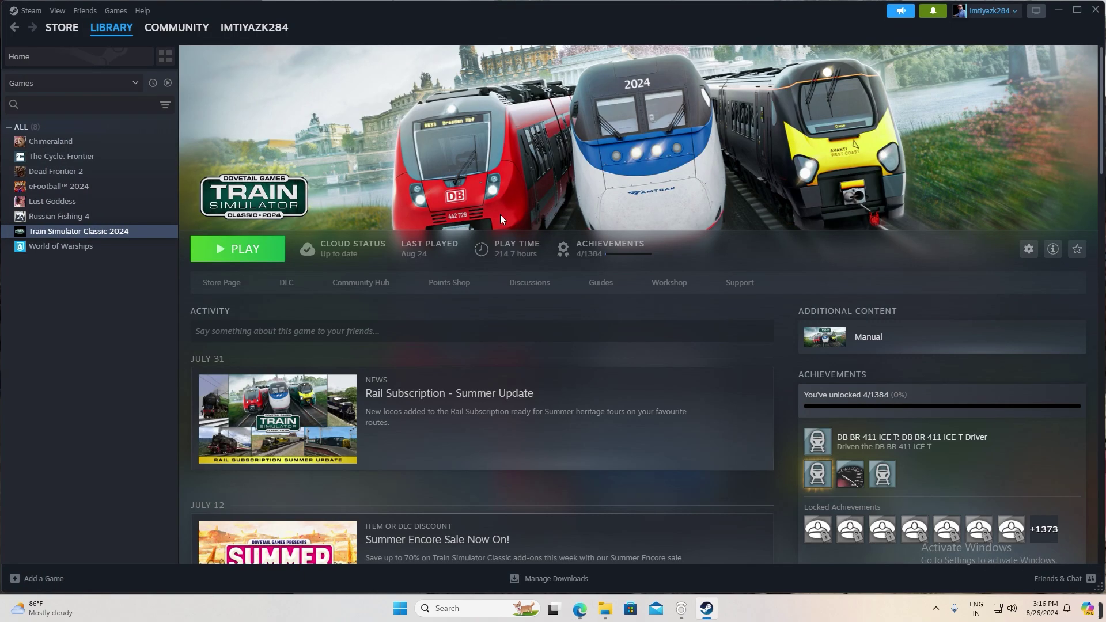
pyautogui.click(1054, 11)
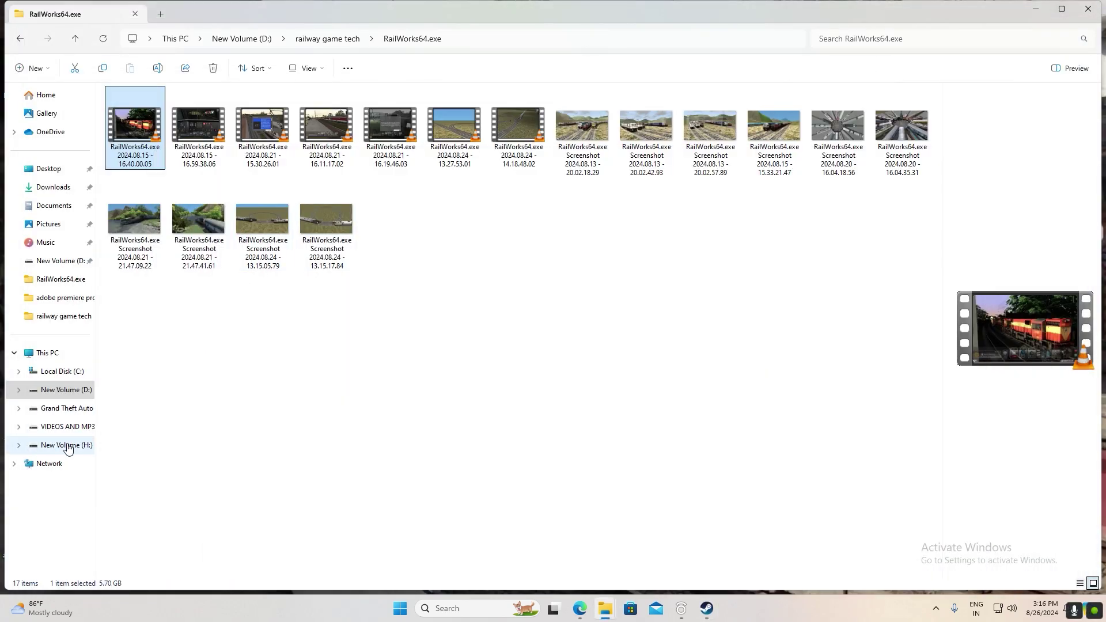
pyautogui.rightClick(51, 352)
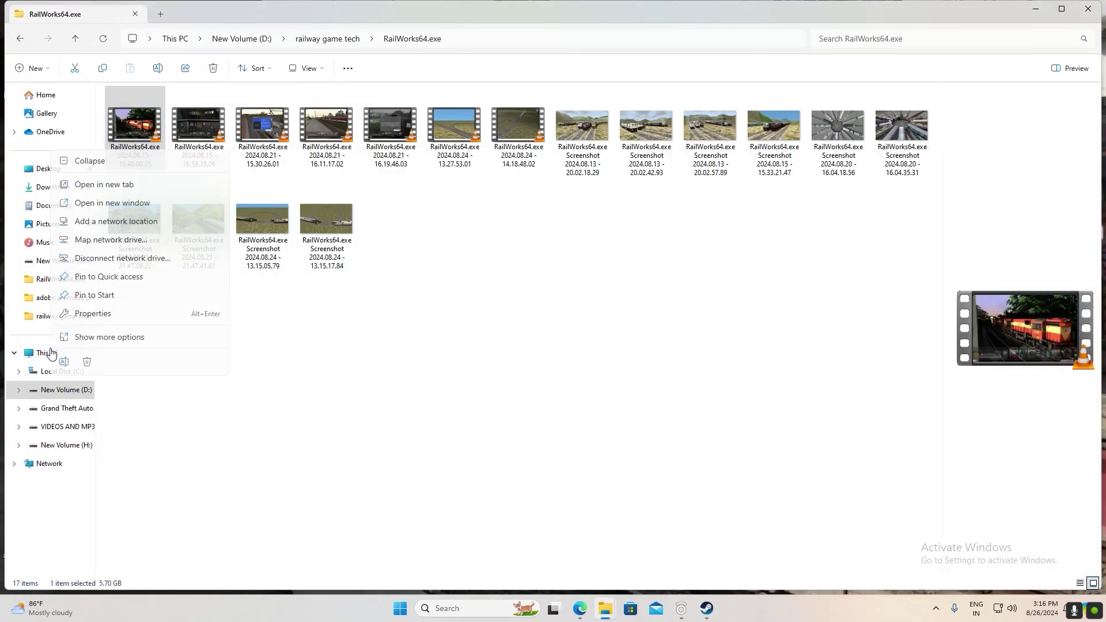
pyautogui.click(106, 341)
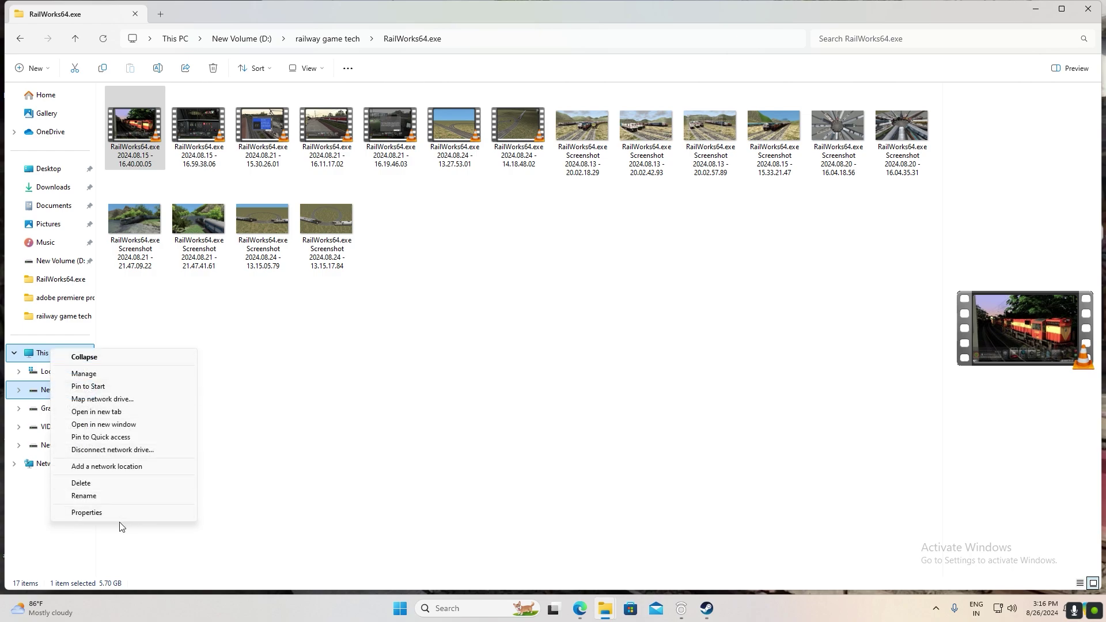
pyautogui.click(95, 513)
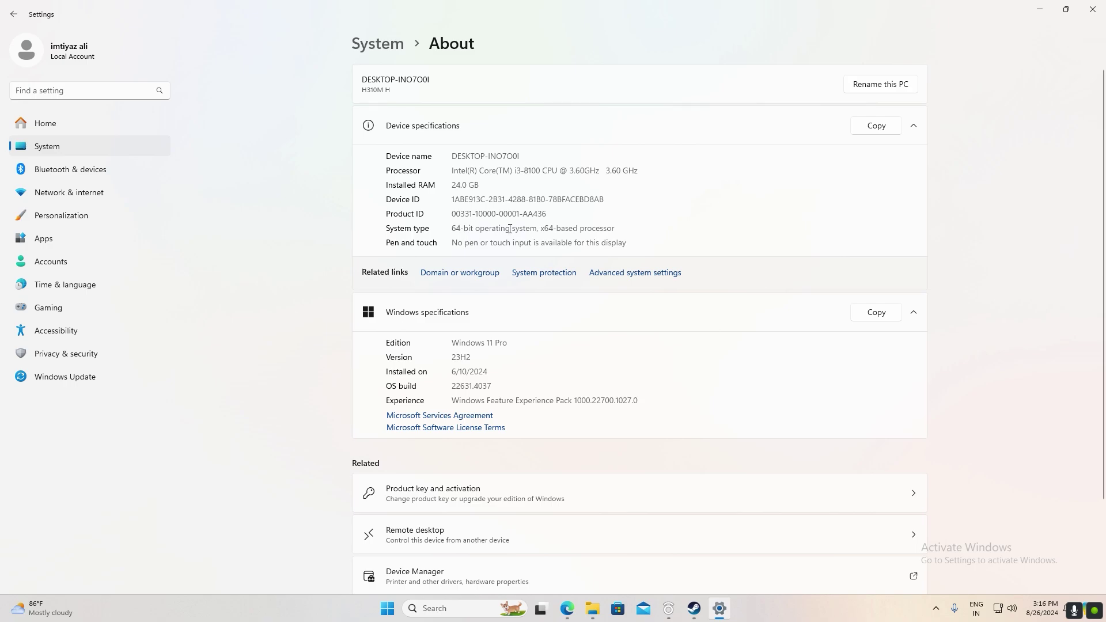
# Switch back to Microsoft Edge, download FLG_v5.8.5_x64.exe and show the downloaded file in its folder.
pyautogui.click(567, 609)
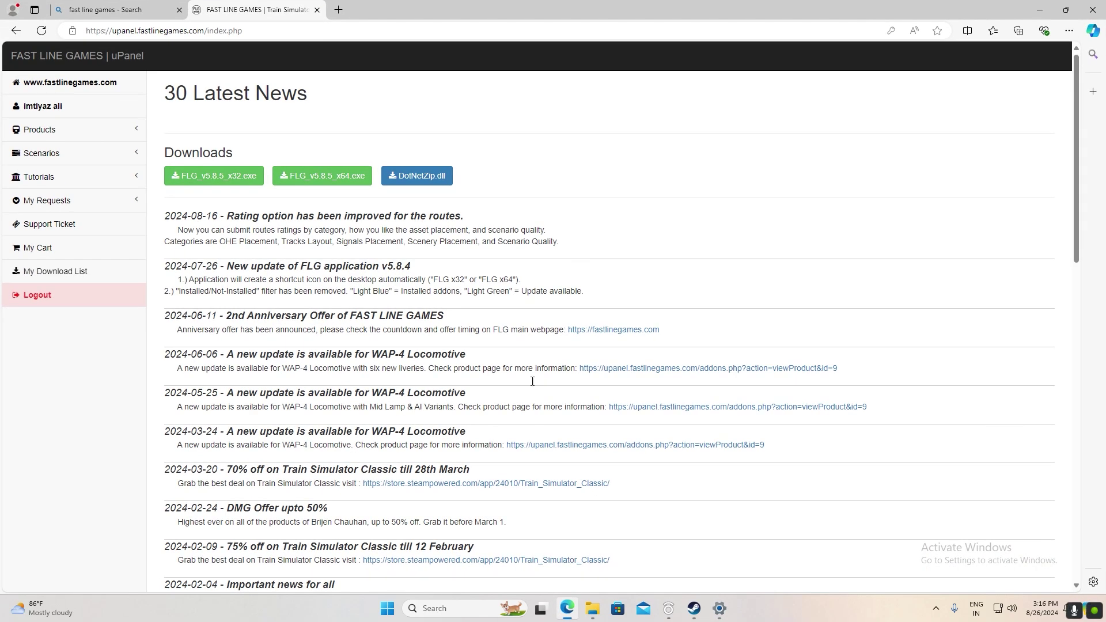
pyautogui.click(317, 176)
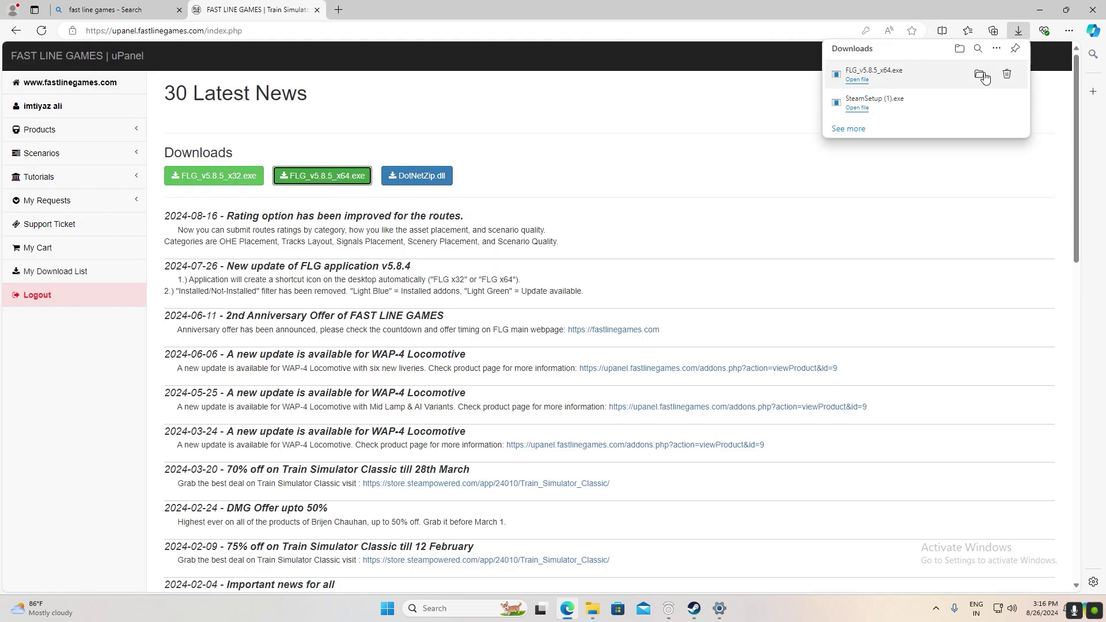
pyautogui.click(978, 76)
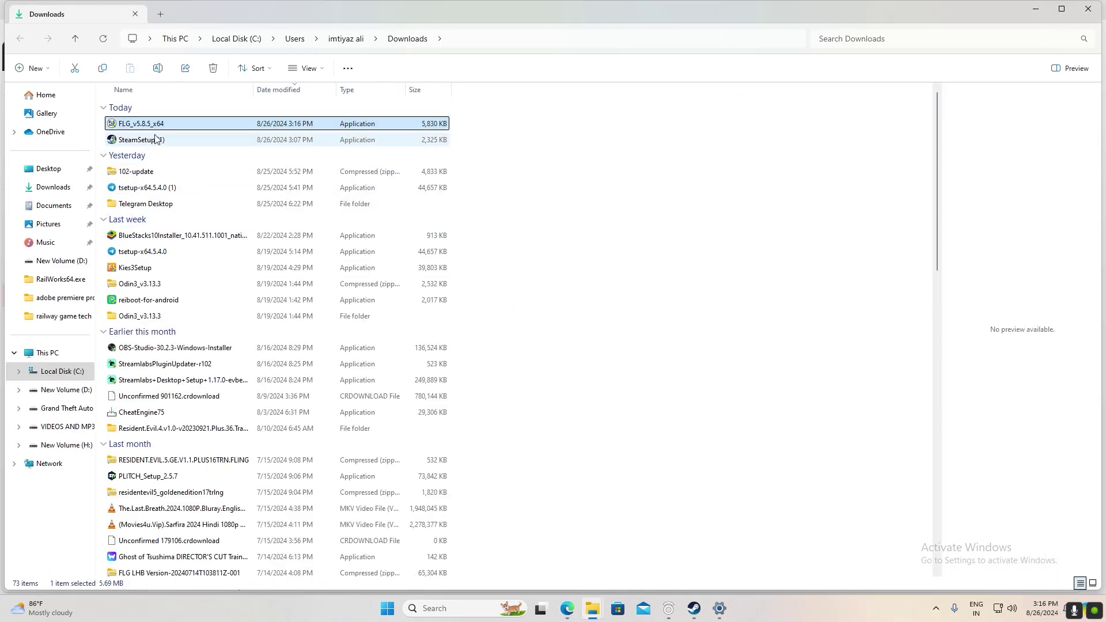
# Copy FLG_v5.8.5_x64 from Downloads into the RailWorks folder, replacing the existing file of the same name.
pyautogui.rightClick(144, 124)
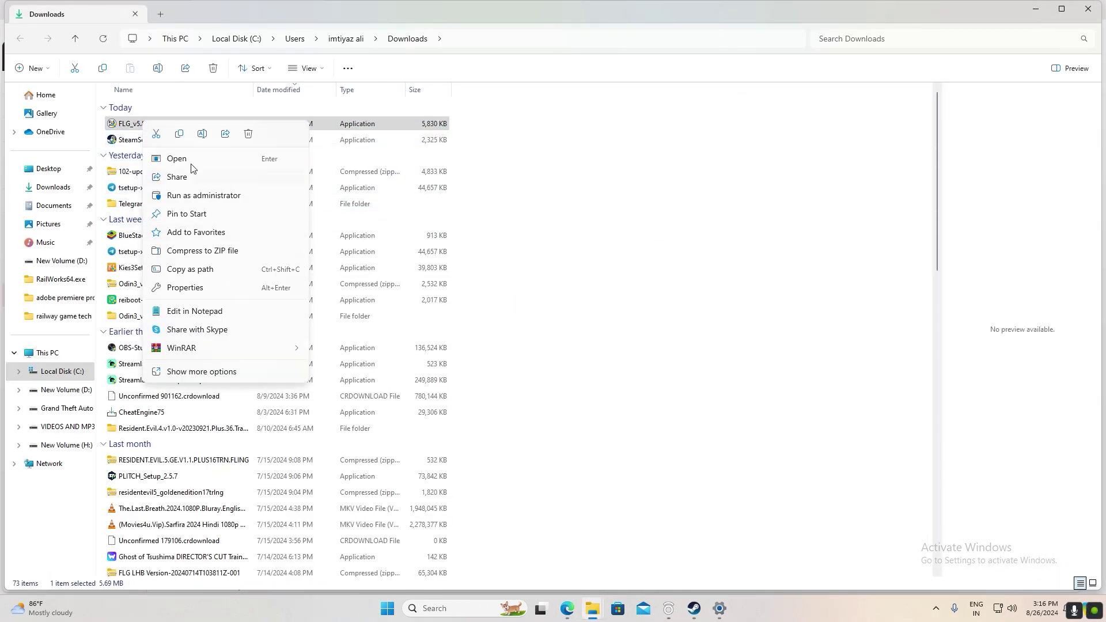
pyautogui.click(180, 135)
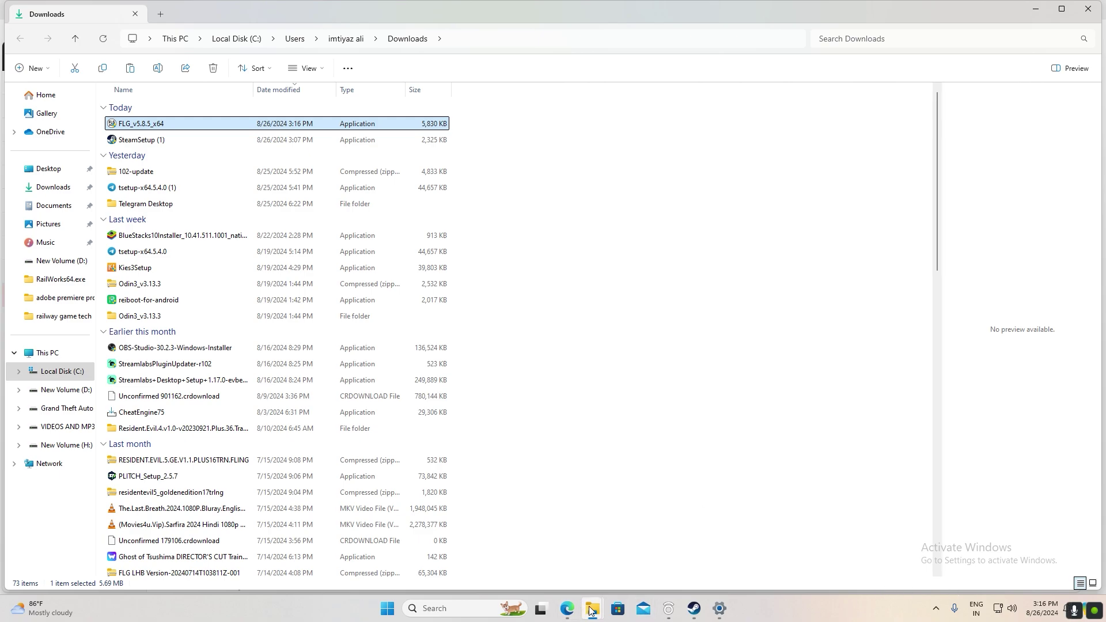
pyautogui.moveTo(592, 610)
pyautogui.click(593, 562)
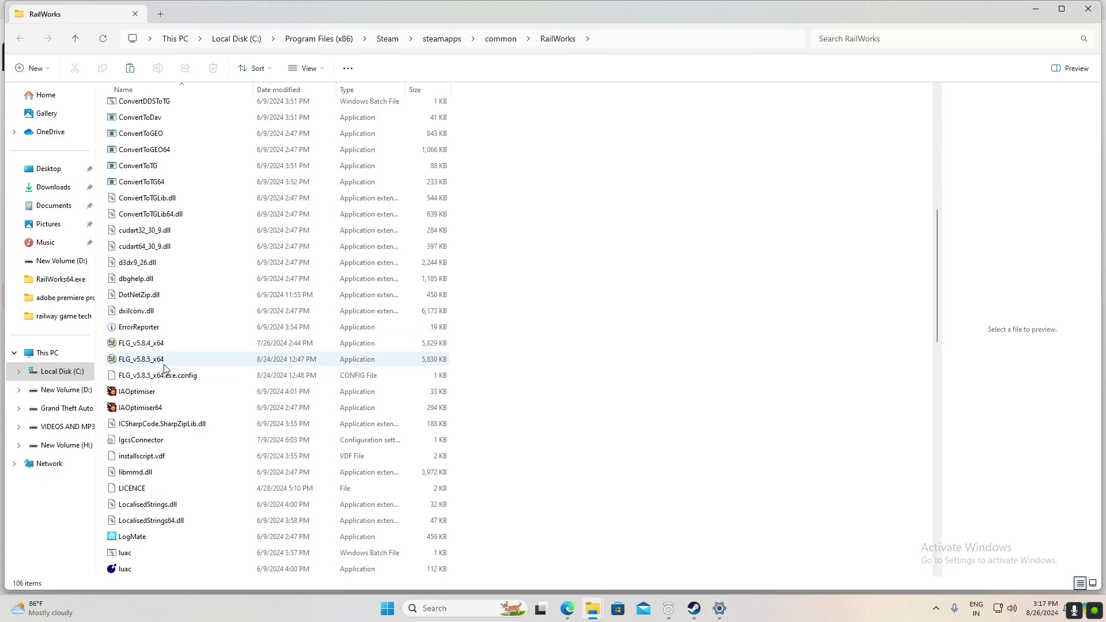
pyautogui.rightClick(674, 367)
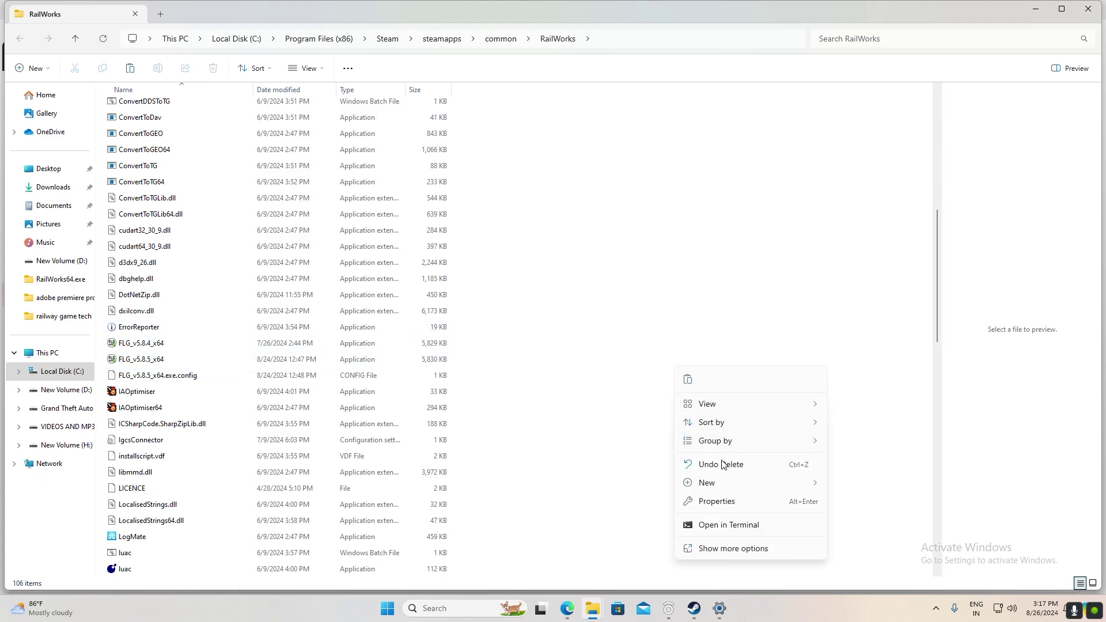
pyautogui.click(689, 381)
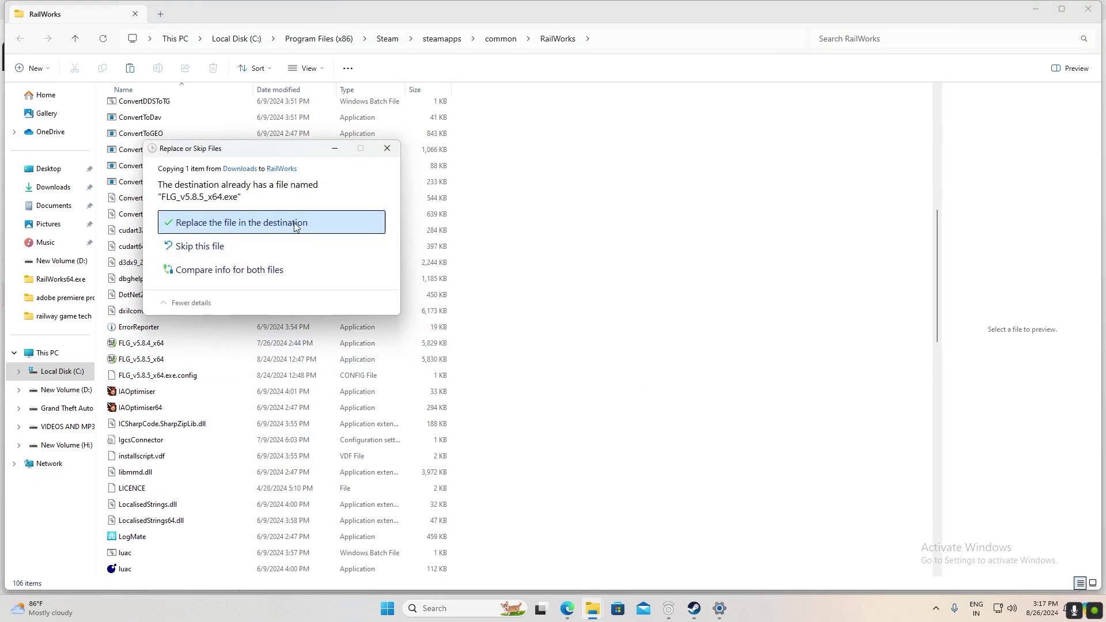
pyautogui.click(205, 223)
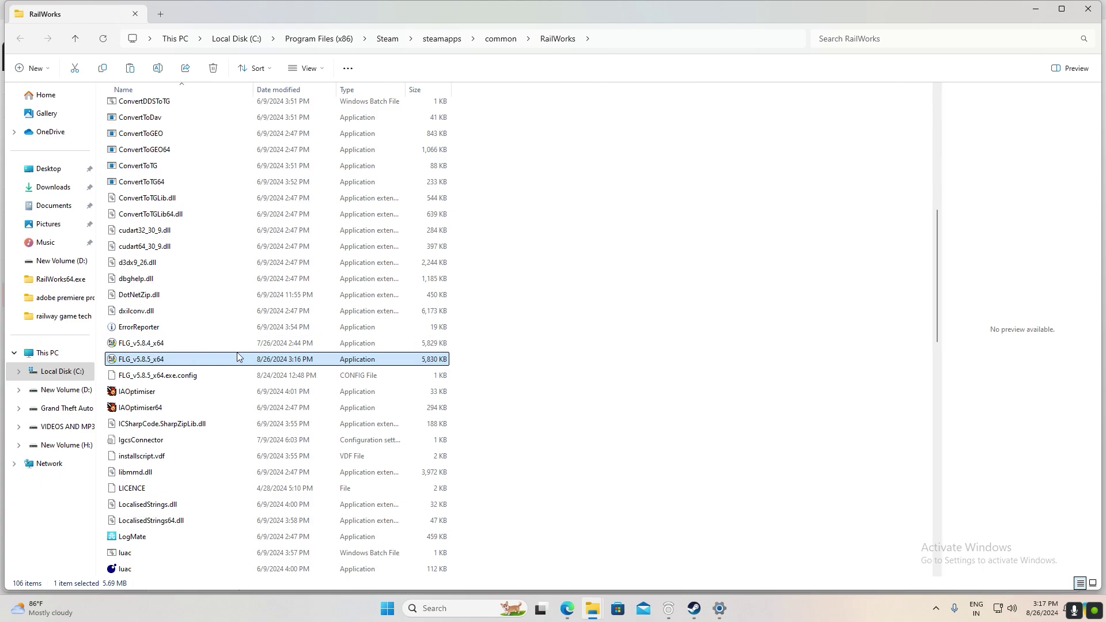
pyautogui.scroll(-2, 600, 358)
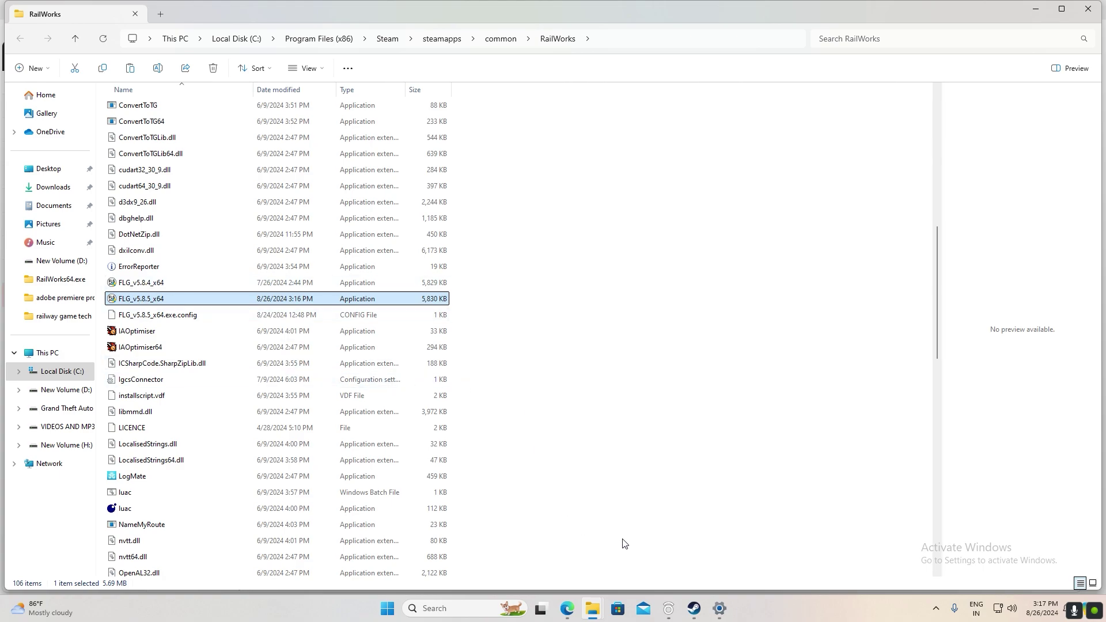
# Return to the FLG uPanel in Microsoft Edge and view the Rail Network and Routes product lists.
pyautogui.click(542, 481)
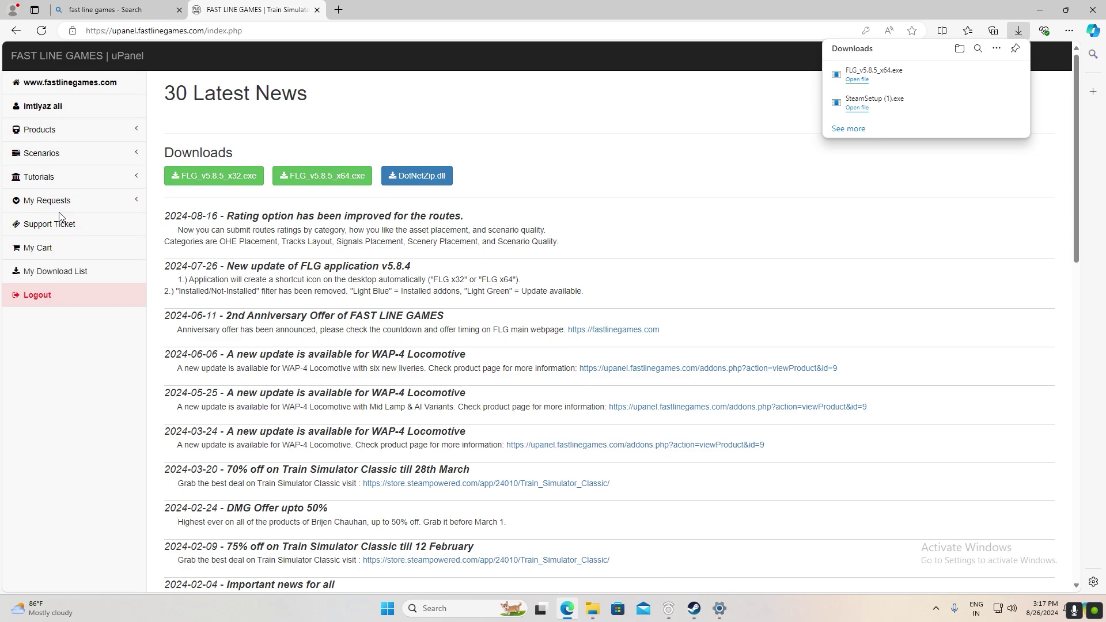
pyautogui.click(65, 132)
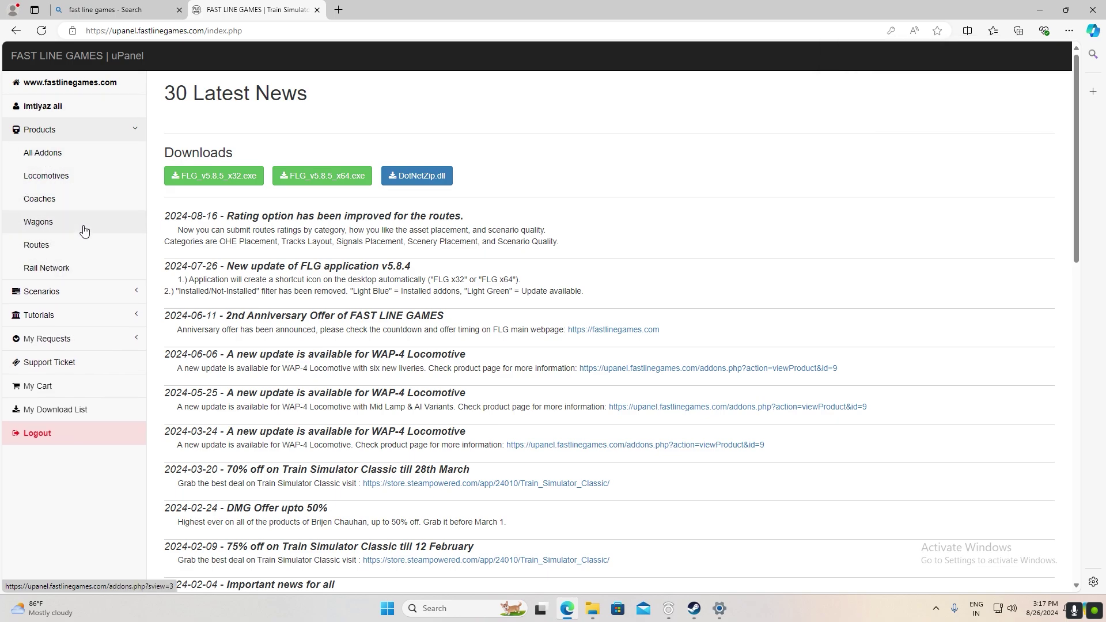
pyautogui.click(39, 271)
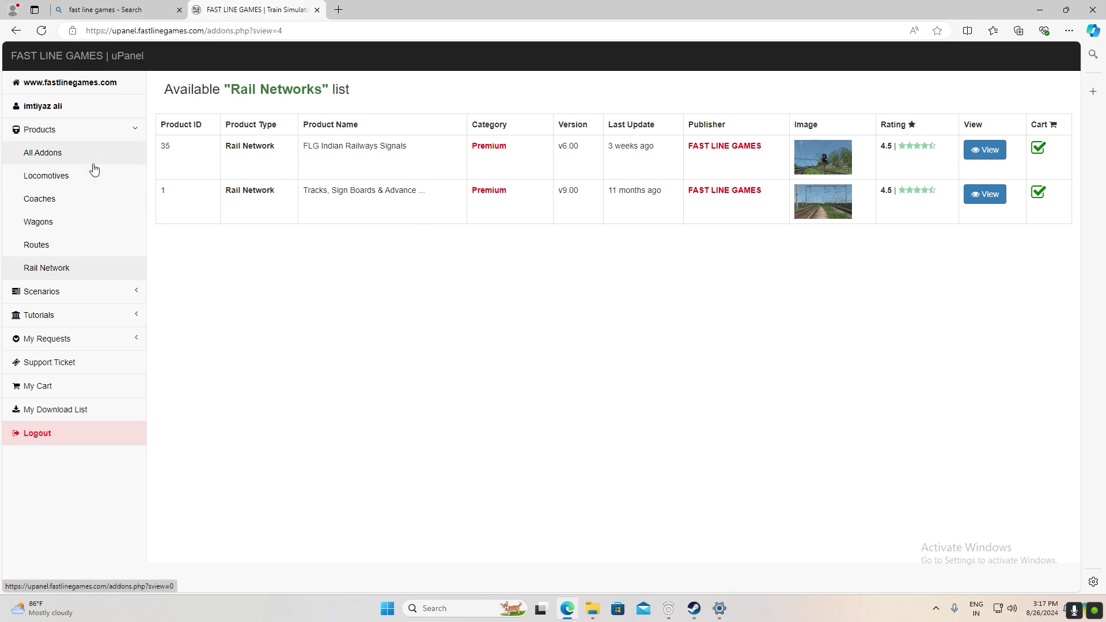
pyautogui.click(41, 249)
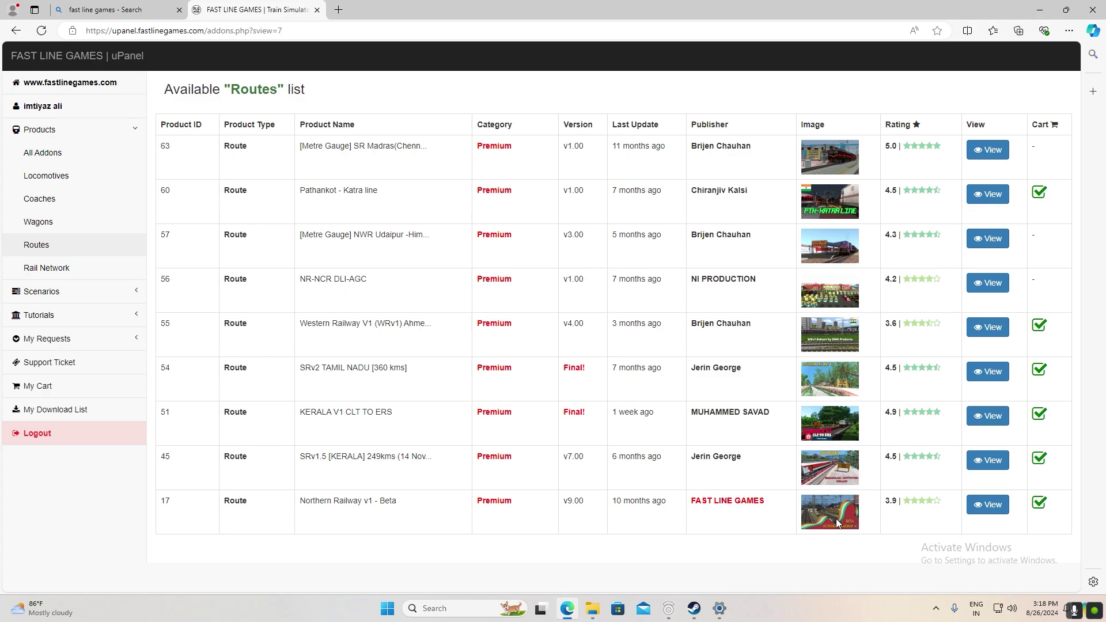
# Open the Locomotives product list and look through the free and premium locomotives.
pyautogui.click(61, 178)
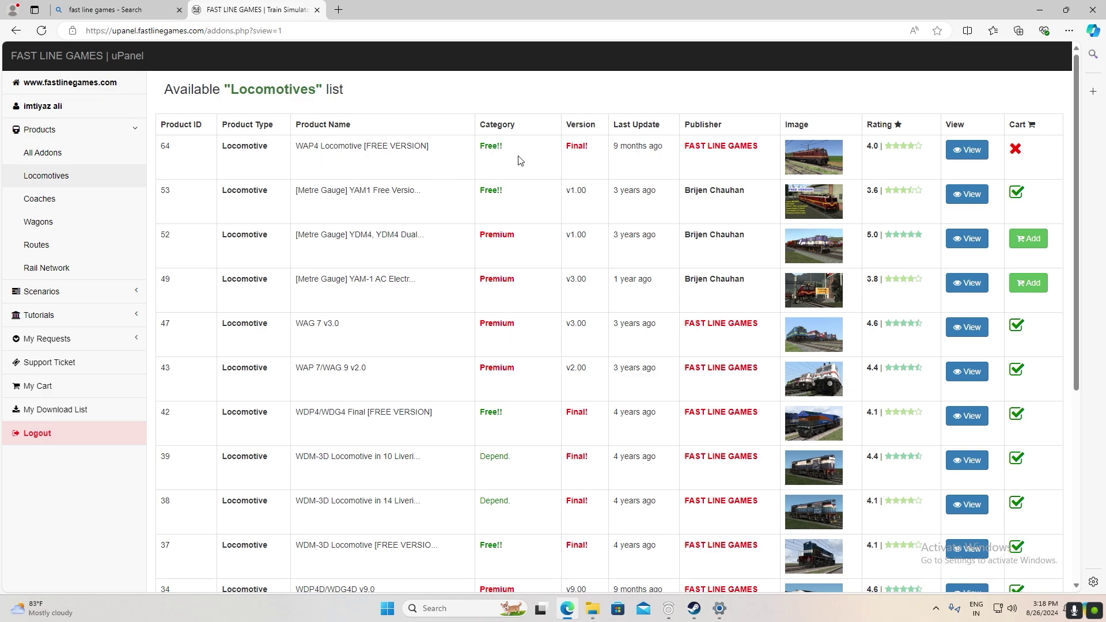
pyautogui.scroll(-3, 796, 384)
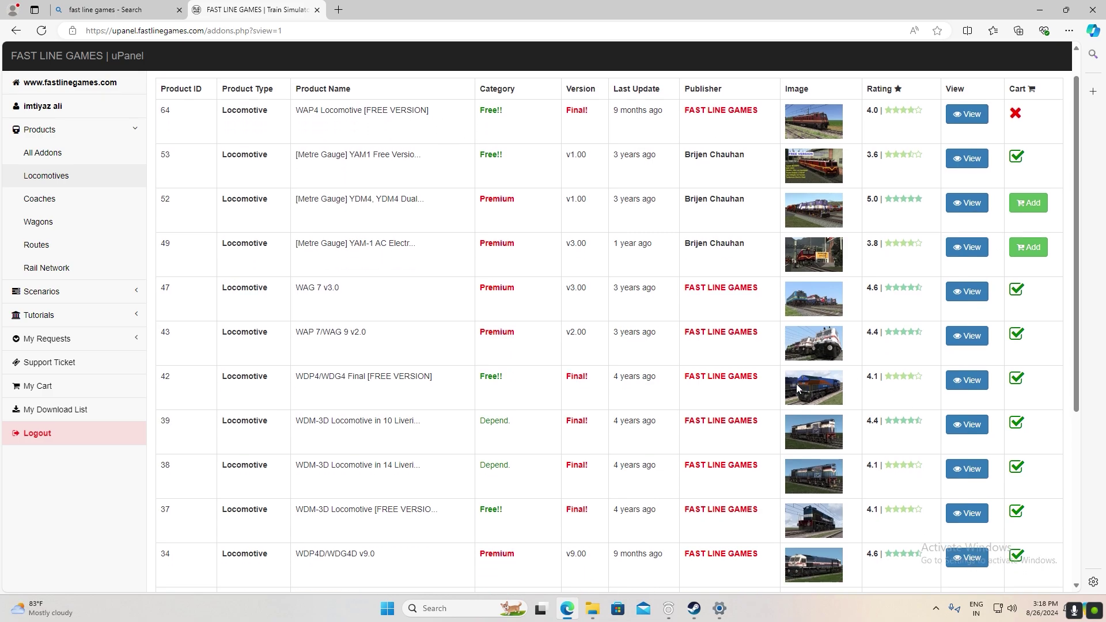
pyautogui.scroll(-1, 796, 383)
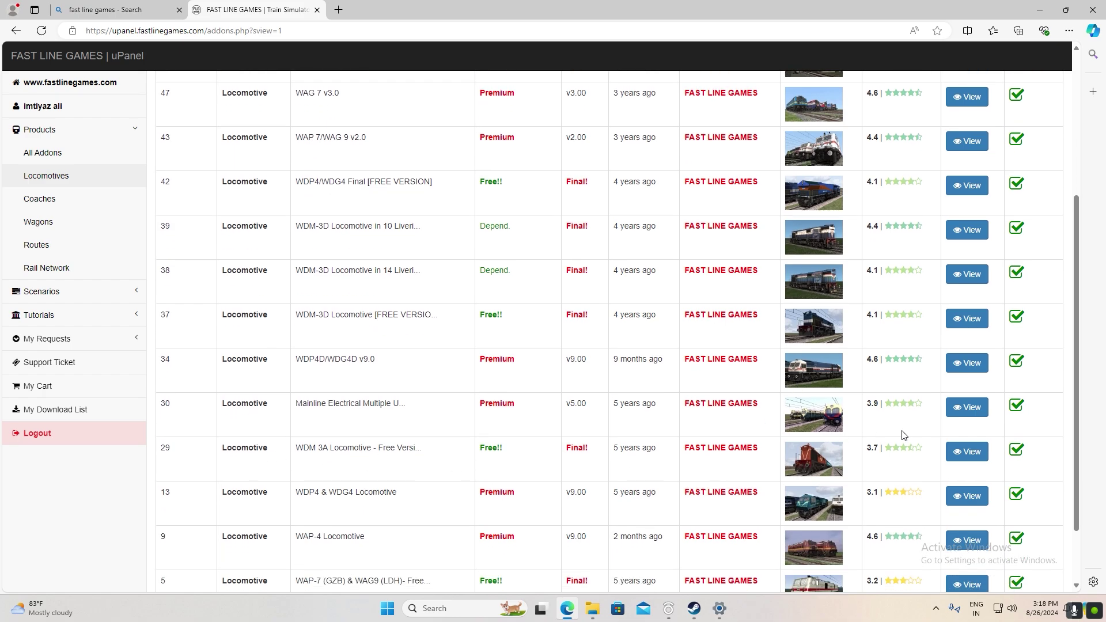
pyautogui.scroll(-1, 590, 510)
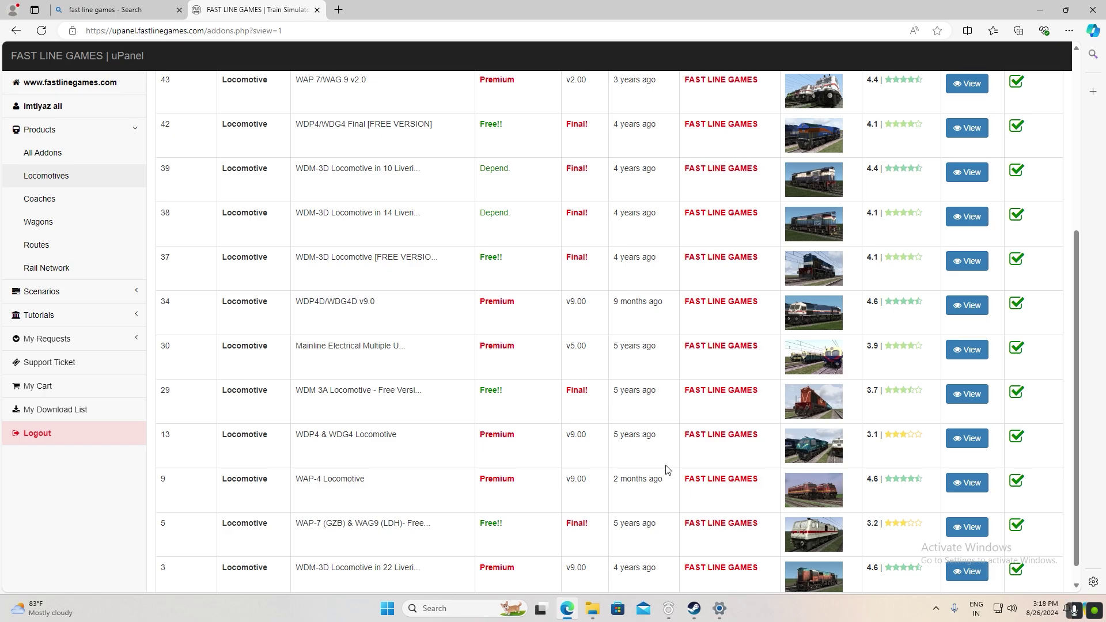
pyautogui.scroll(-1, 666, 468)
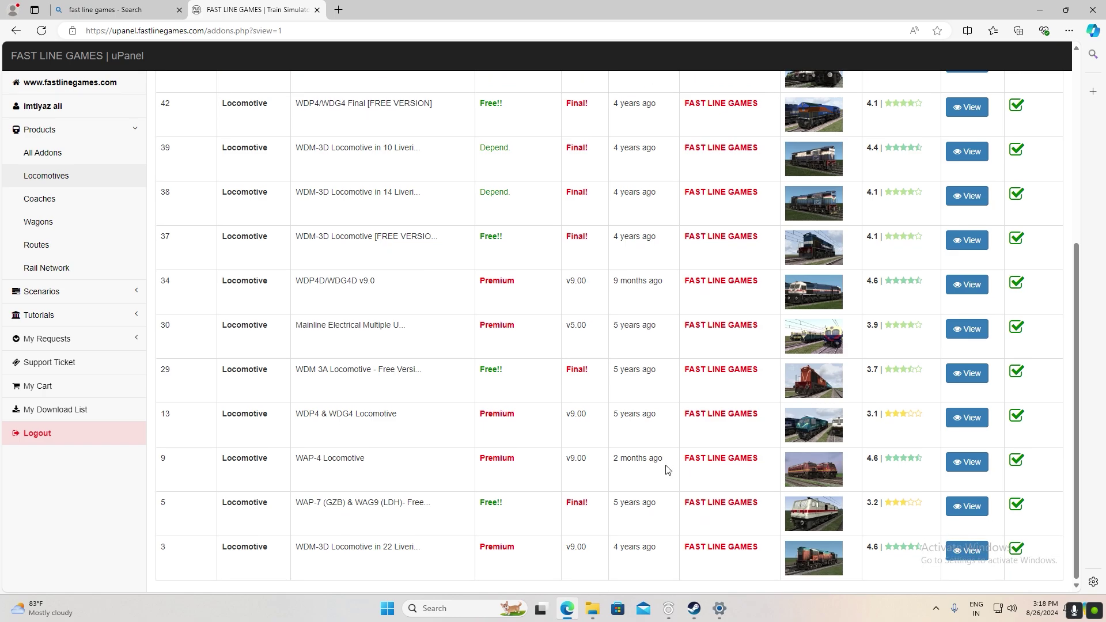
pyautogui.scroll(5, 666, 470)
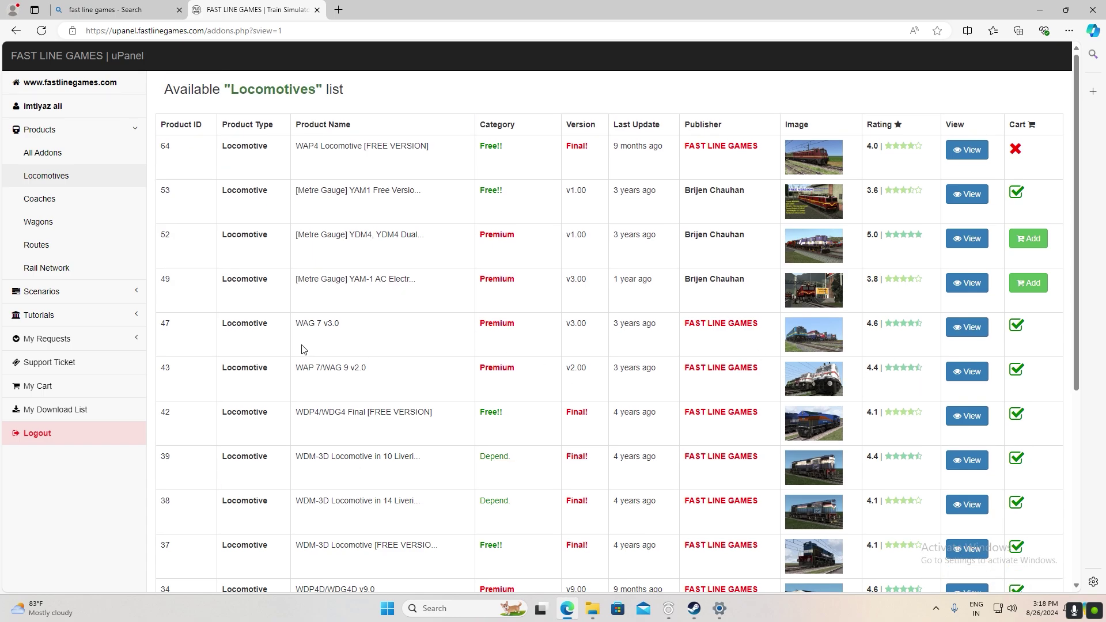
pyautogui.scroll(-3, 908, 352)
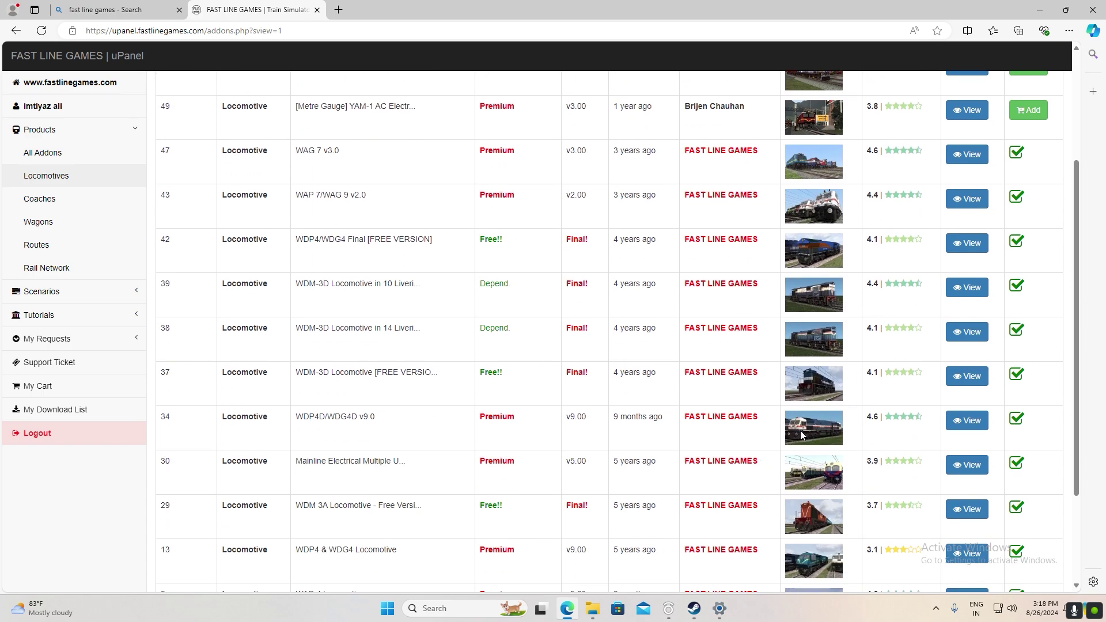
# Open the WDP4D/WDG4D v9.0 product page and look up WDP4D and WDG4D from its name with a web search.
pyautogui.click(969, 421)
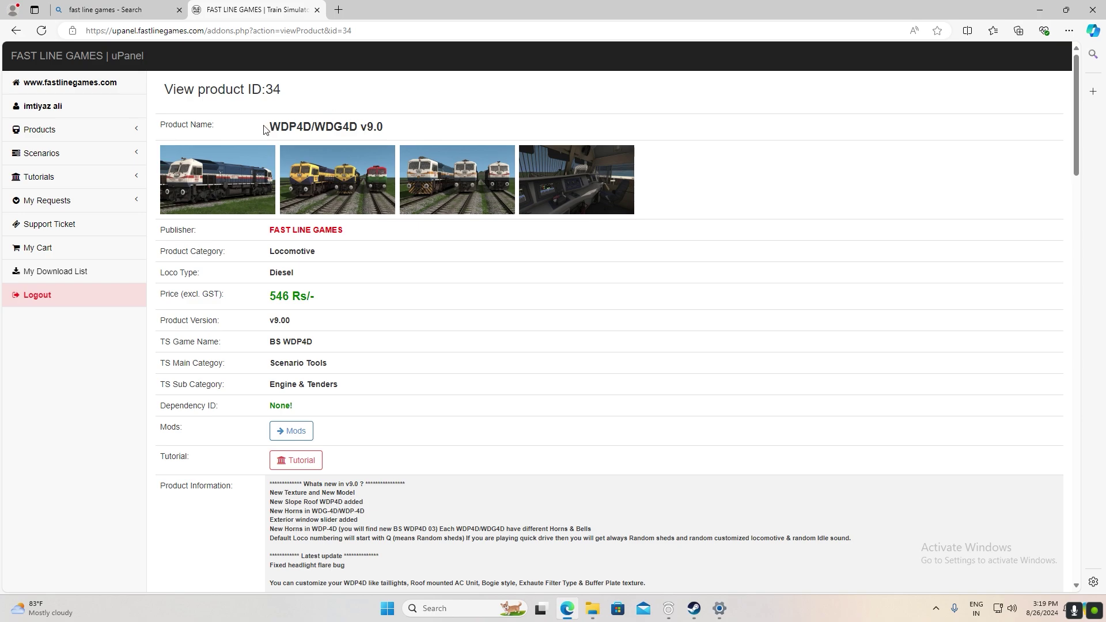
pyautogui.moveTo(264, 129); pyautogui.dragTo(310, 132)
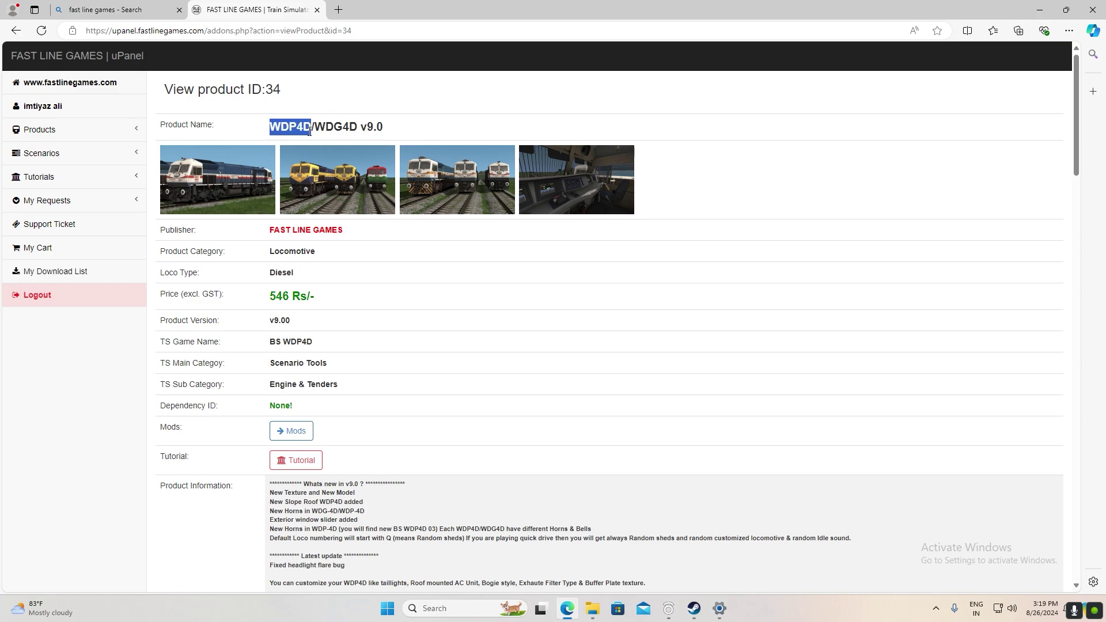
pyautogui.click(331, 56)
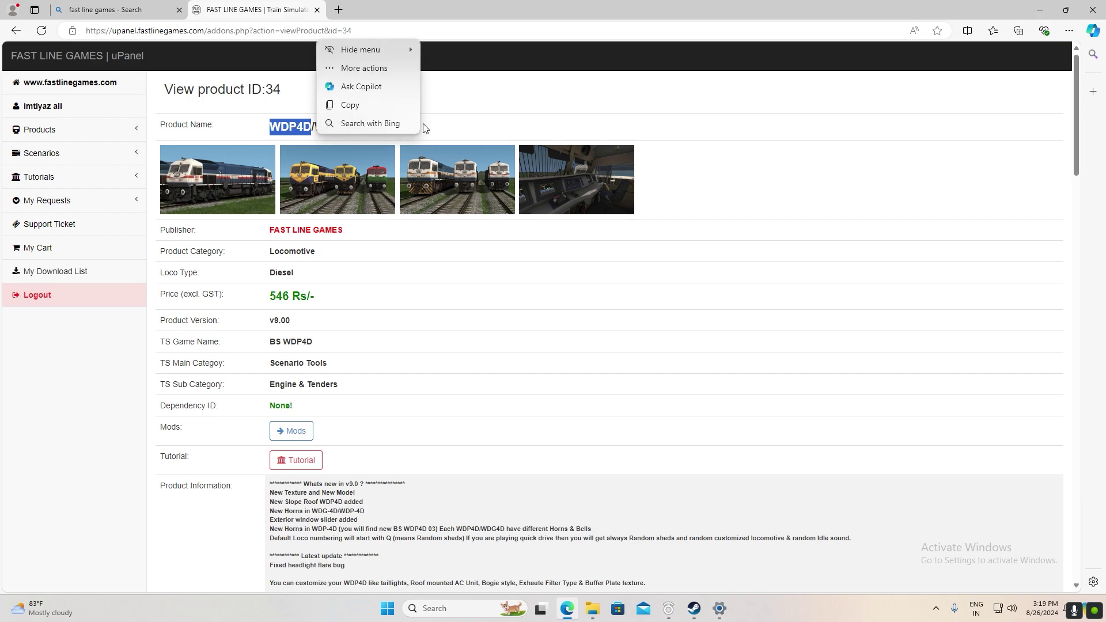
pyautogui.click(428, 127)
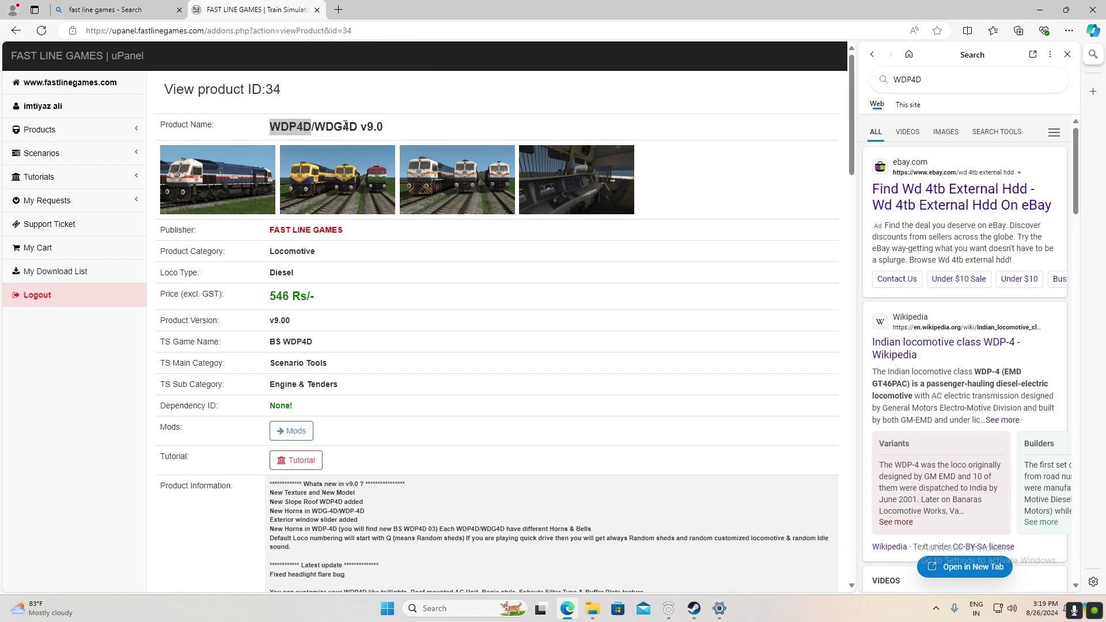
pyautogui.moveTo(358, 127); pyautogui.dragTo(316, 126)
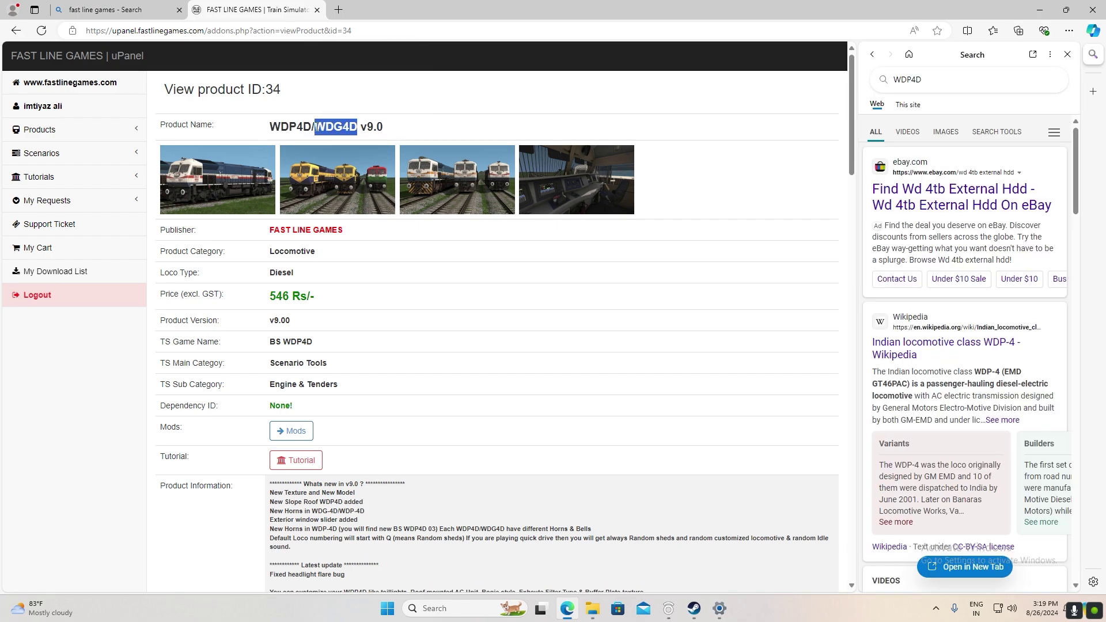
pyautogui.click(400, 122)
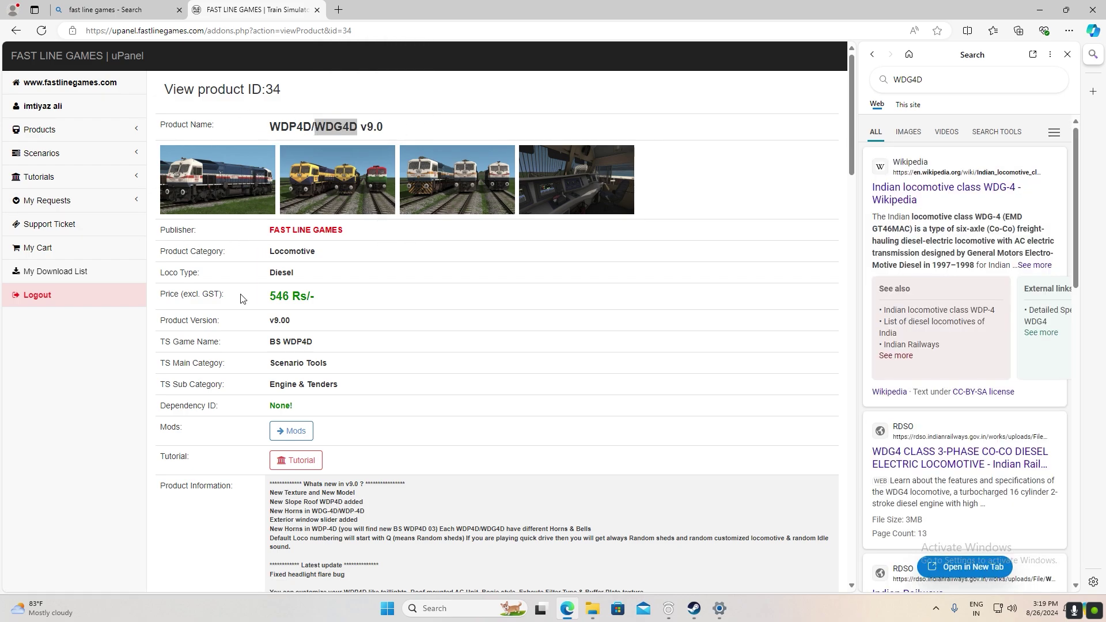
# Leave the WDP4D/WDG4D product page and reopen the Routes product list.
pyautogui.hotkey('alt', 'Left')
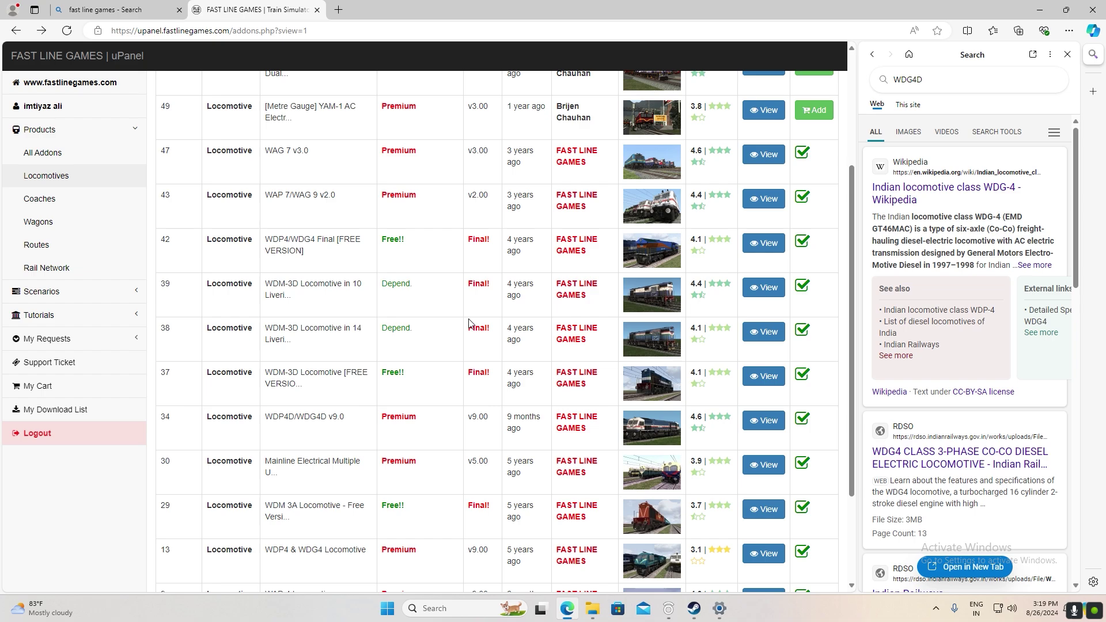
pyautogui.moveTo(593, 609)
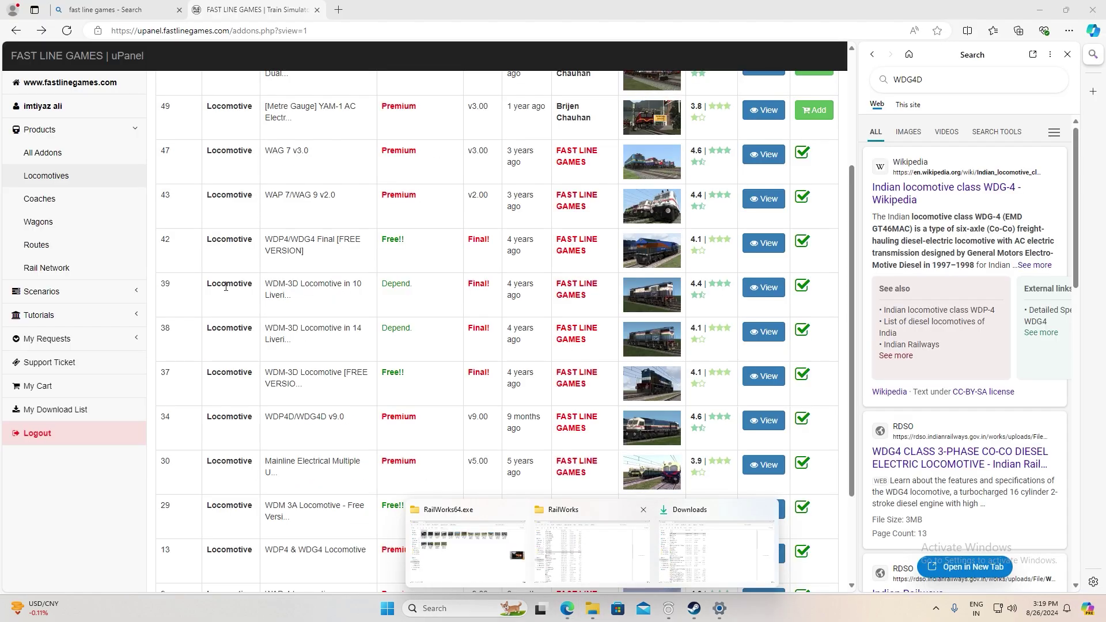
pyautogui.click(127, 246)
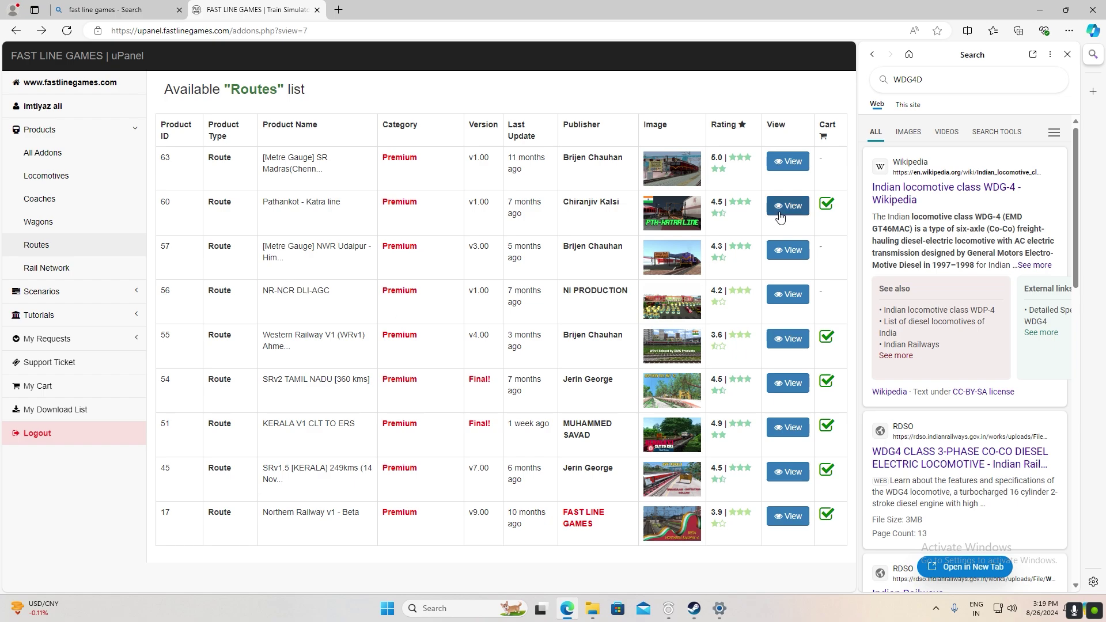
# Close the search sidebar and view the FLG and .NET Framework downloads in the Fast Line Games website's Train Simulator Help section.
pyautogui.click(1068, 54)
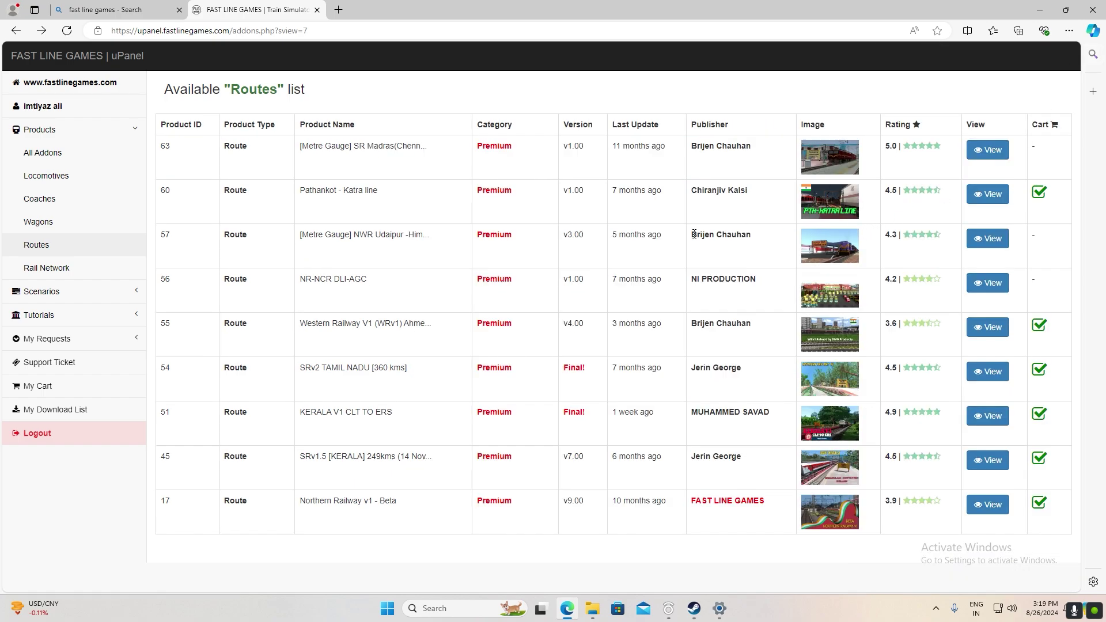
pyautogui.click(89, 129)
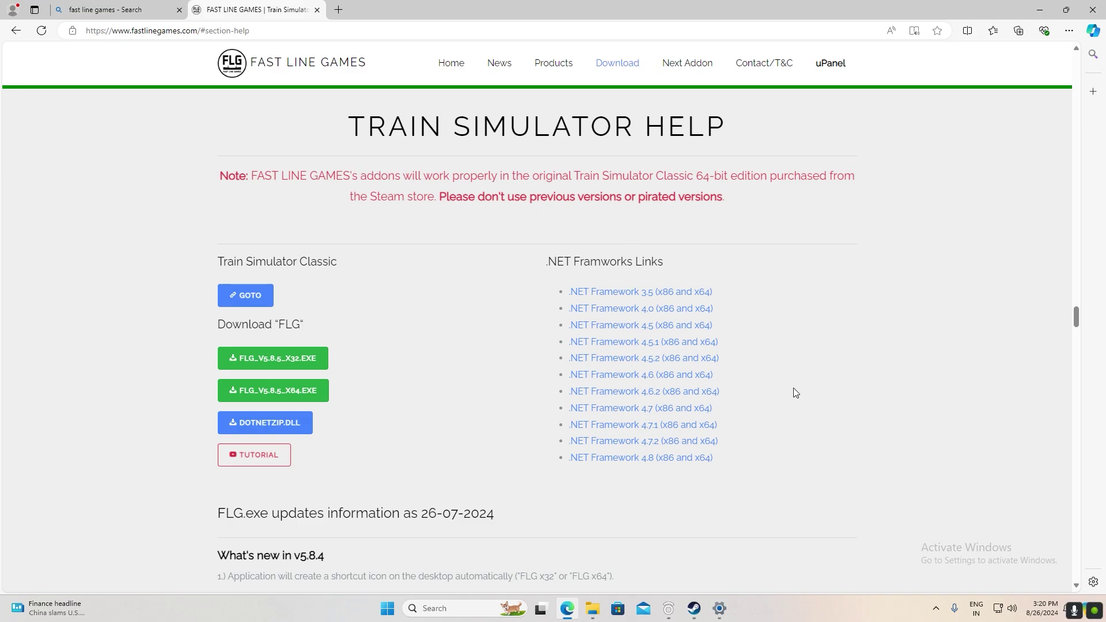
pyautogui.moveTo(799, 437)
pyautogui.mouseDown()
pyautogui.moveTo(797, 326)
pyautogui.moveTo(810, 424)
pyautogui.mouseUp()
pyautogui.scroll(-2, 830, 441)
pyautogui.scroll(-1, 829, 438)
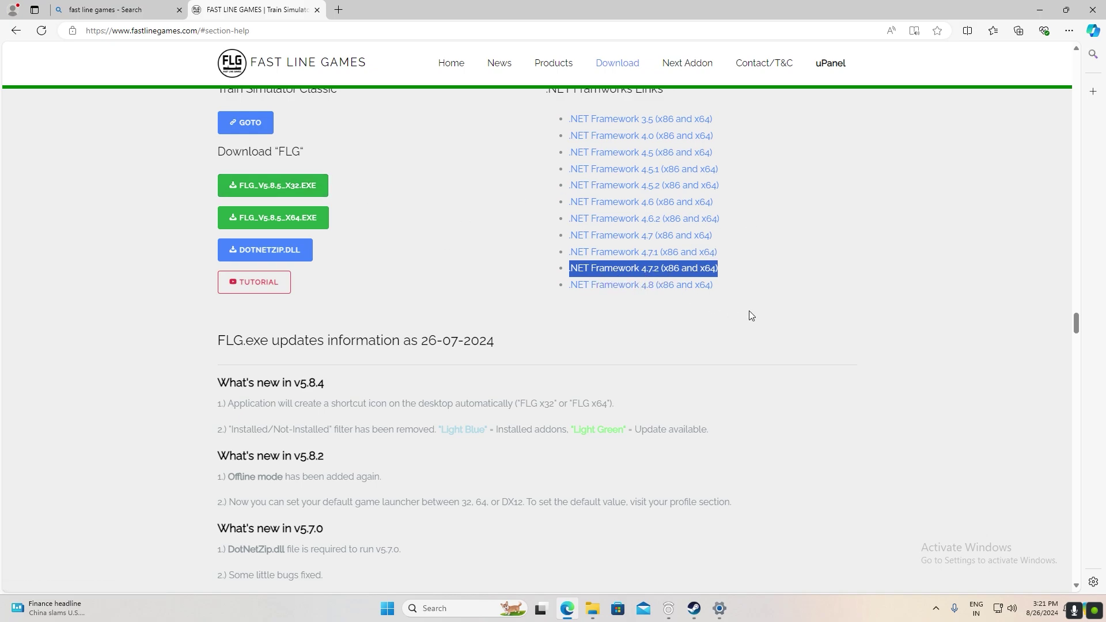
# Read the FLG.exe update notes, including the Backup Tool and AppLoginKey entries.
pyautogui.click(827, 314)
pyautogui.scroll(-5, 627, 327)
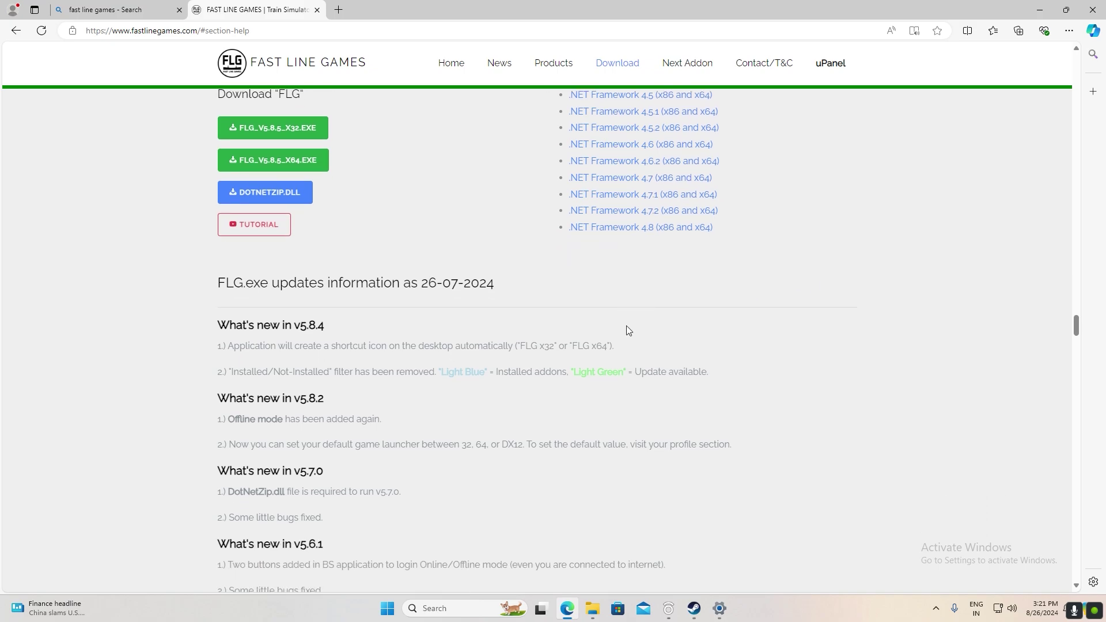
pyautogui.scroll(-6, 627, 329)
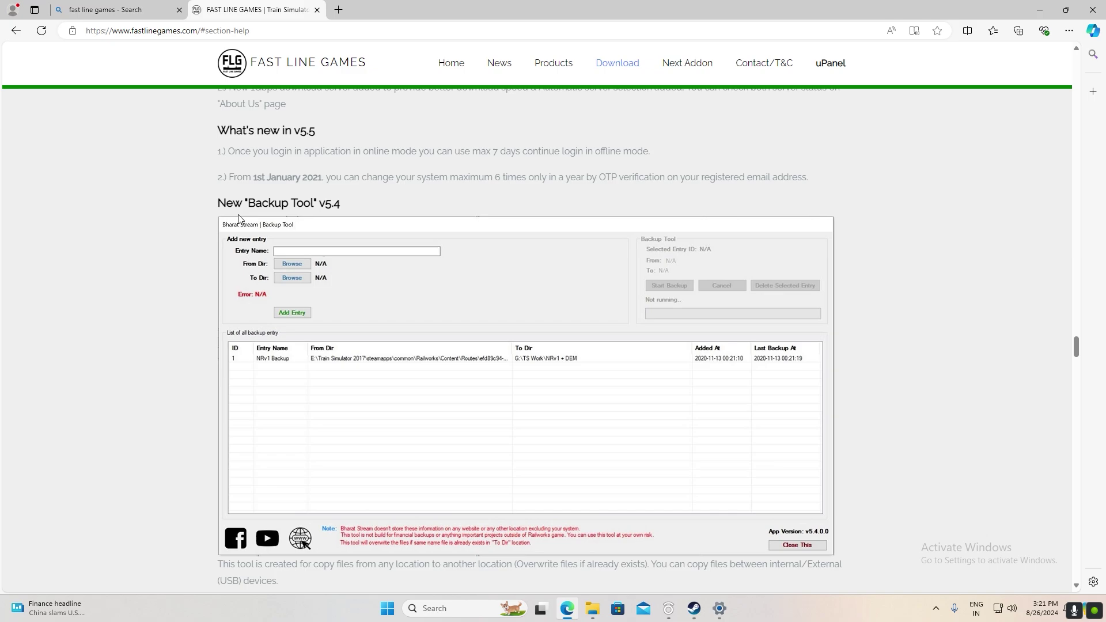
pyautogui.scroll(-6, 447, 331)
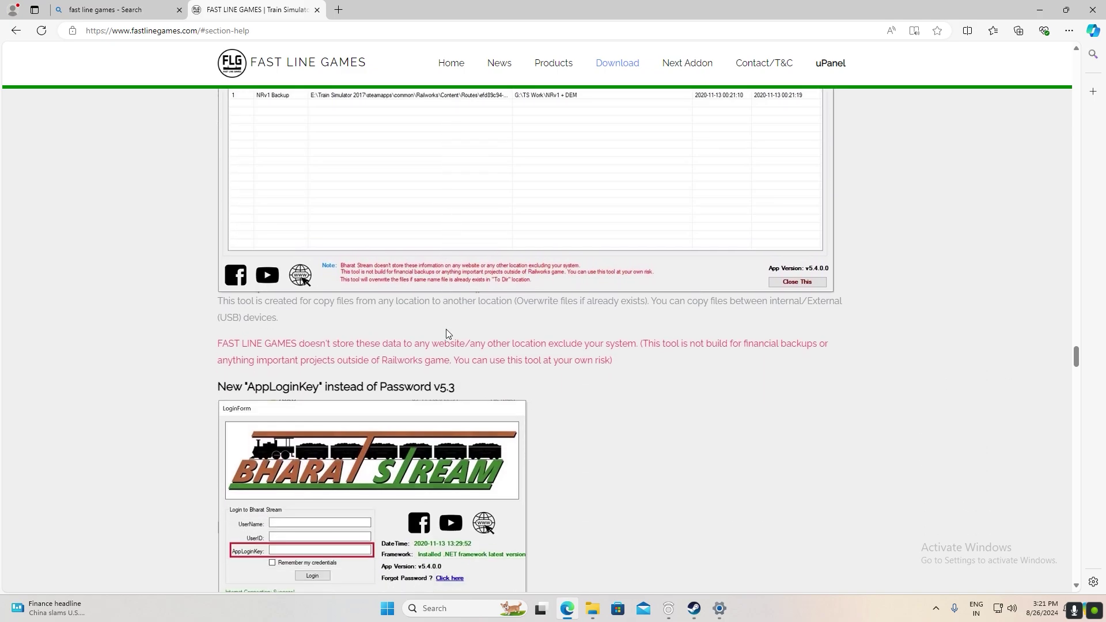
pyautogui.scroll(-2, 447, 333)
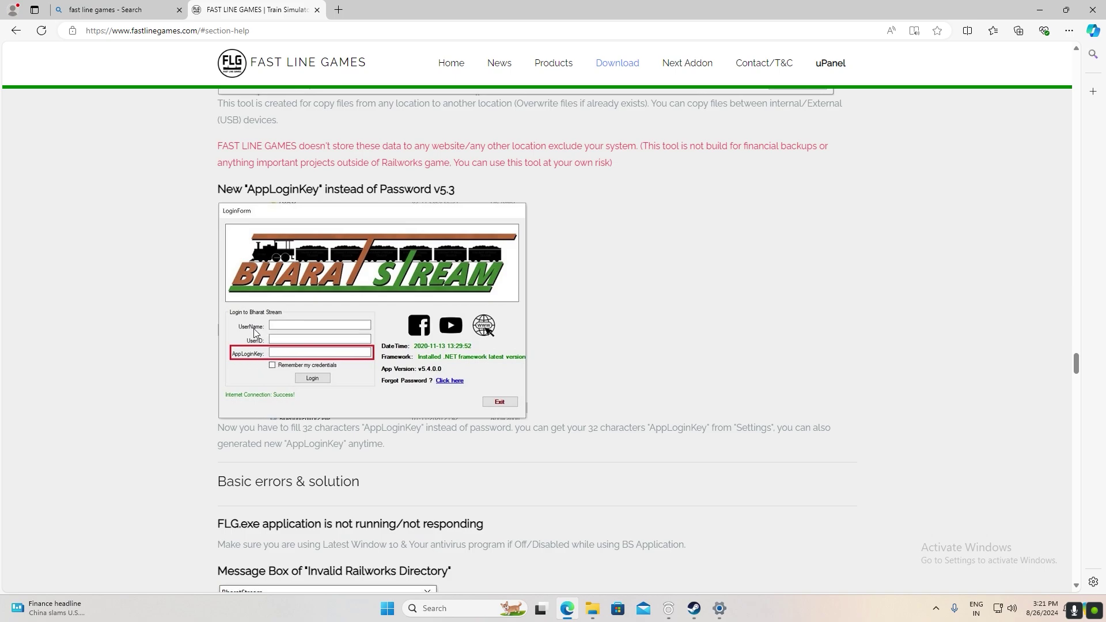
# Read the Basic errors & solution section covering the Railworks directory, permission, long path and configuration file messages.
pyautogui.scroll(-6, 379, 345)
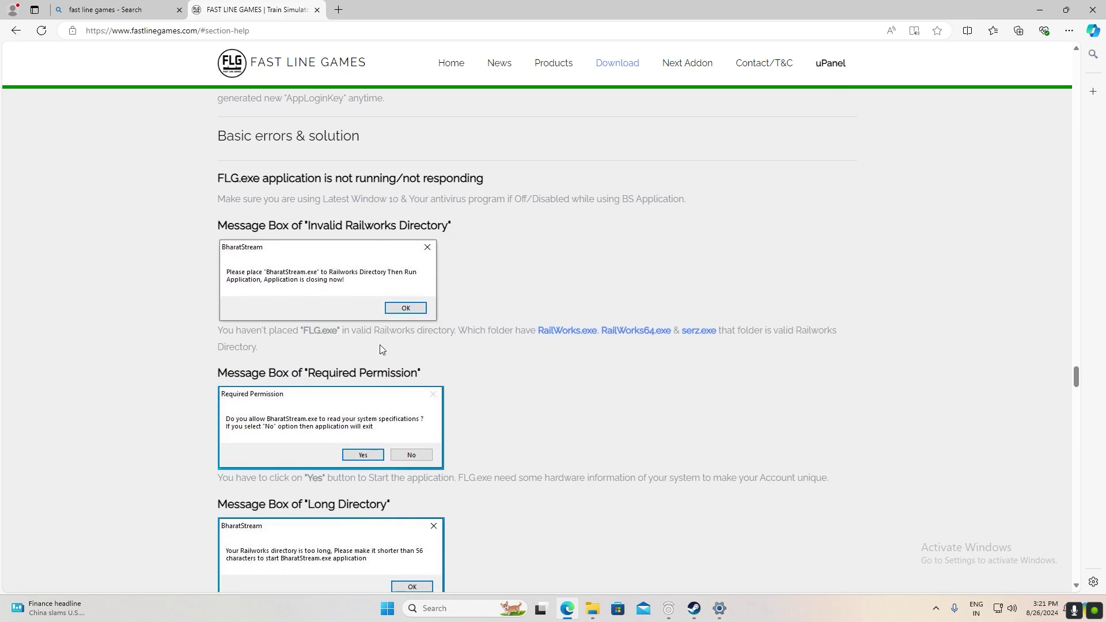
pyautogui.scroll(-2, 399, 348)
pyautogui.scroll(4, 293, 206)
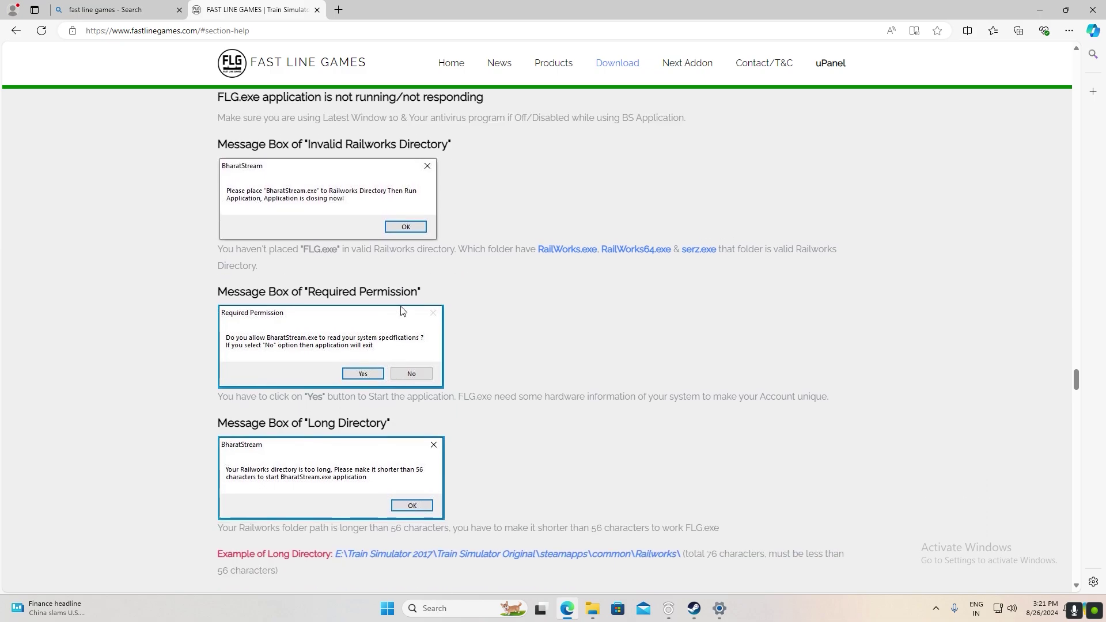
pyautogui.scroll(-9, 431, 399)
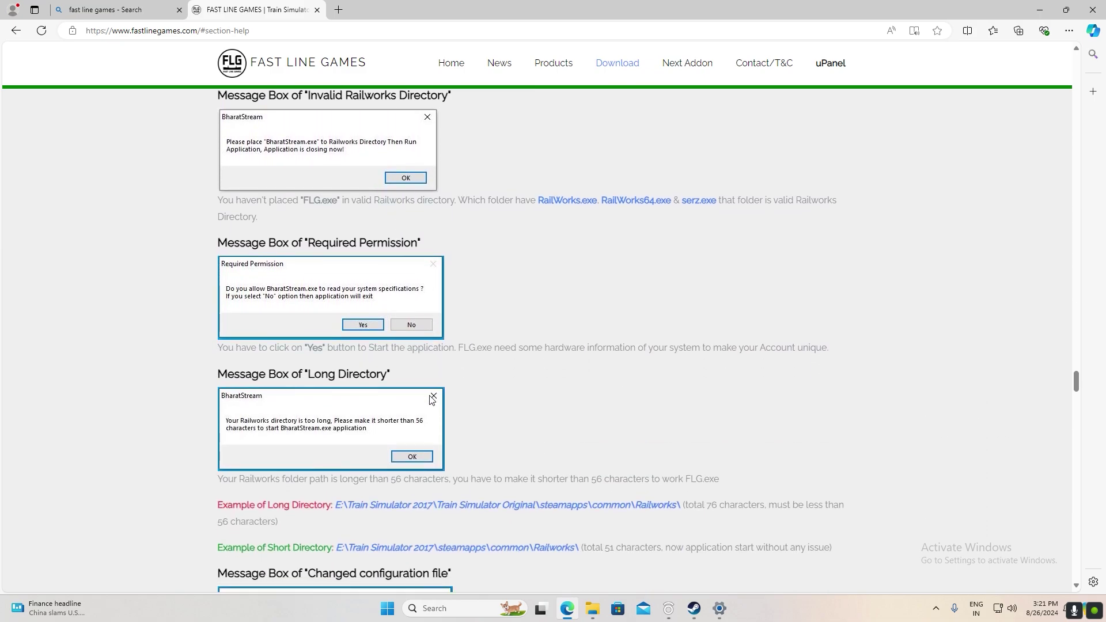
pyautogui.scroll(-5, 275, 434)
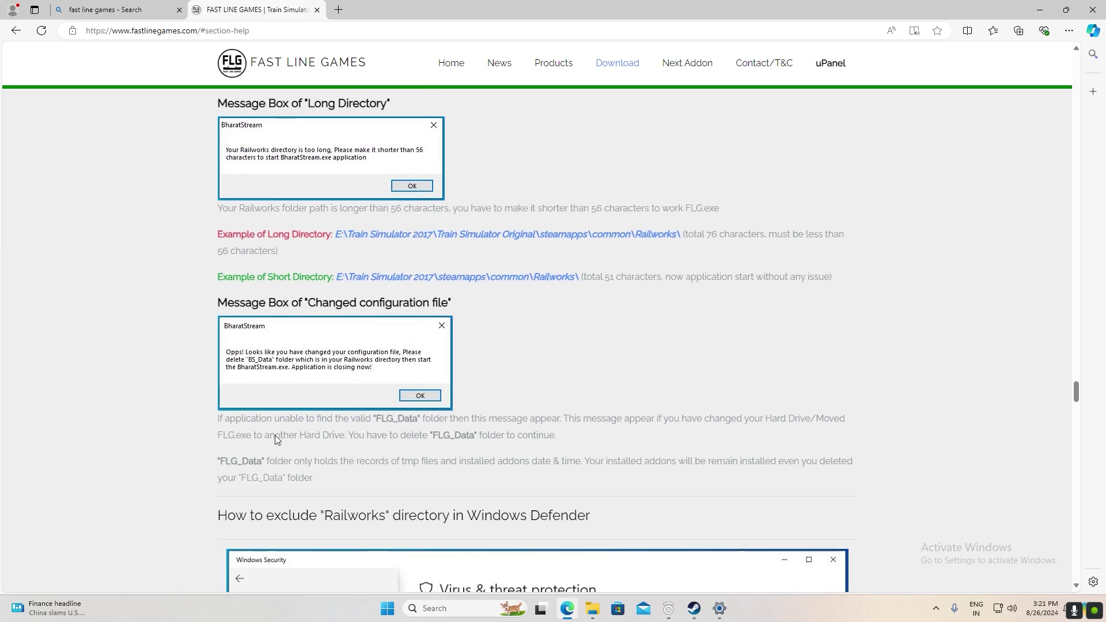
# Examine the illustrated instructions for excluding the Railworks directory in Windows Defender.
pyautogui.scroll(-2, 277, 439)
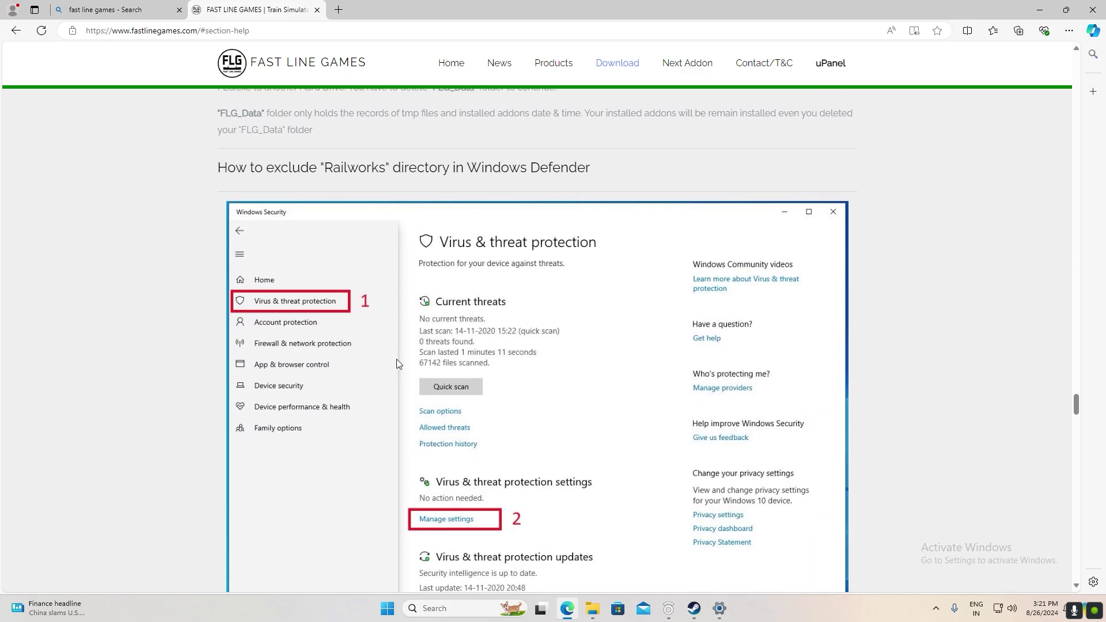
pyautogui.scroll(-1, 423, 449)
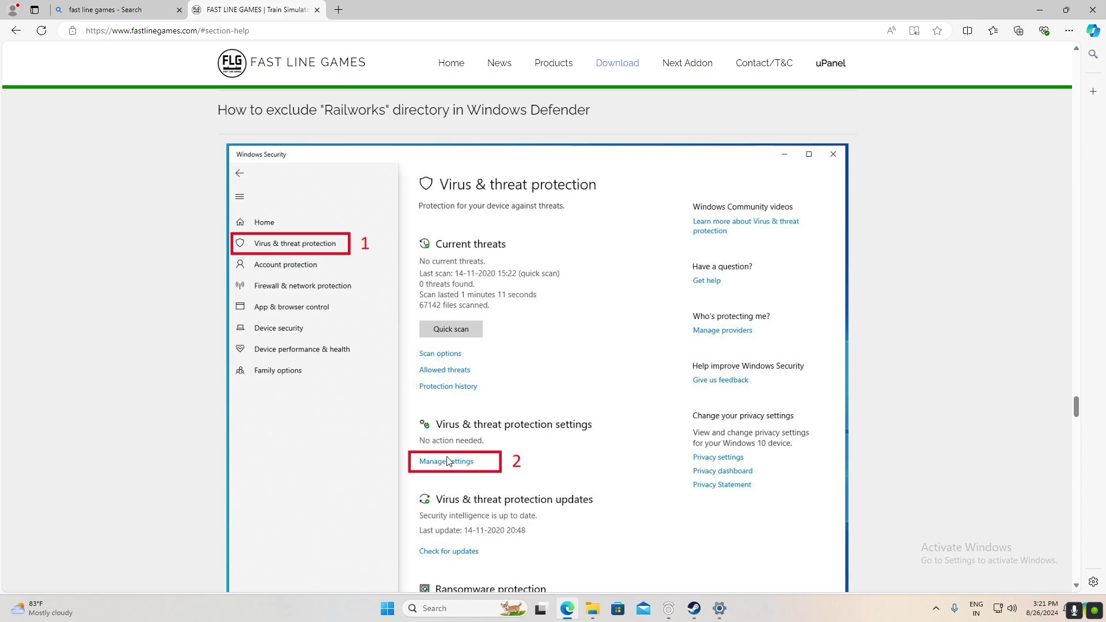
pyautogui.scroll(-10, 568, 442)
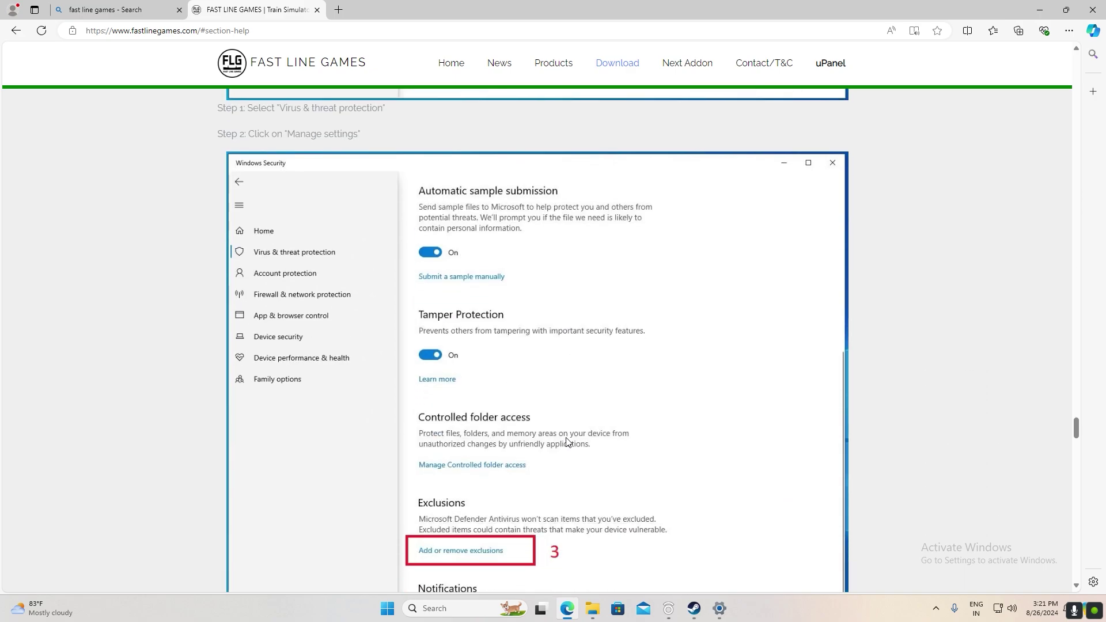
pyautogui.scroll(-3, 567, 442)
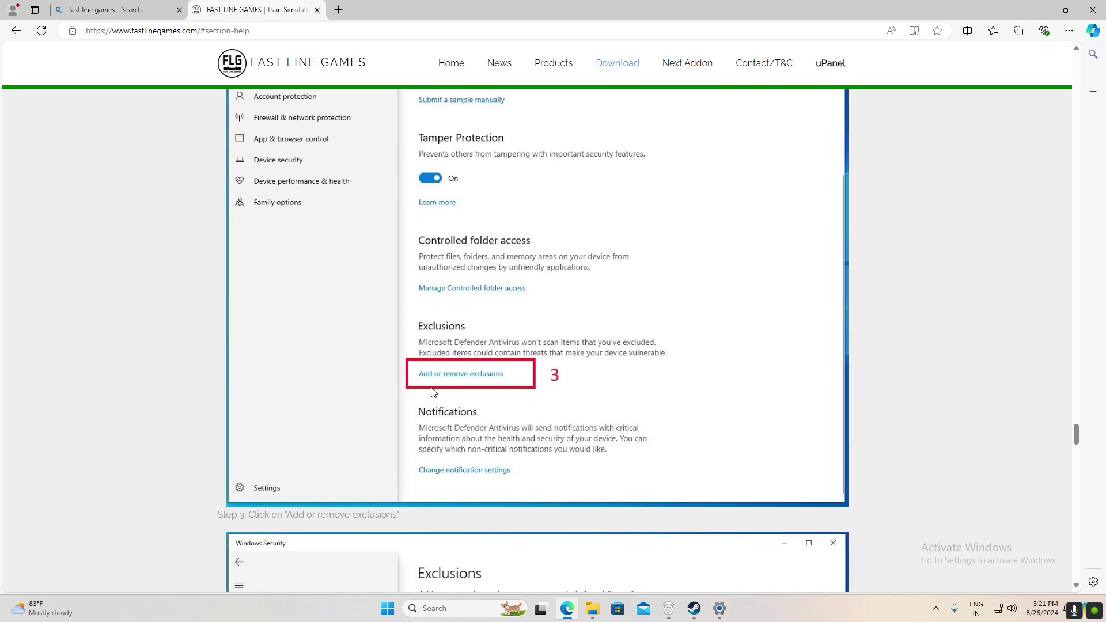
pyautogui.scroll(-6, 534, 392)
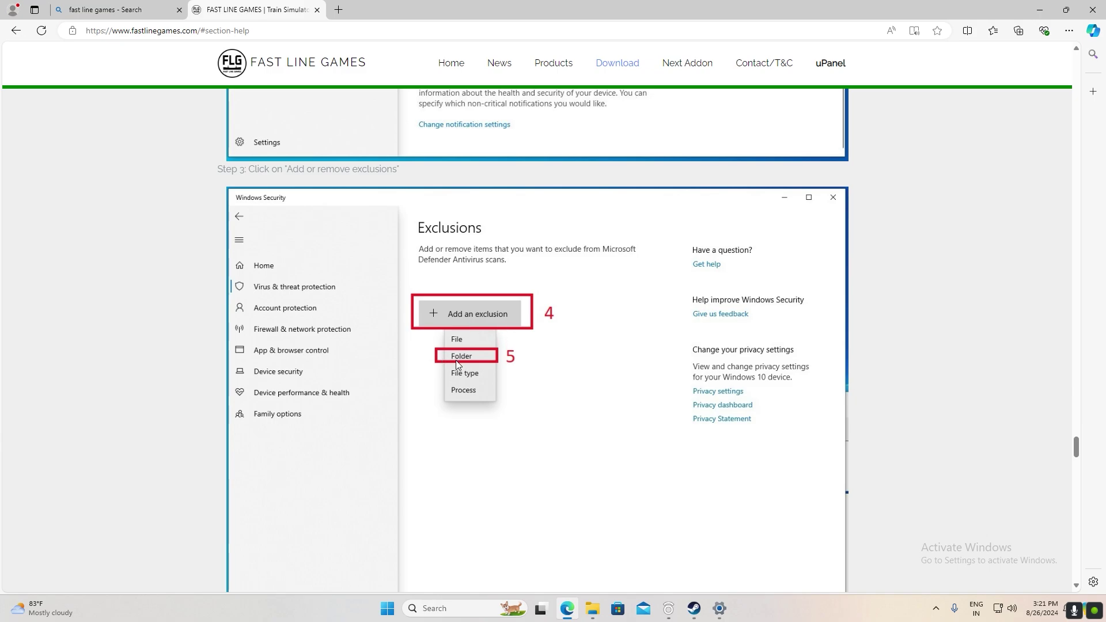
pyautogui.scroll(-2, 468, 365)
pyautogui.scroll(-8, 469, 365)
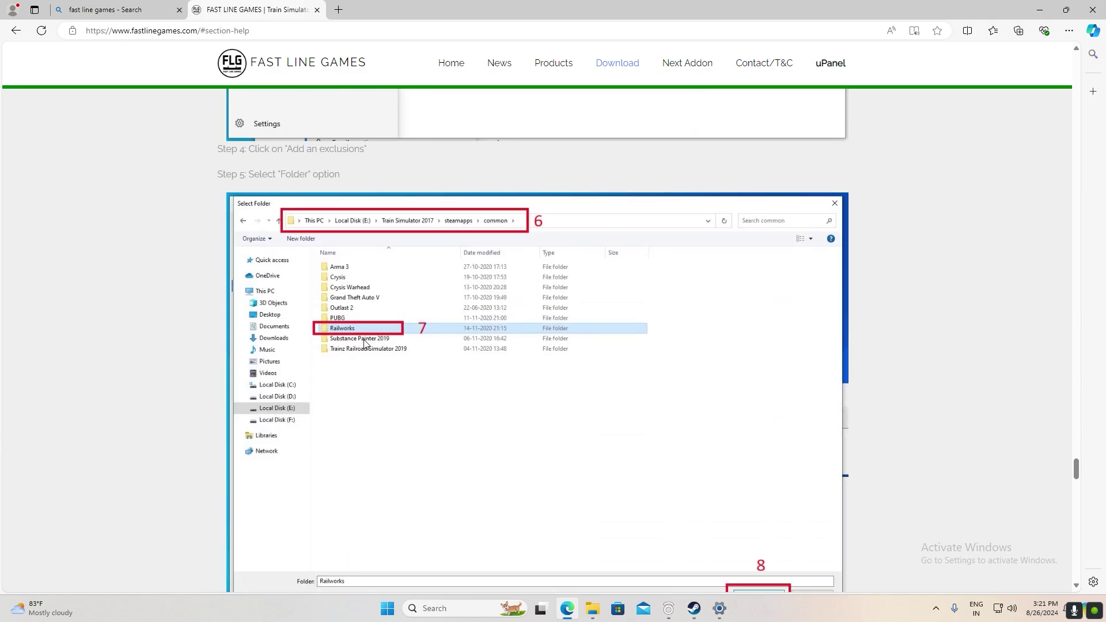
pyautogui.scroll(-4, 478, 369)
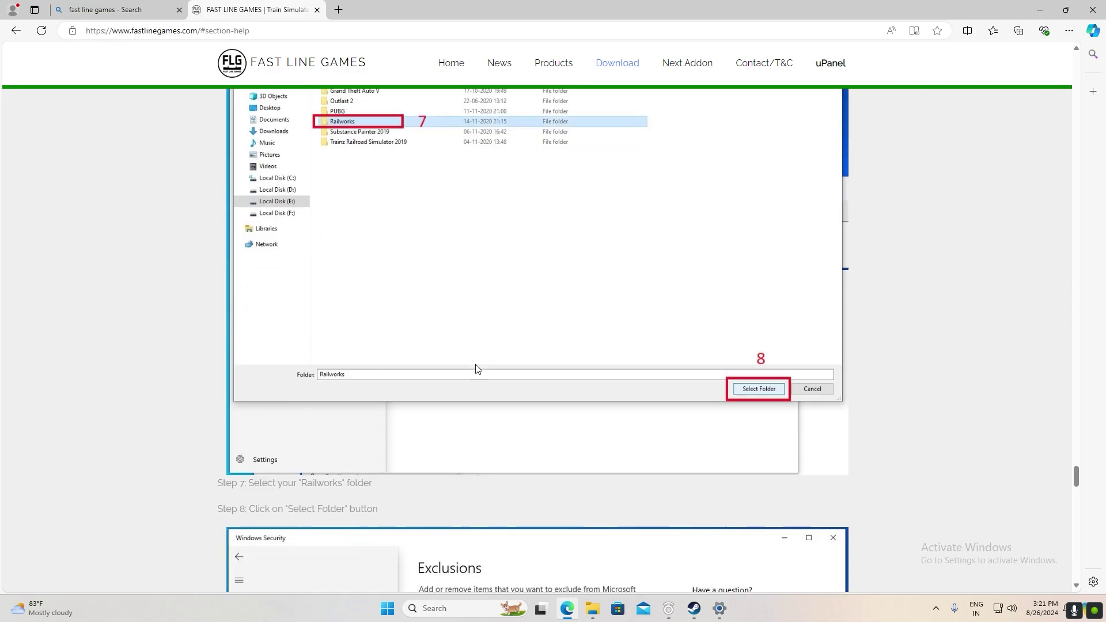
pyautogui.scroll(-6, 510, 407)
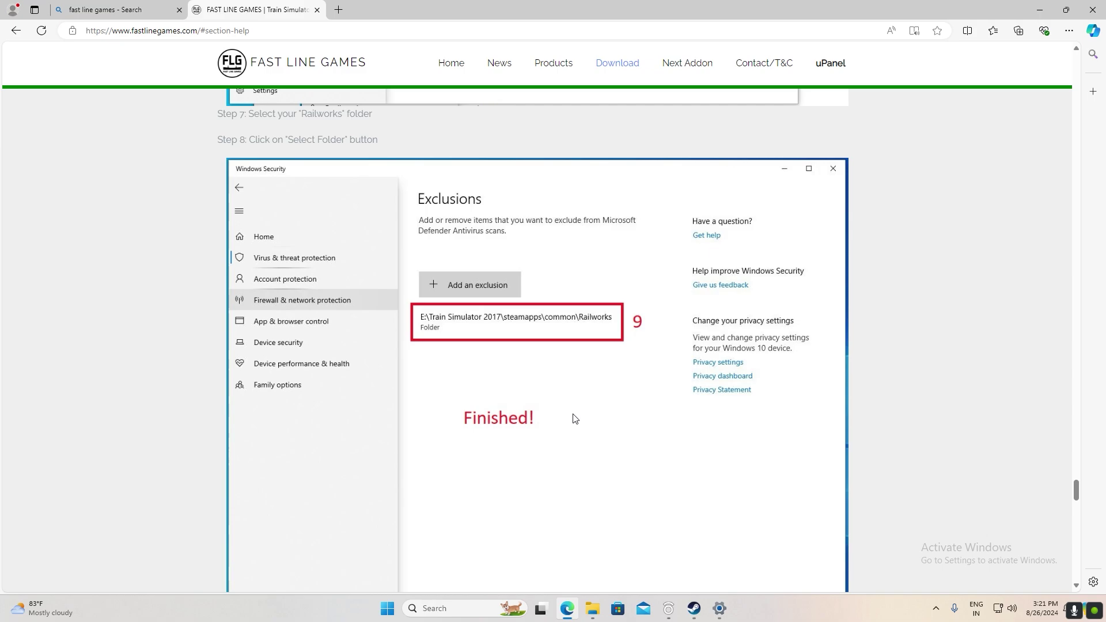
pyautogui.scroll(-1, 545, 433)
pyautogui.scroll(-4, 545, 433)
pyautogui.scroll(8, 545, 433)
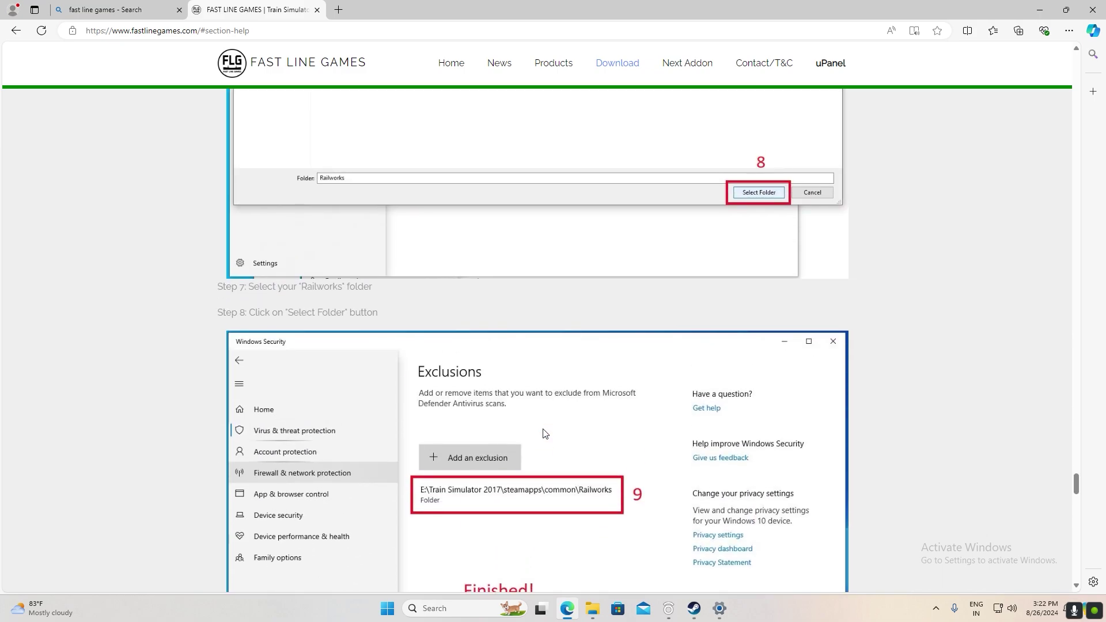
pyautogui.scroll(17, 545, 433)
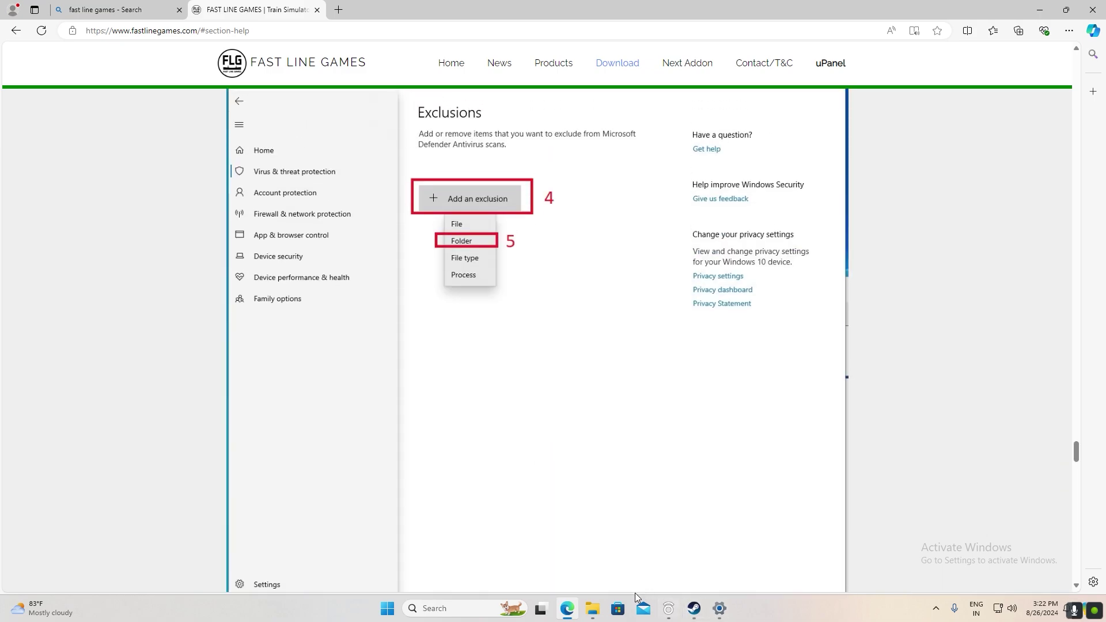
# Switch to the RailWorks folder in File Explorer and launch the x64 FLG application.
pyautogui.moveTo(599, 608)
pyautogui.click(590, 563)
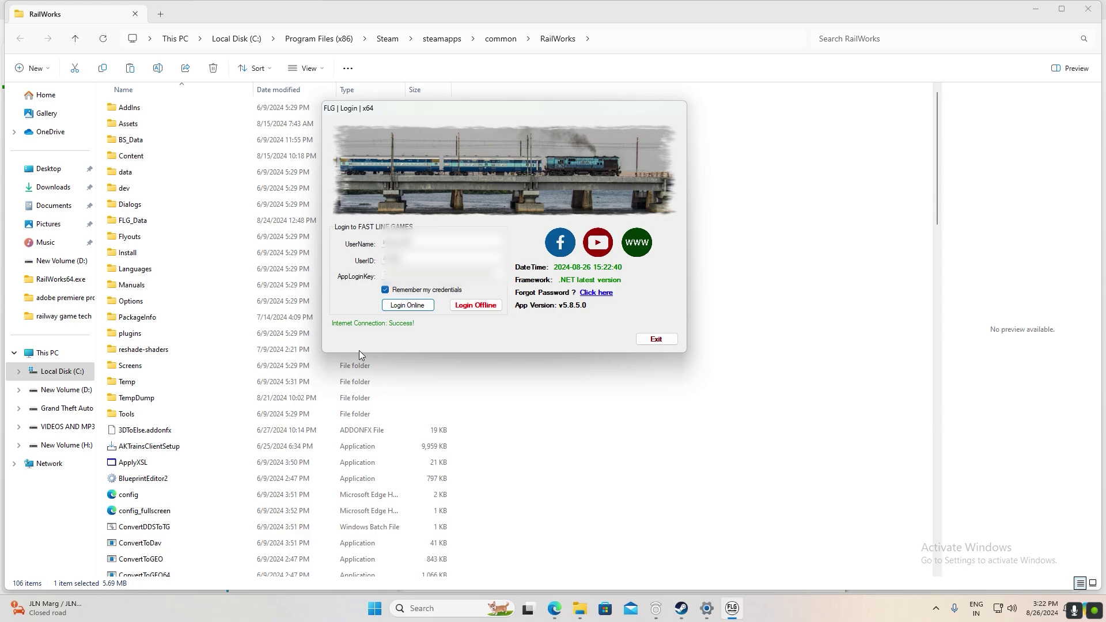
# Return to Microsoft Edge and go back from the help page to the uPanel Routes list.
pyautogui.click(557, 612)
pyautogui.scroll(10, 258, 165)
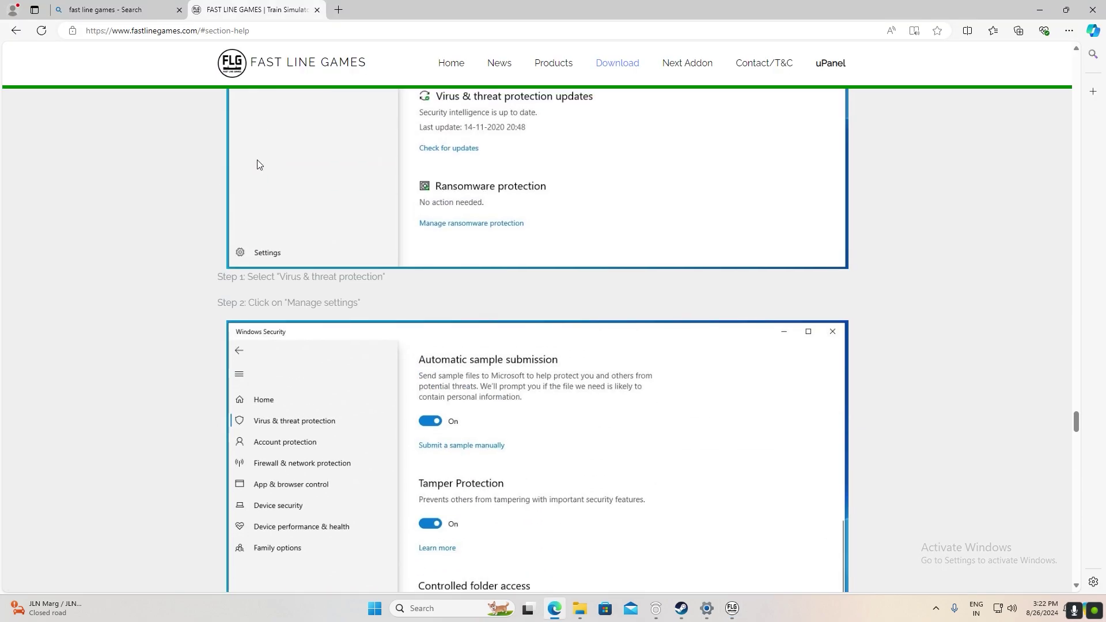
pyautogui.click(15, 30)
pyautogui.scroll(5, 274, 206)
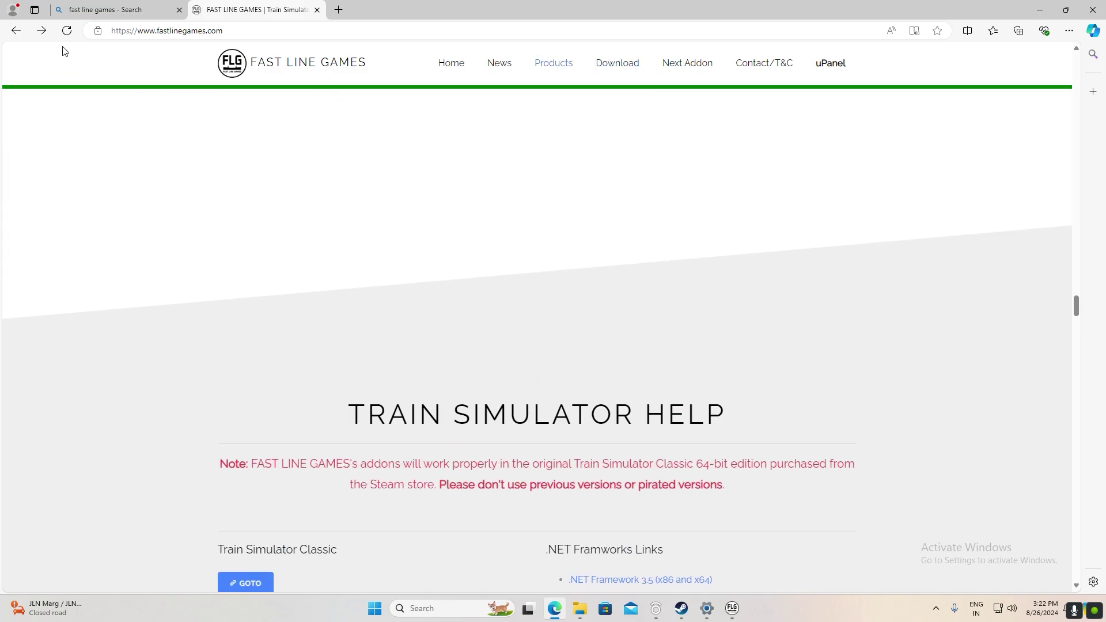
pyautogui.scroll(5, 58, 72)
pyautogui.click(15, 30)
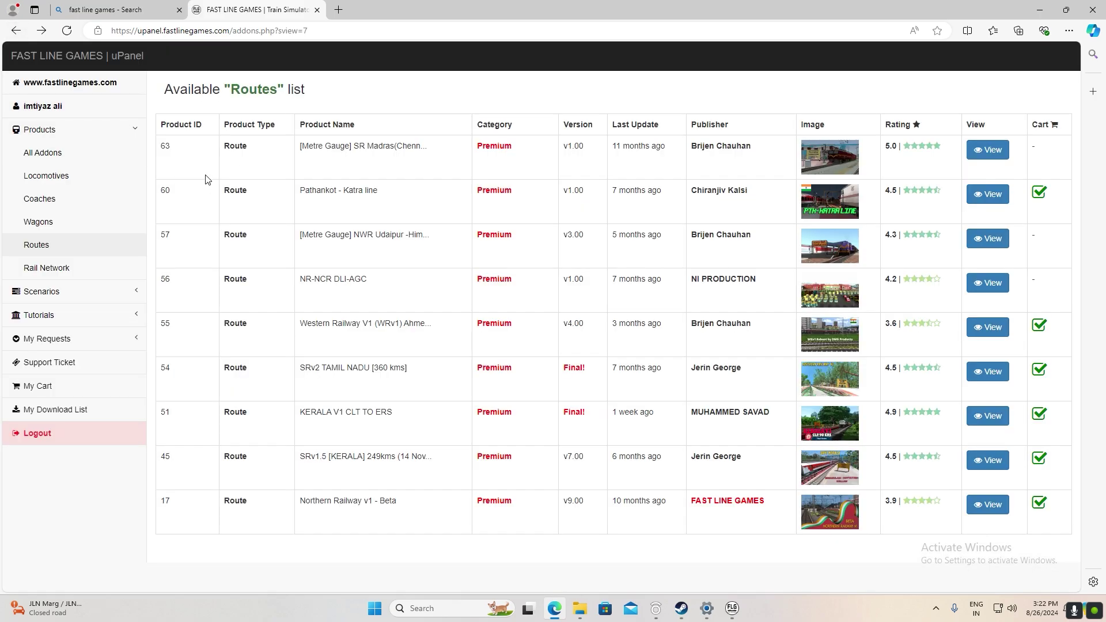
# Open the uPanel account settings and locate the UserName, UserID and App Login Key fields.
pyautogui.click(48, 109)
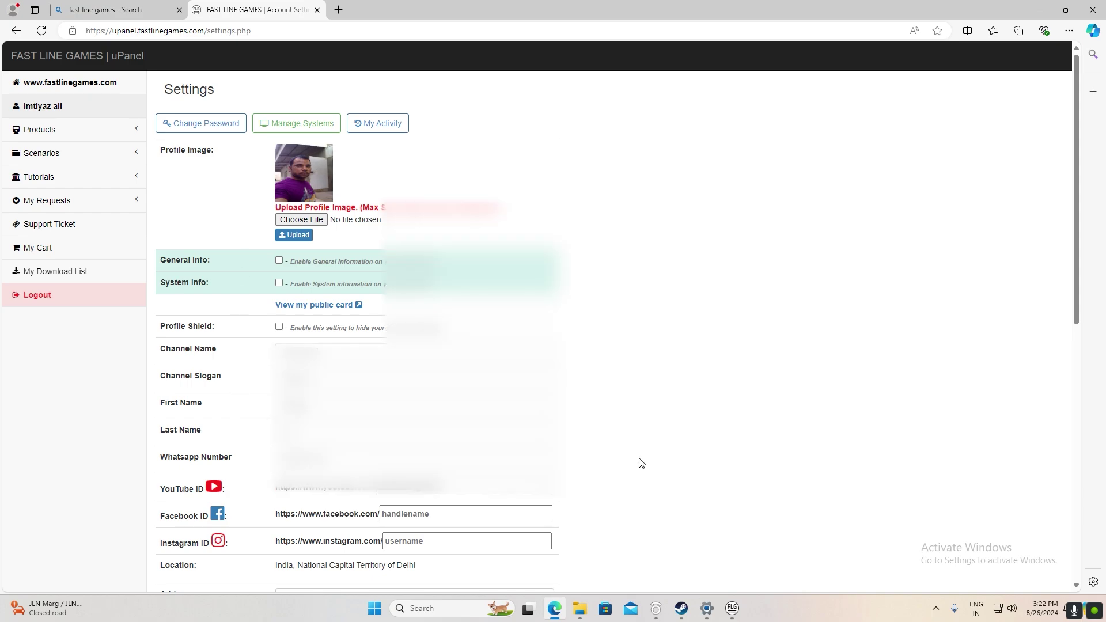
pyautogui.scroll(-4, 674, 403)
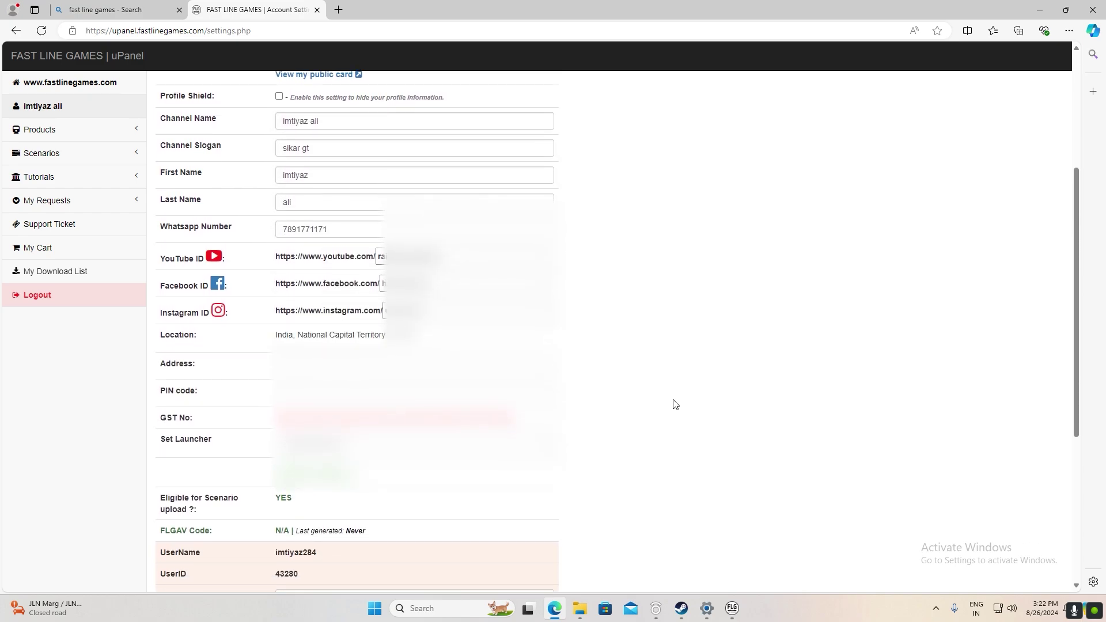
pyautogui.scroll(-3, 674, 403)
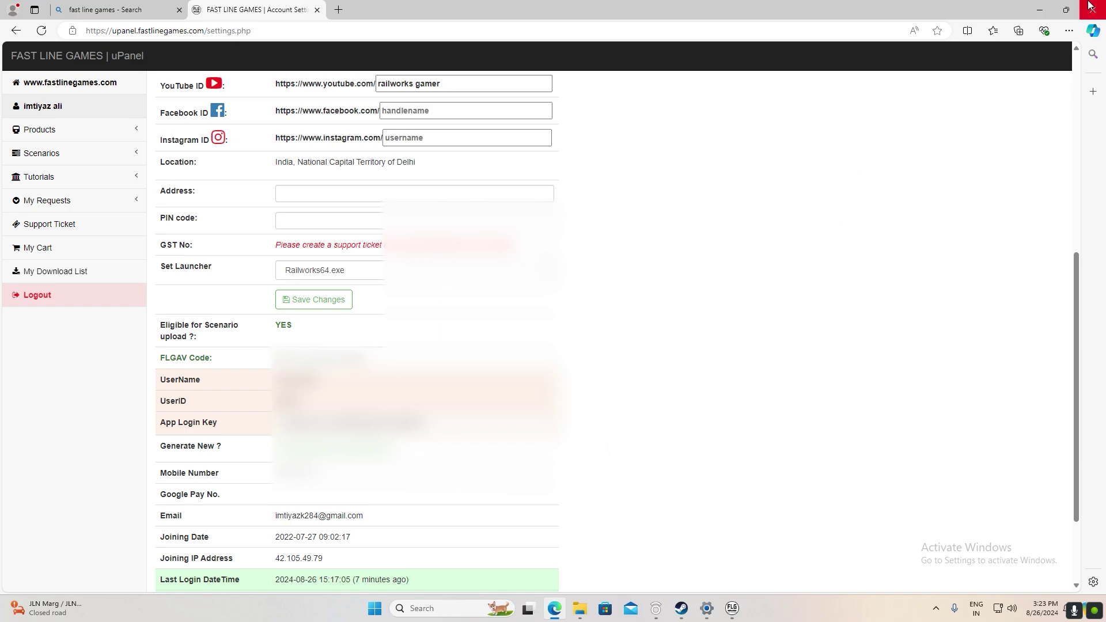
# Return to the FLG login window and log in online with the remembered credentials.
pyautogui.click(1040, 12)
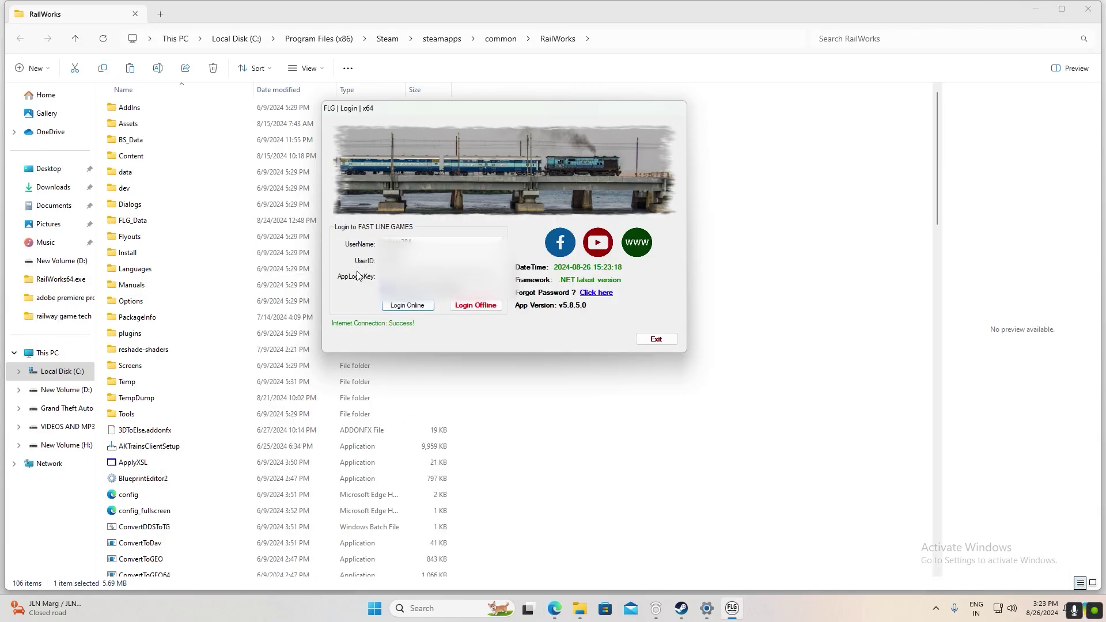
pyautogui.click(405, 310)
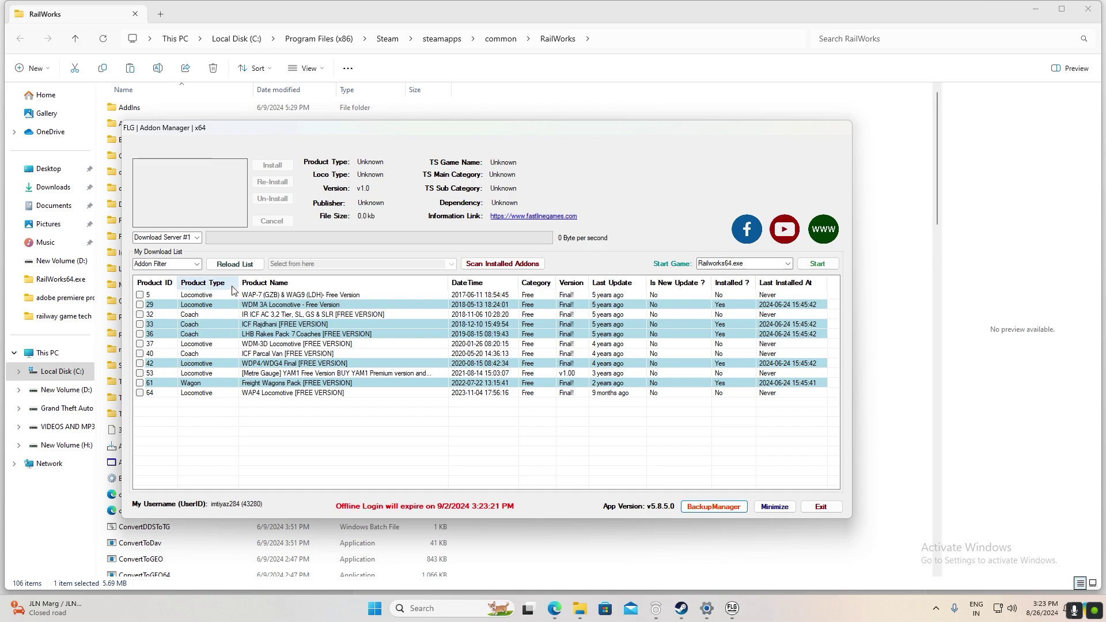
# Filter the download list to Premium Addons and select the Tracks, Sign Boards & Advance OHE add-on.
pyautogui.click(196, 266)
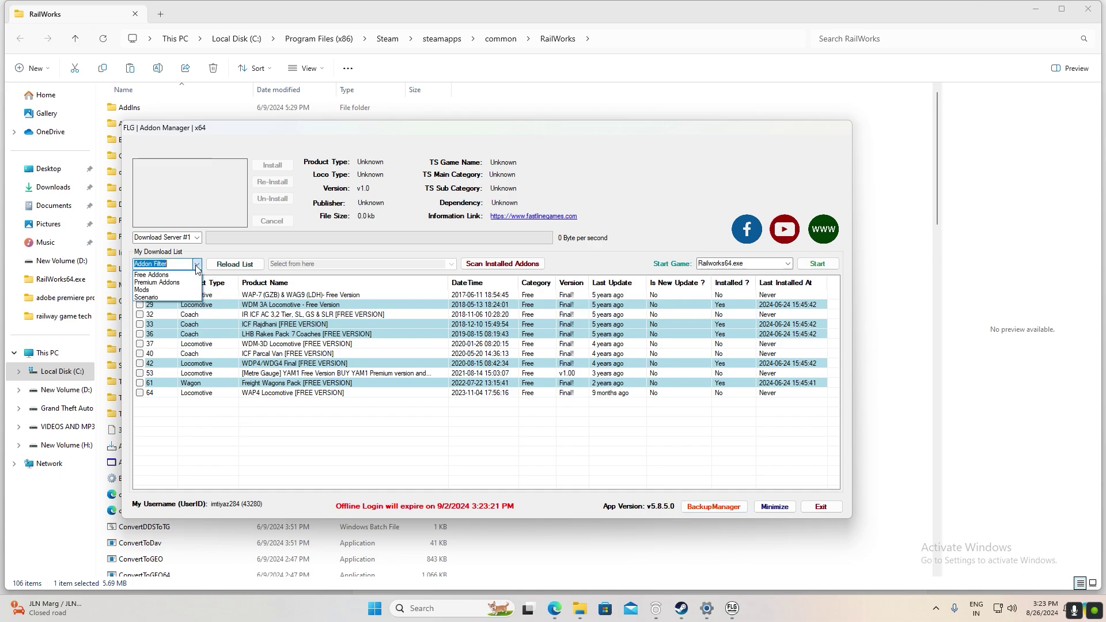
pyautogui.click(158, 282)
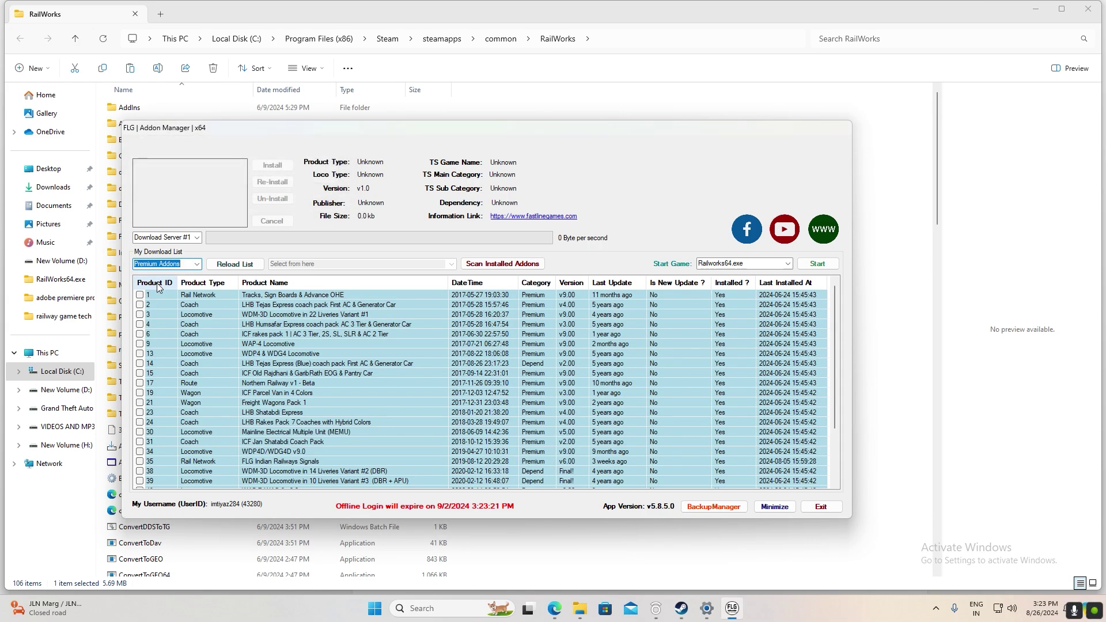
pyautogui.scroll(-3, 234, 354)
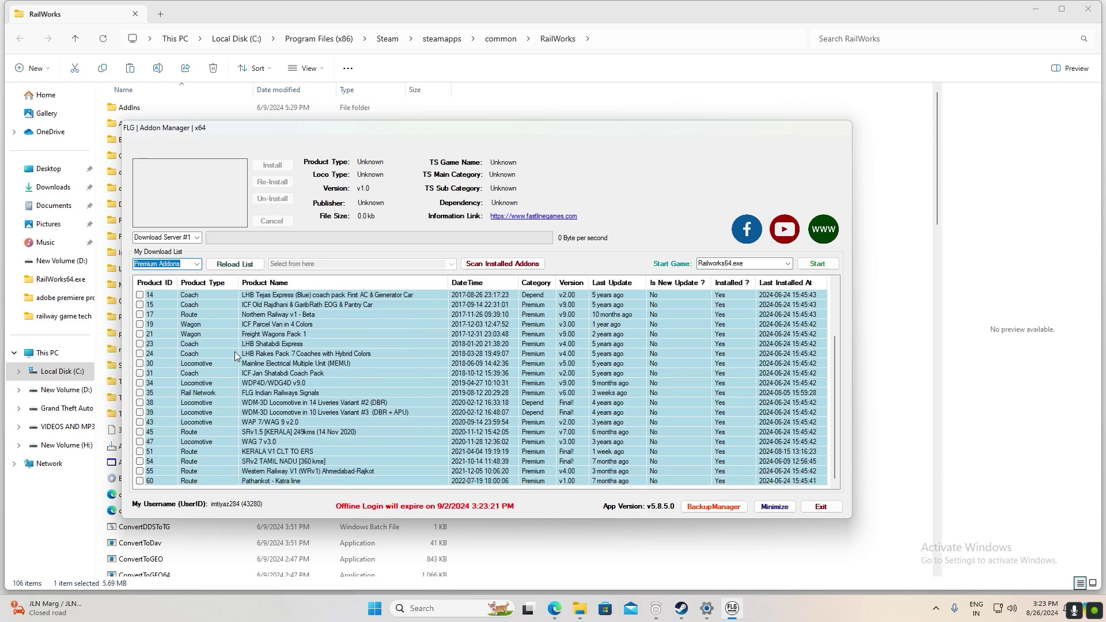
pyautogui.scroll(3, 235, 355)
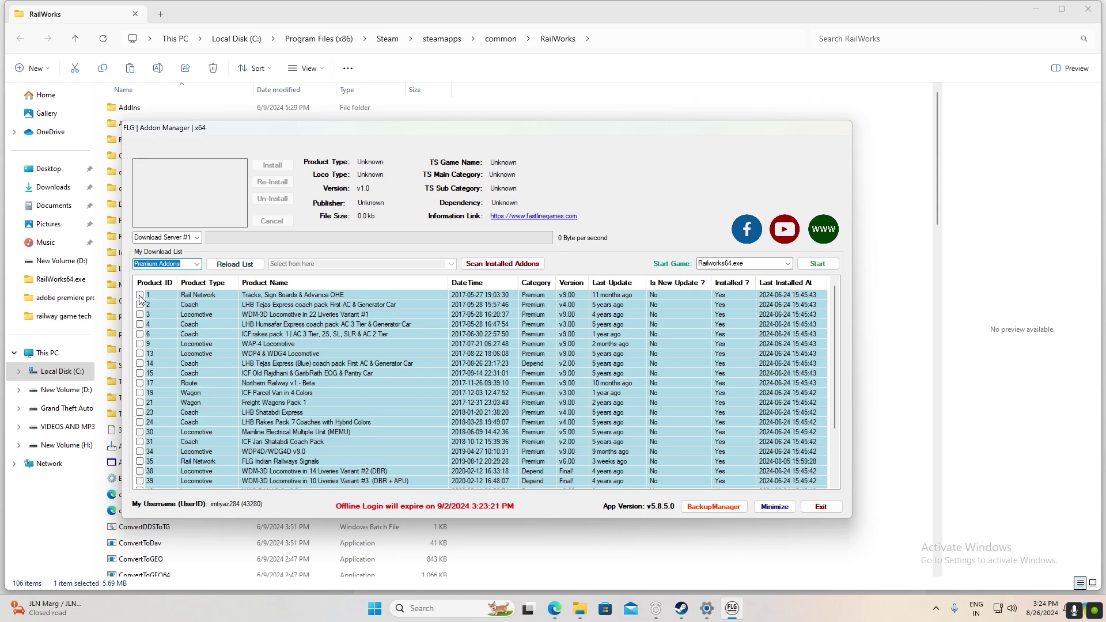
pyautogui.click(139, 296)
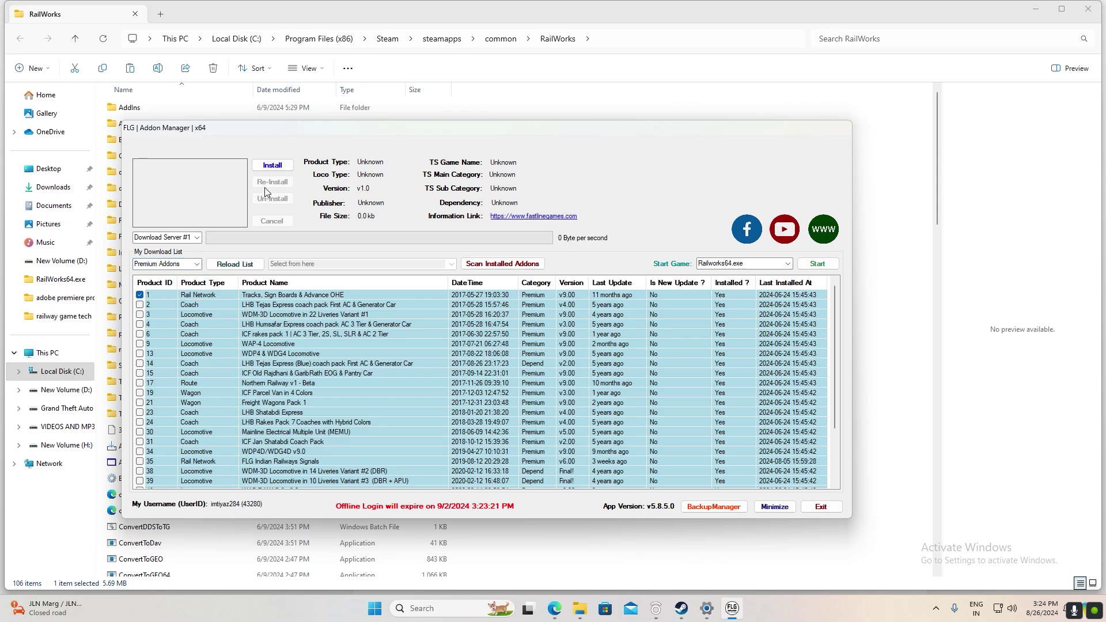
# Start the installation of the Tracks, Sign Boards & Advance OHE add-on.
pyautogui.click(272, 166)
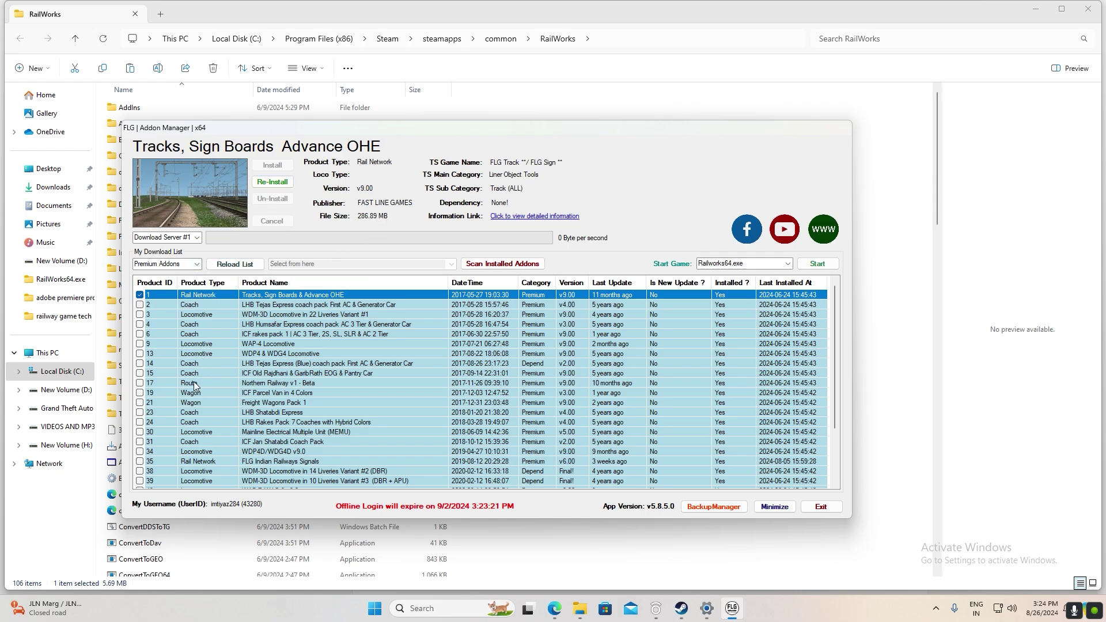
# Review the available game executables, choose Railworks64.exe as the start game and launch it.
pyautogui.click(787, 265)
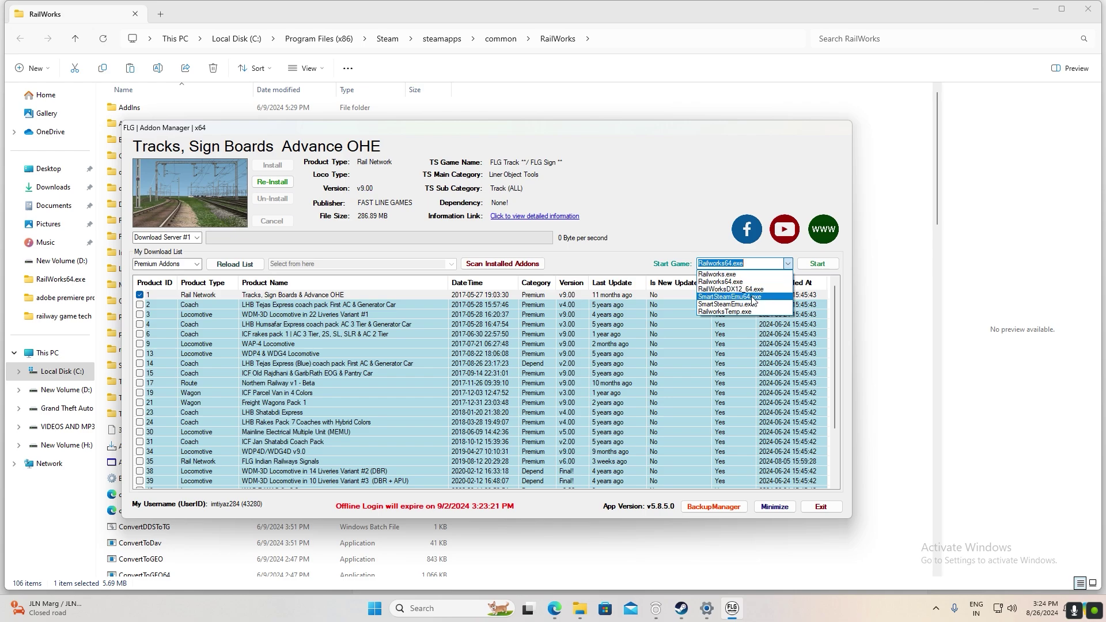
pyautogui.click(708, 275)
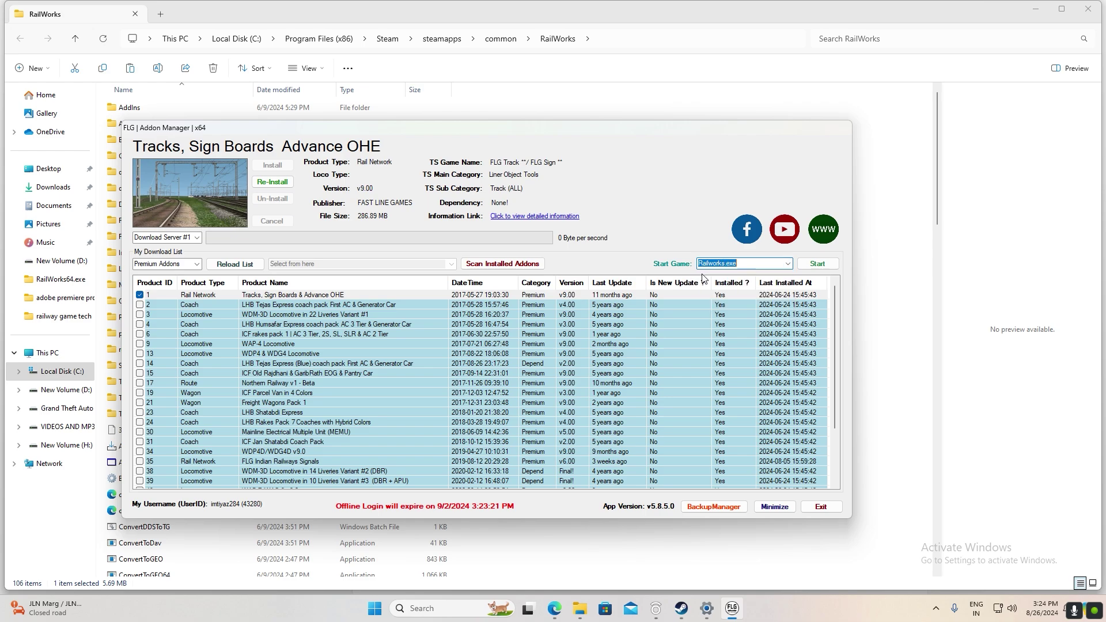
pyautogui.click(788, 264)
pyautogui.click(735, 282)
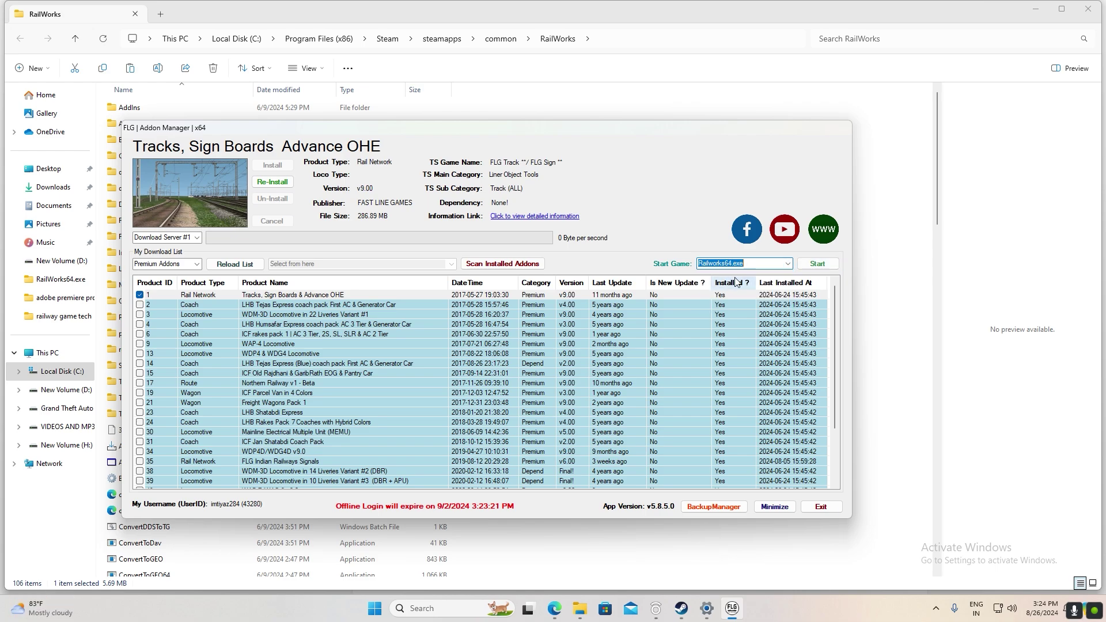
pyautogui.click(787, 264)
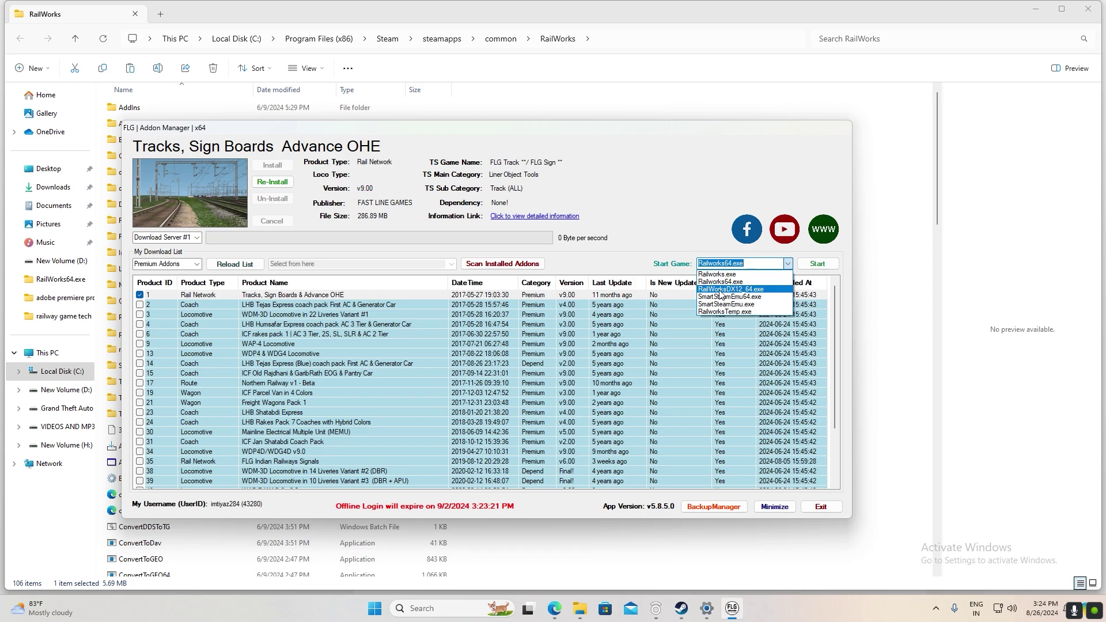
pyautogui.click(722, 289)
pyautogui.click(787, 264)
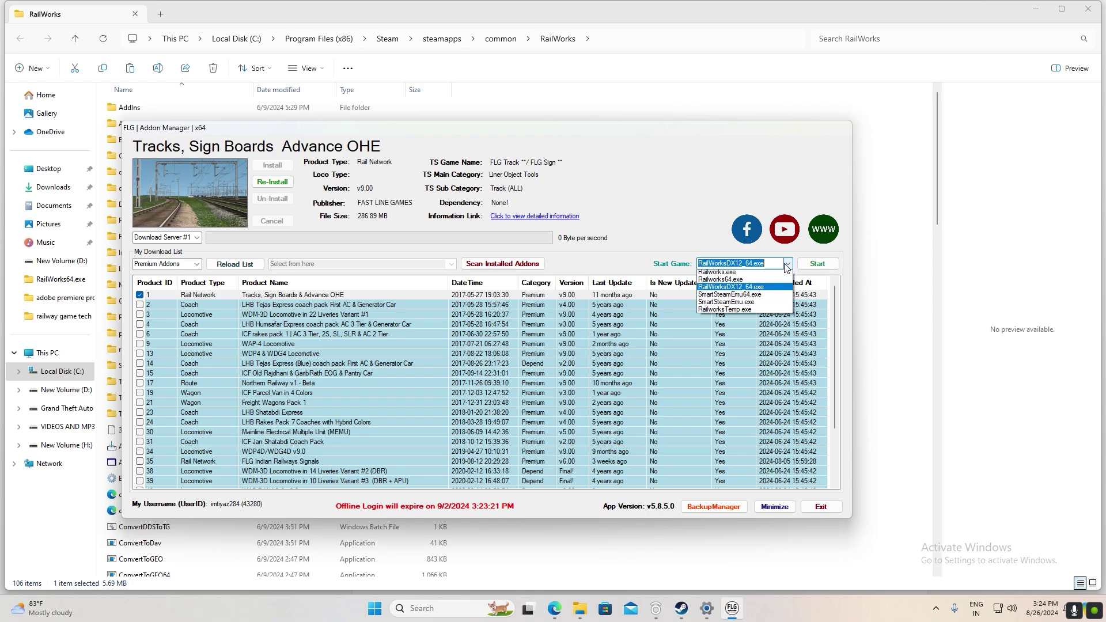
pyautogui.click(733, 281)
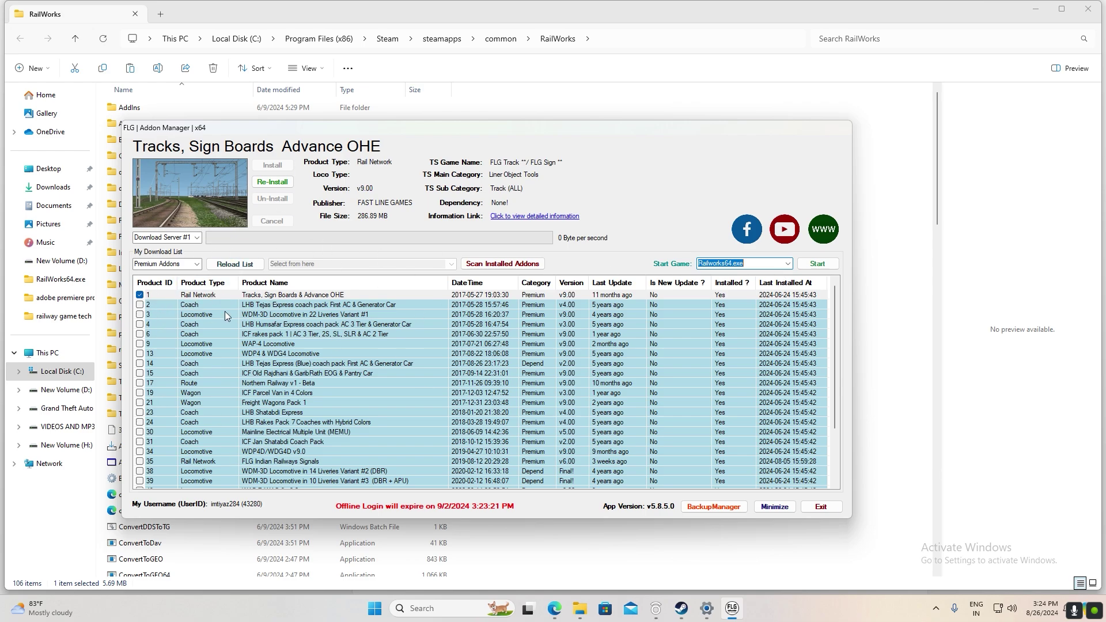
pyautogui.click(818, 265)
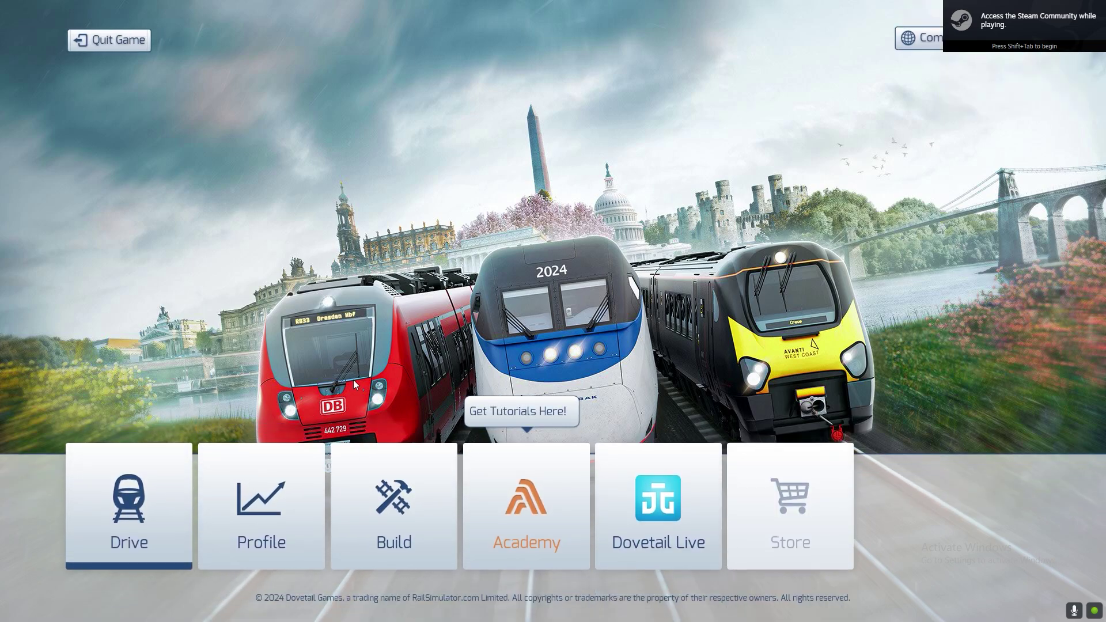
# Open Quick Drive from the game's Drive section and view the available consists, routes and departure-destination options.
pyautogui.click(138, 519)
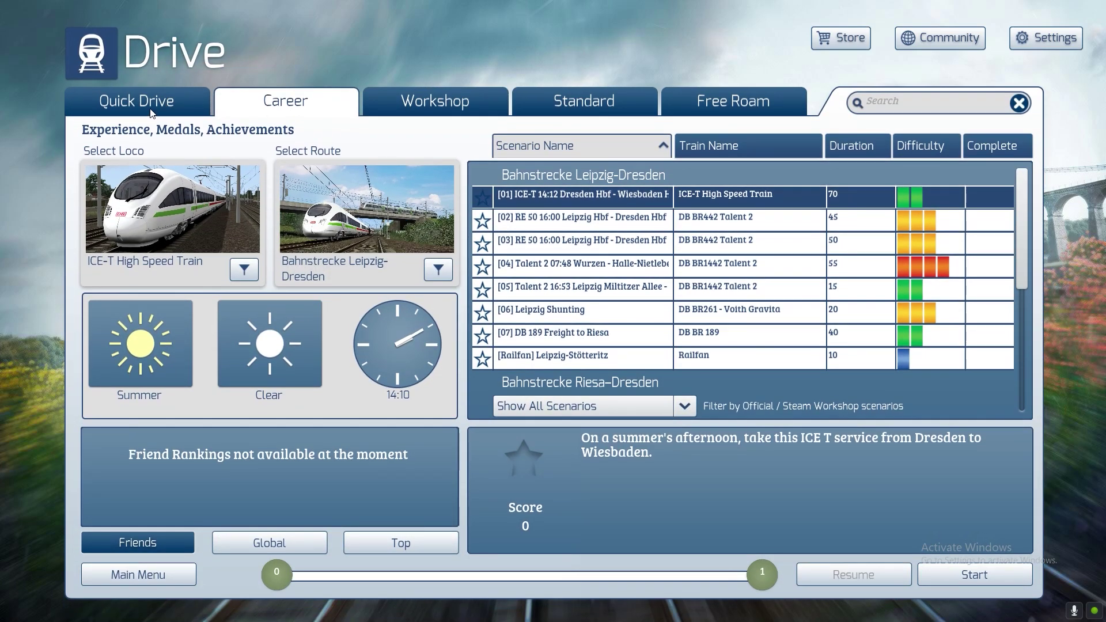
pyautogui.click(147, 104)
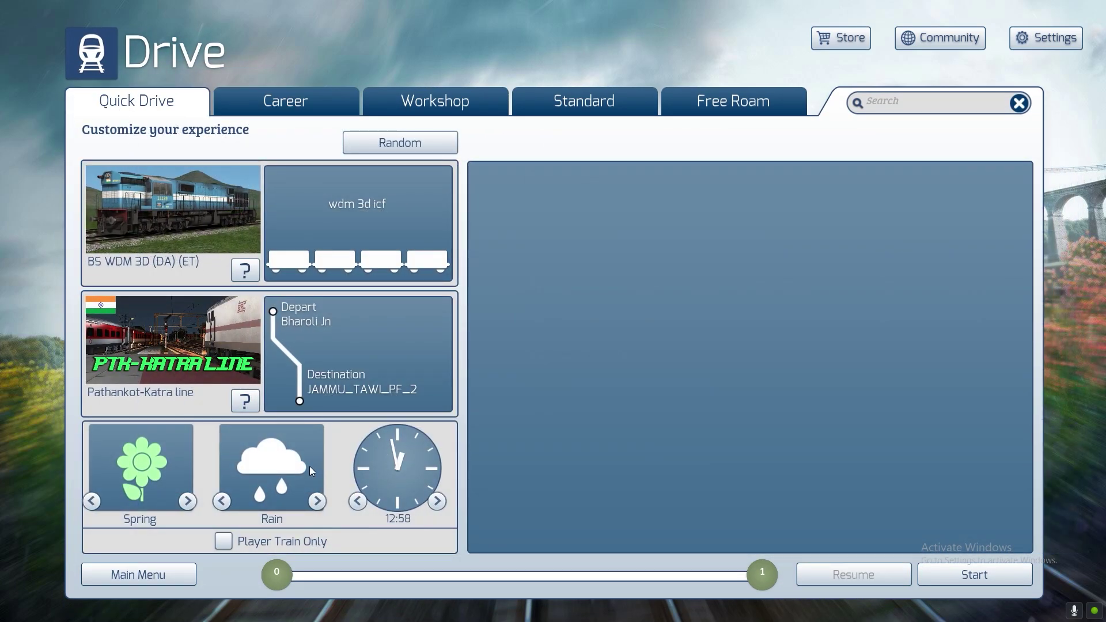
pyautogui.click(356, 216)
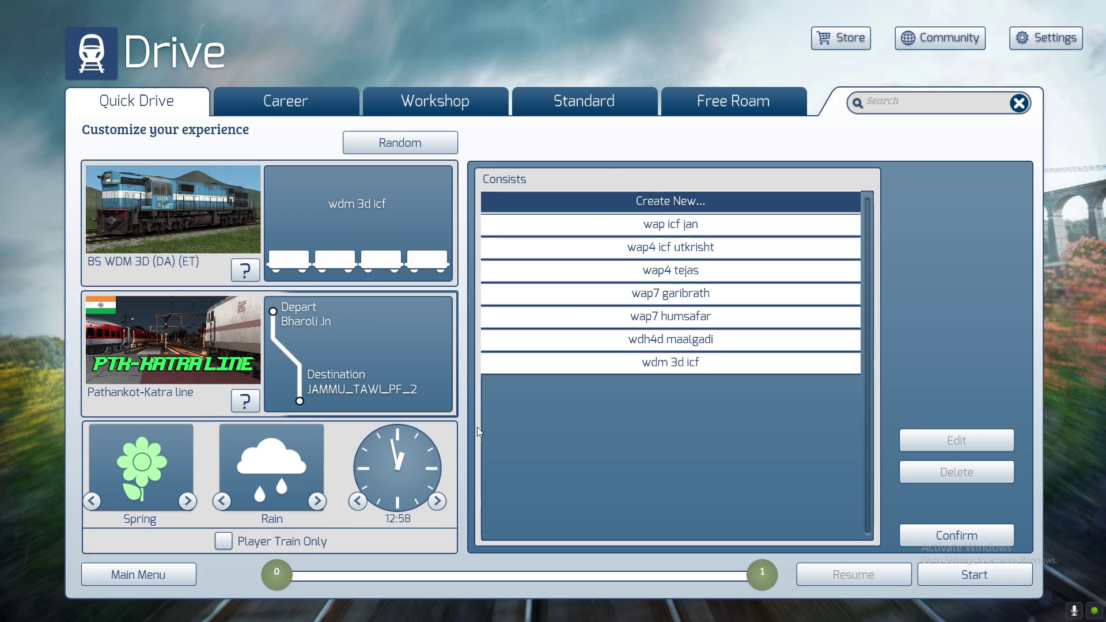
pyautogui.click(161, 329)
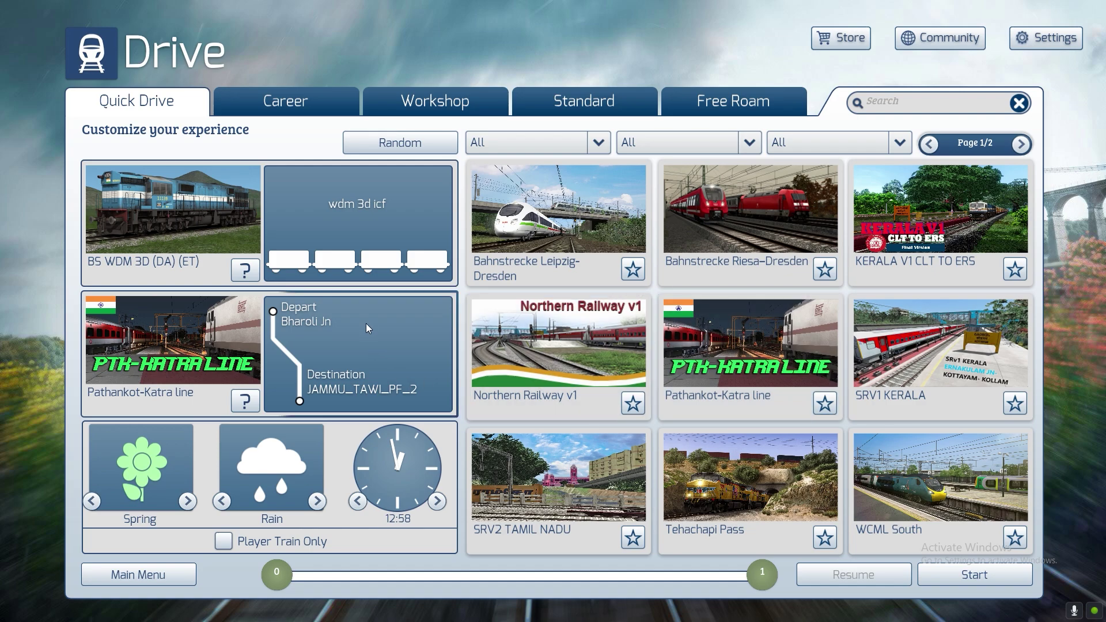
pyautogui.click(348, 352)
pyautogui.click(399, 229)
# Choose the Custom option among the Quick Drive locomotives and begin creating a new consist.
pyautogui.click(214, 212)
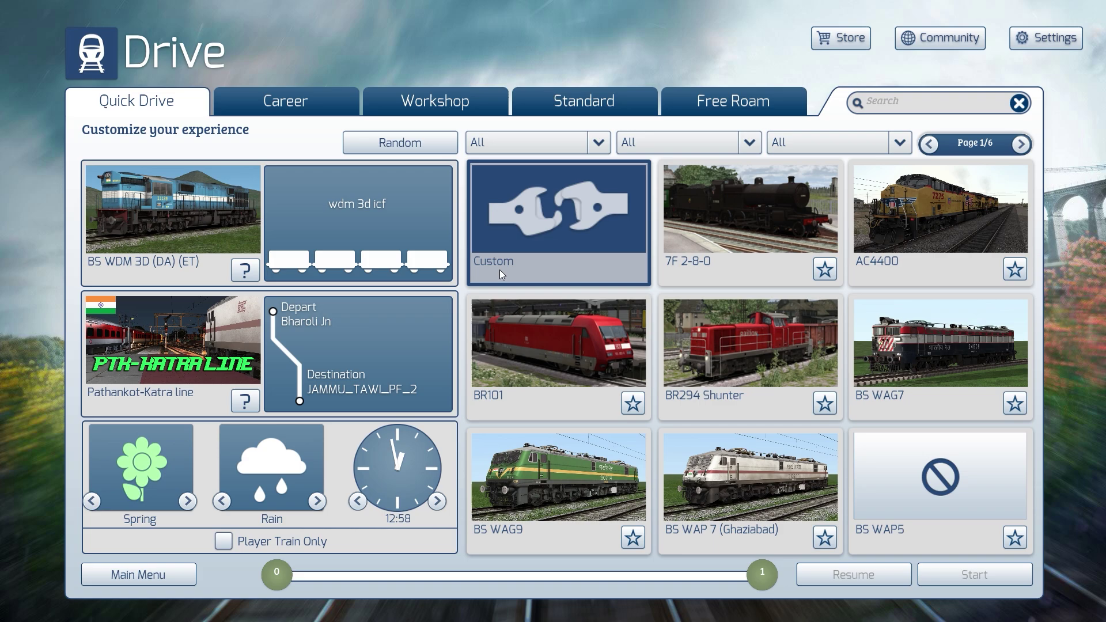
pyautogui.click(550, 217)
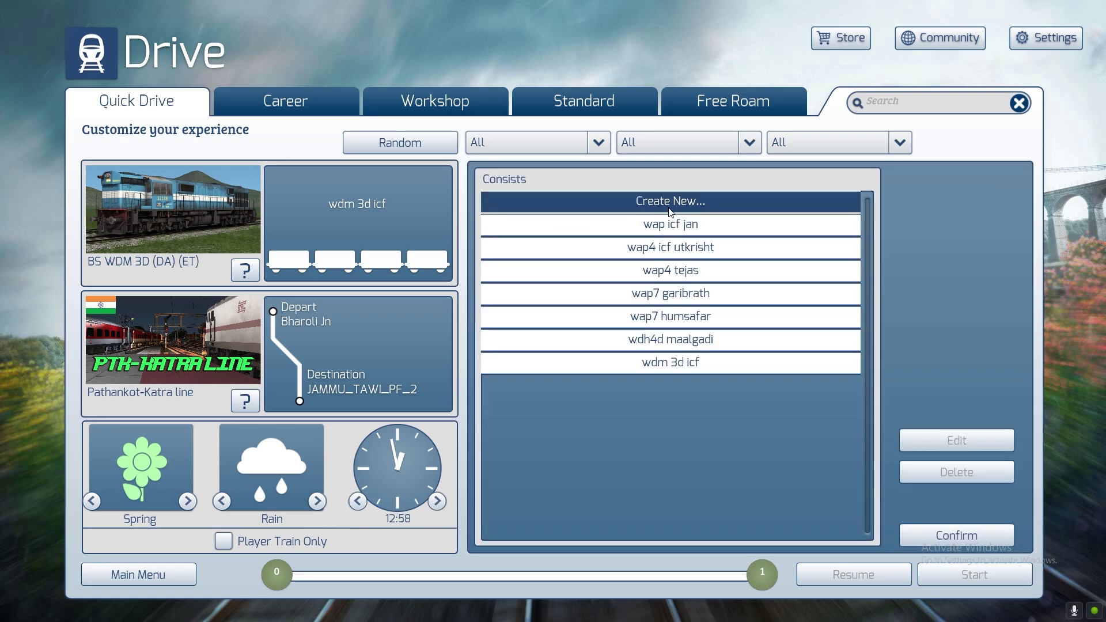
pyautogui.click(950, 539)
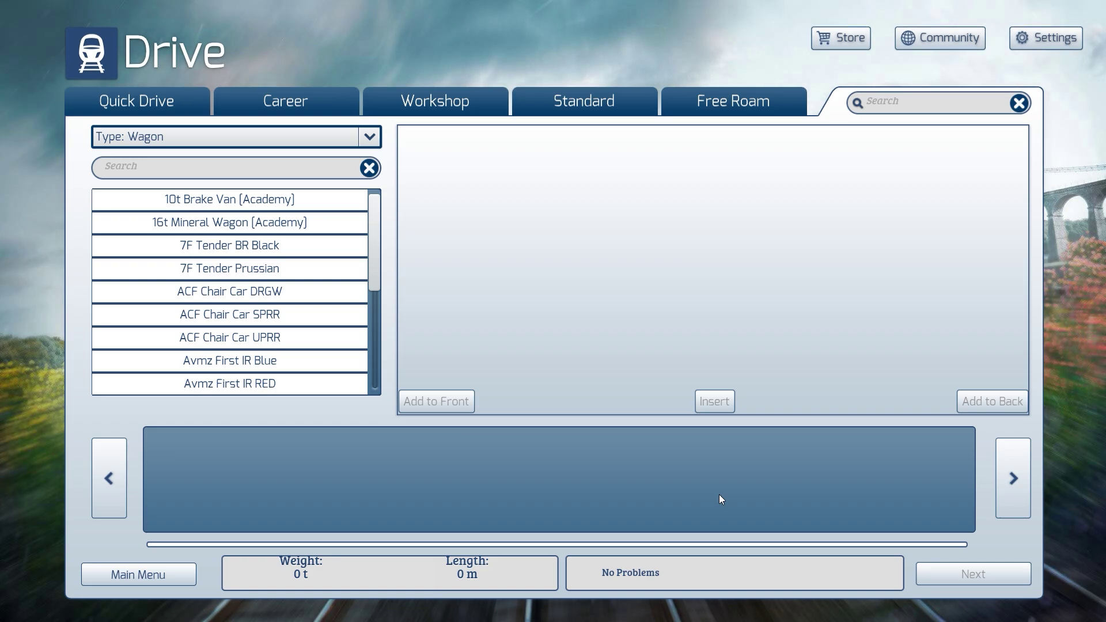
# Filter the vehicle list to Diesel and add the BS WDM 3D (D) (GTL) locomotive to the front of the consist.
pyautogui.scroll(-5, 251, 299)
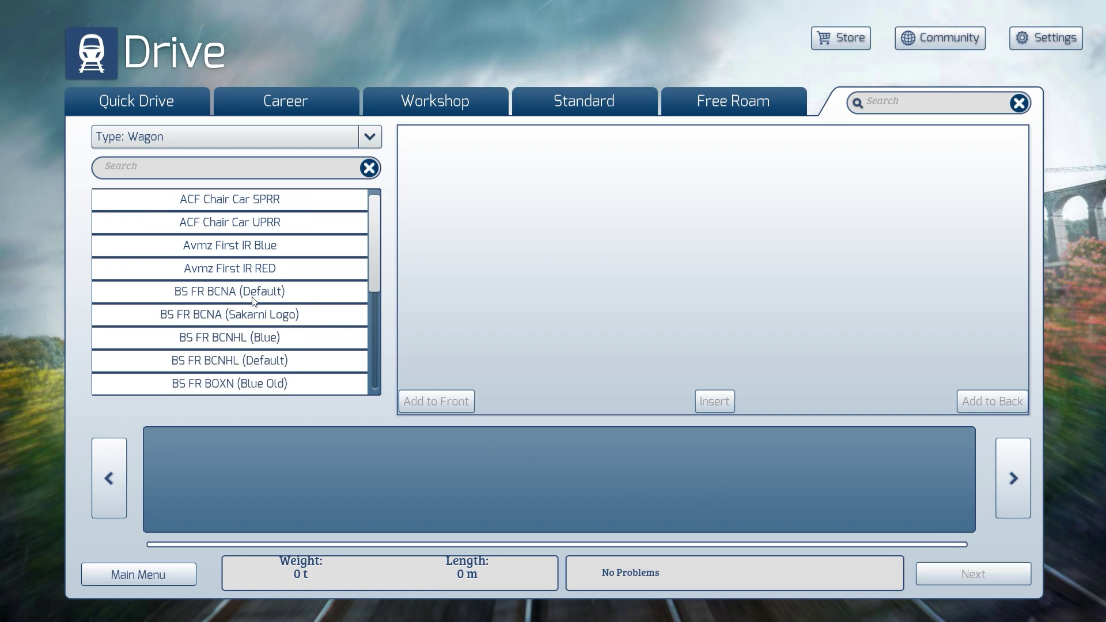
pyautogui.click(153, 173)
pyautogui.click(367, 135)
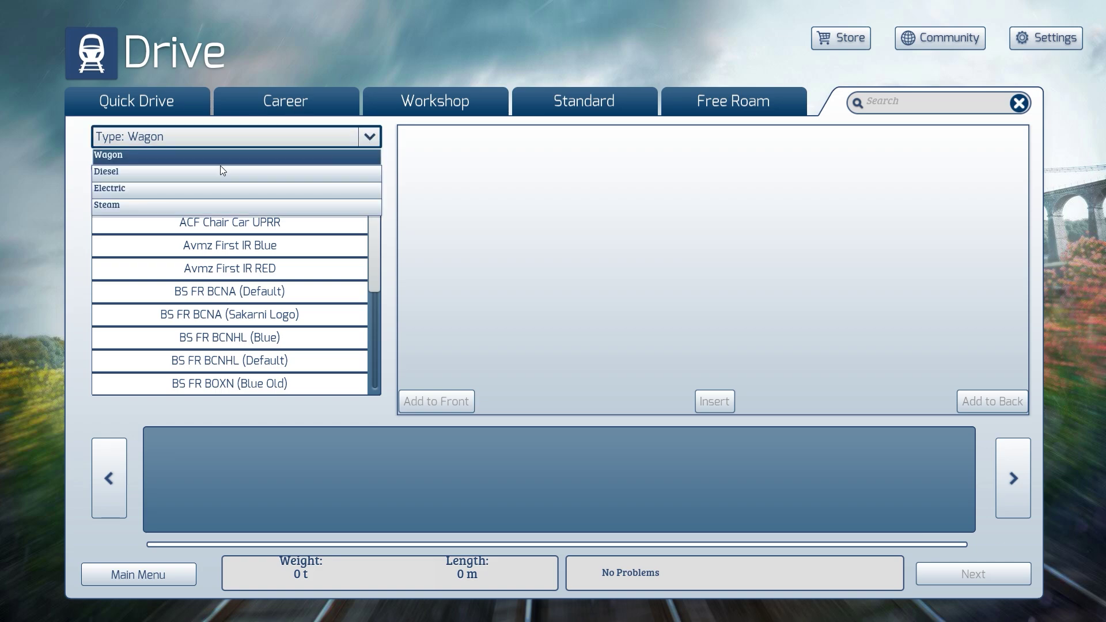
pyautogui.click(114, 175)
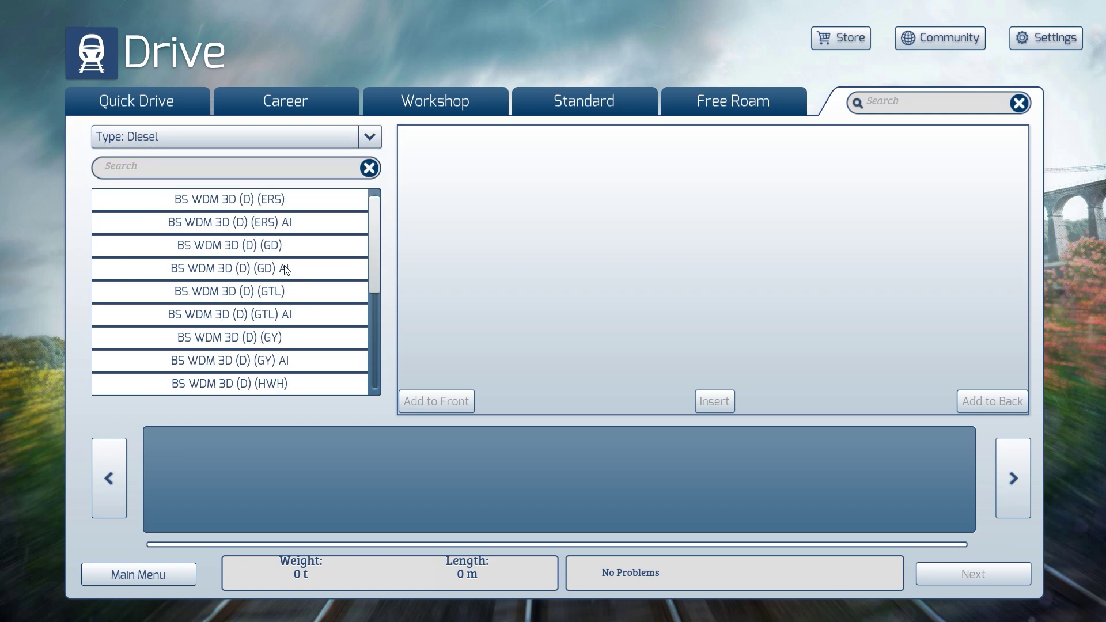
pyautogui.scroll(-1, 290, 290)
pyautogui.click(234, 249)
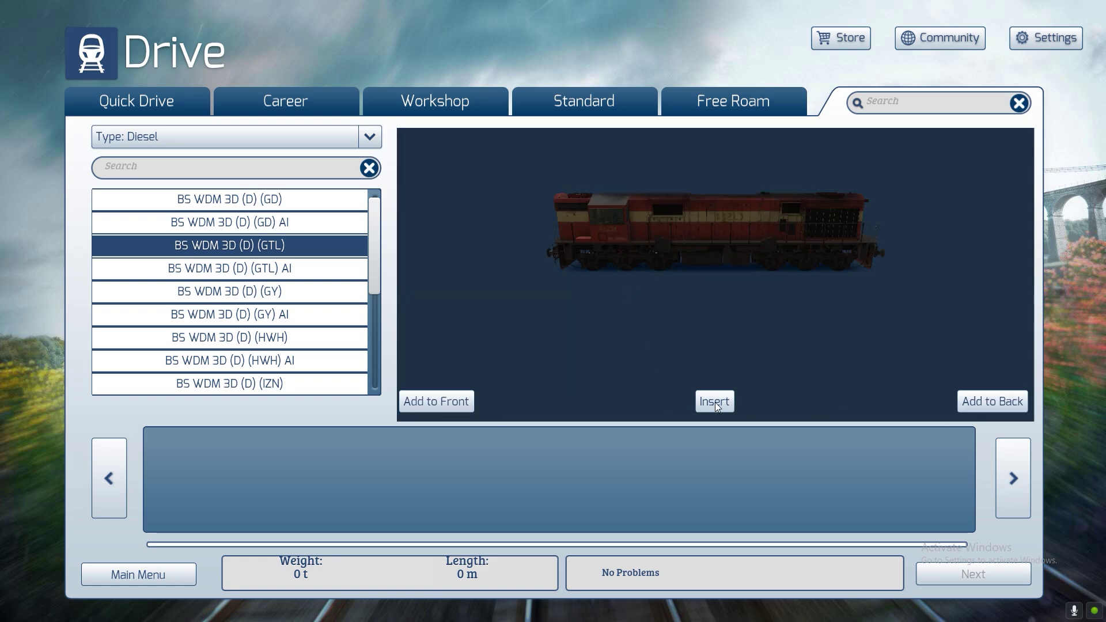
pyautogui.click(437, 406)
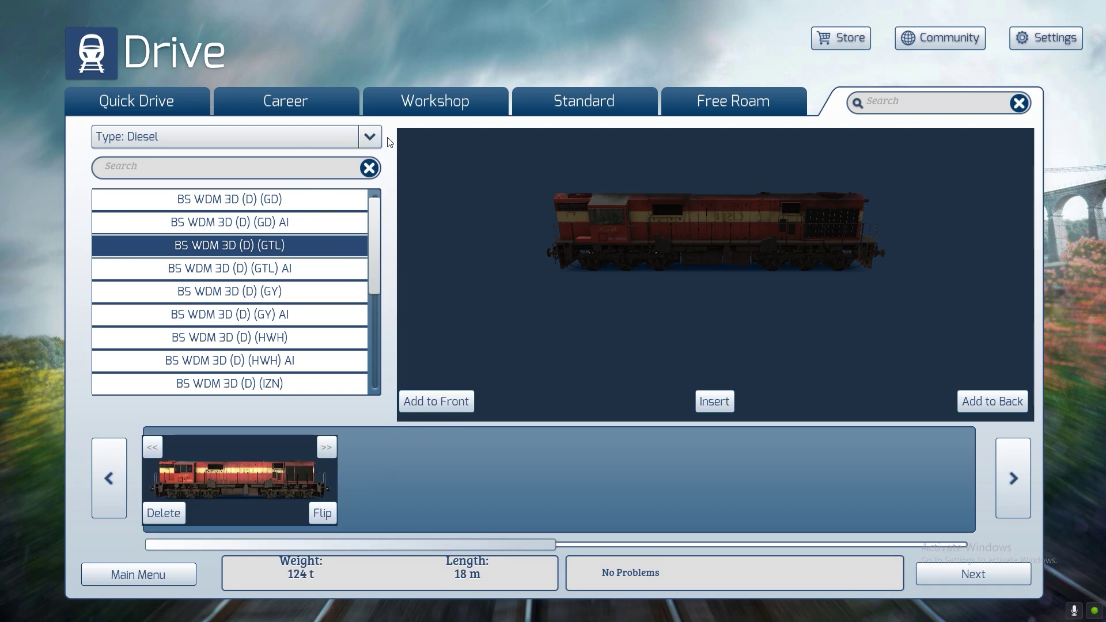
# Filter the vehicle list to Wagon and search it for "icf".
pyautogui.click(230, 144)
pyautogui.click(120, 156)
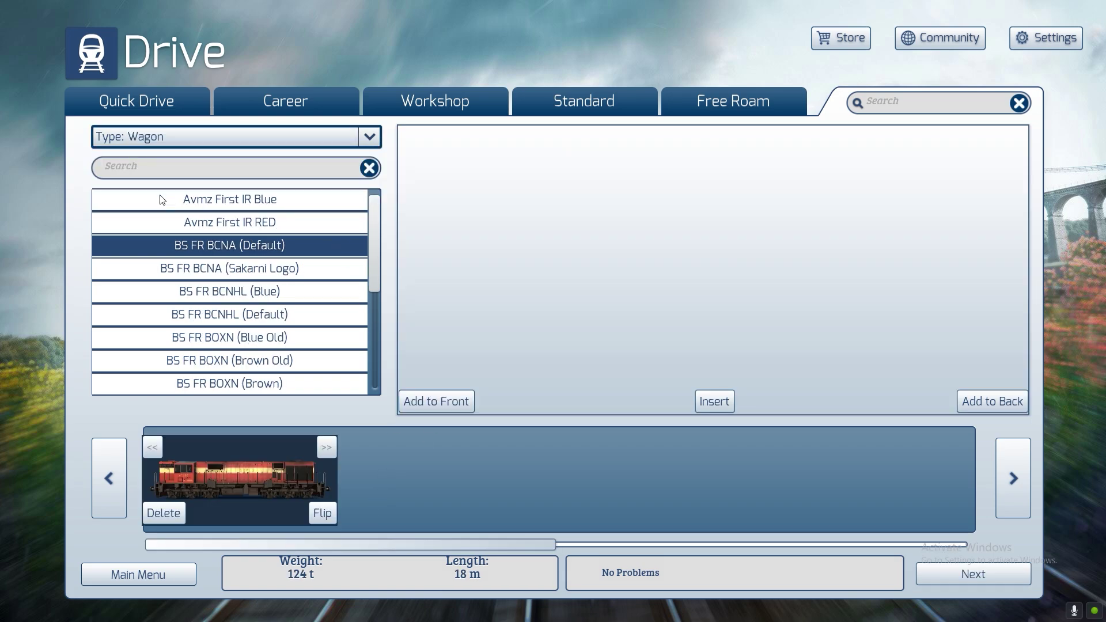
pyautogui.click(151, 166)
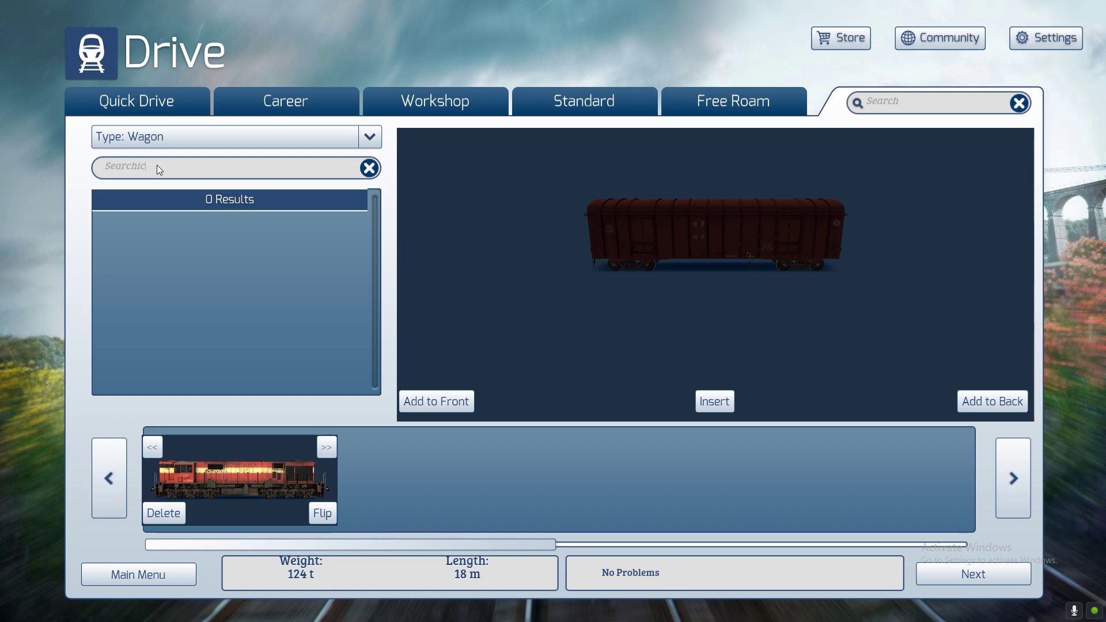
pyautogui.press('BackSpace')
pyautogui.press('BackSpace')
pyautogui.press('BackSpace')
pyautogui.press('BackSpace')
pyautogui.press('BackSpace')
pyautogui.press('BackSpace')
pyautogui.press('BackSpace')
pyautogui.press('BackSpace')
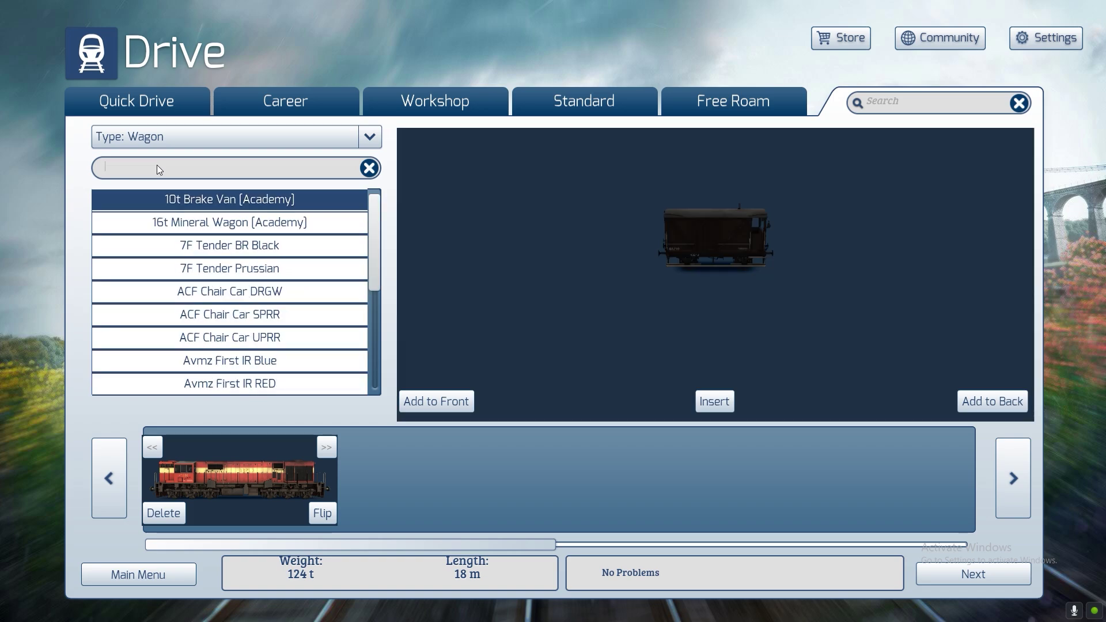
pyautogui.write('icf')
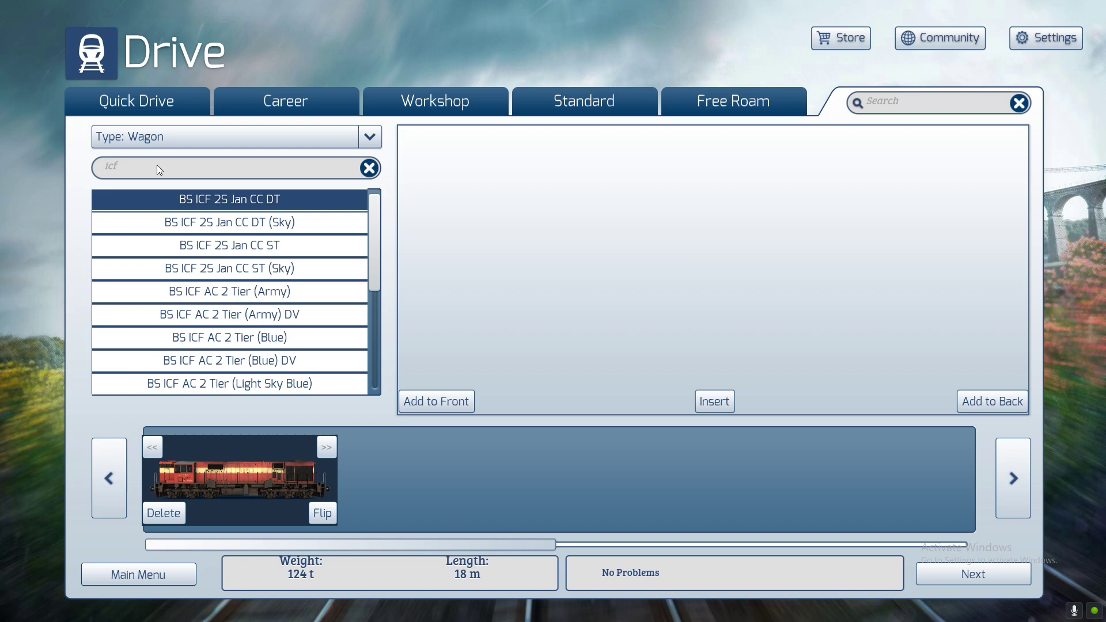
# Browse the ICF coaches and preview AC 3 Tier variants, including BS ICF AC 3 Tier (Light Sky Blue).
pyautogui.scroll(-6, 256, 236)
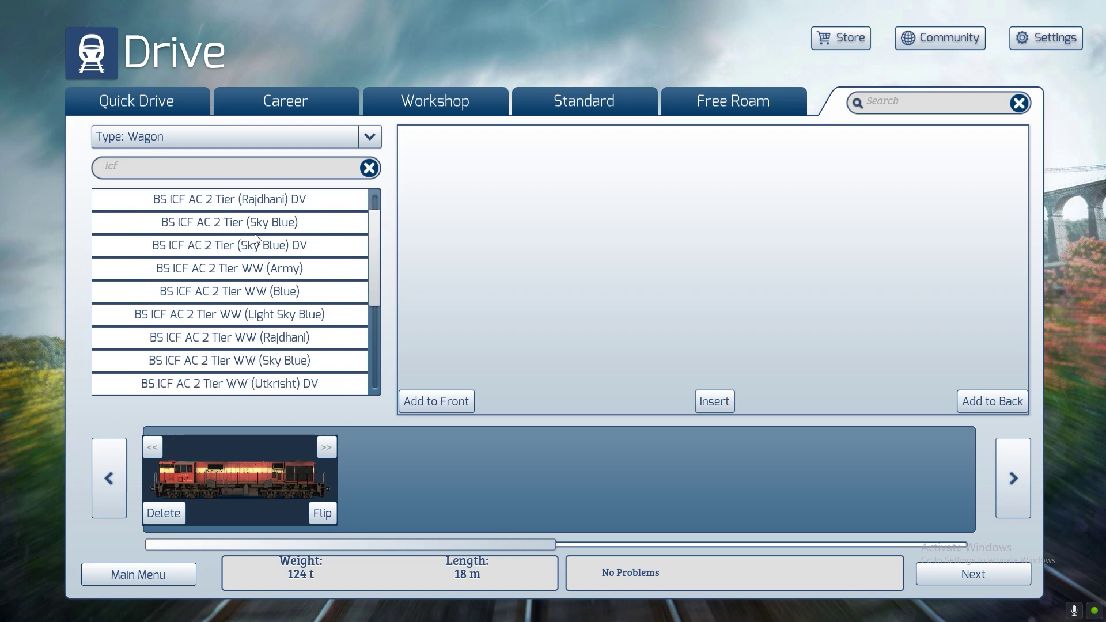
pyautogui.scroll(-1, 258, 247)
pyautogui.click(216, 287)
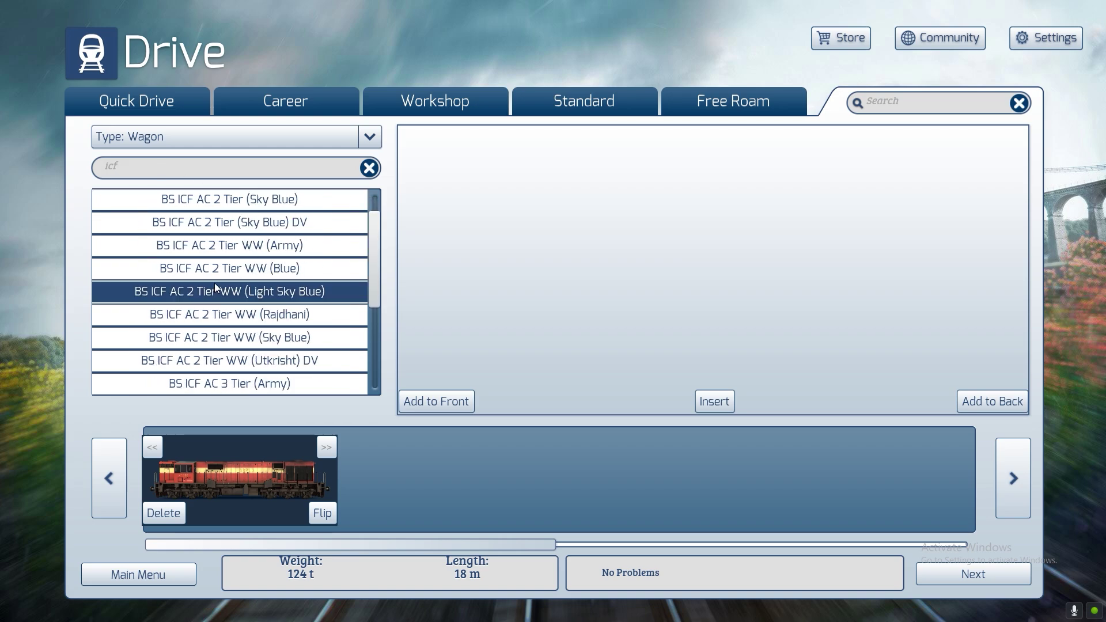
pyautogui.scroll(-4, 222, 294)
pyautogui.click(223, 292)
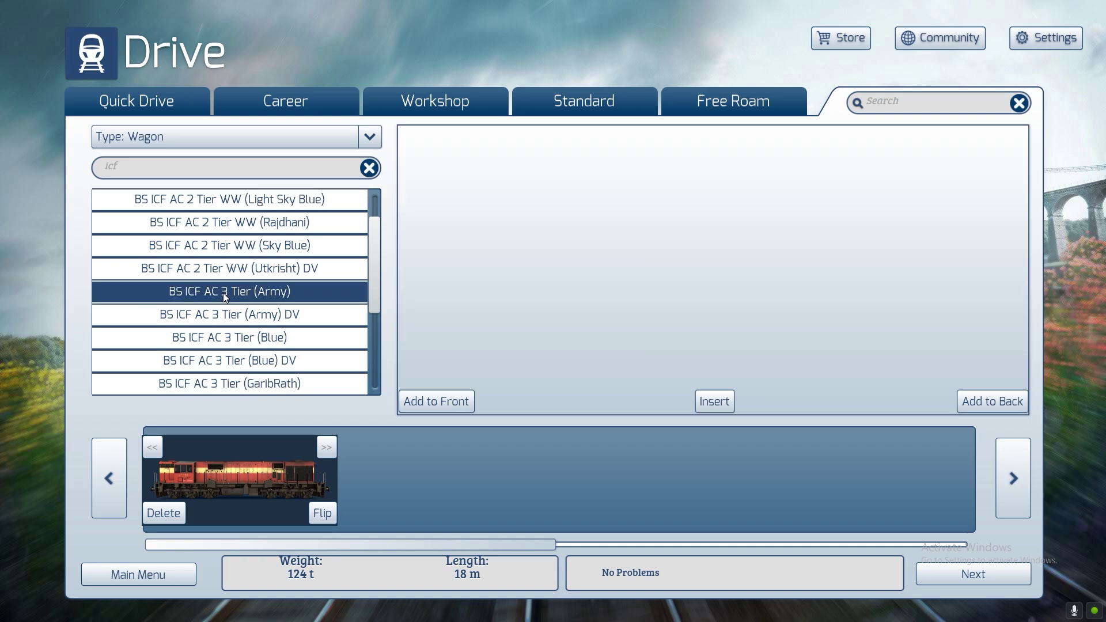
pyautogui.scroll(-5, 222, 293)
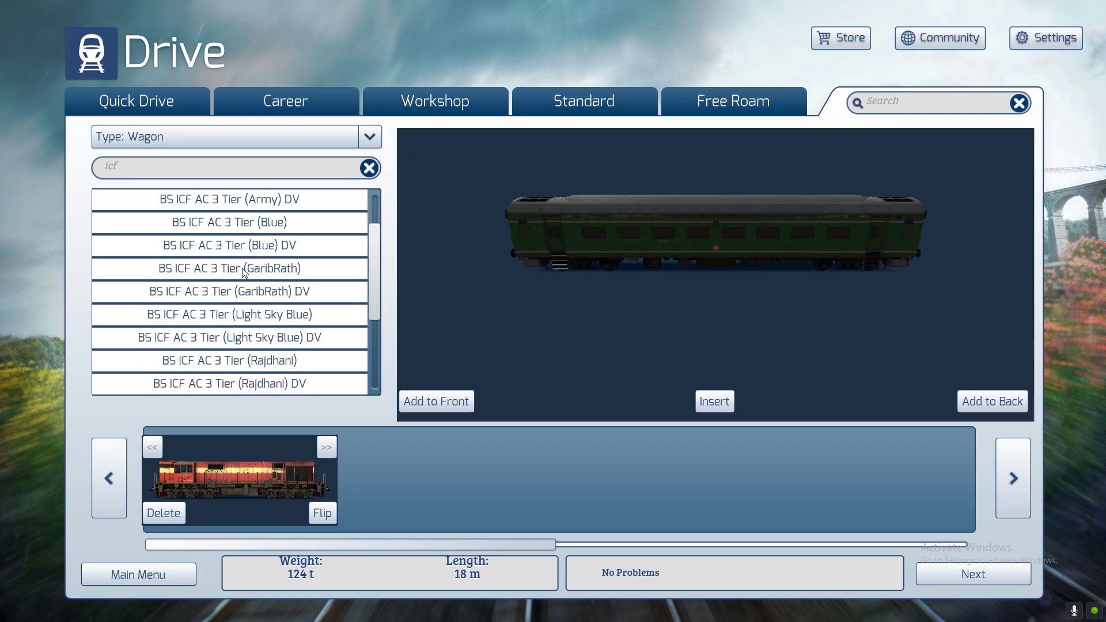
pyautogui.click(244, 272)
pyautogui.click(245, 291)
pyautogui.click(256, 323)
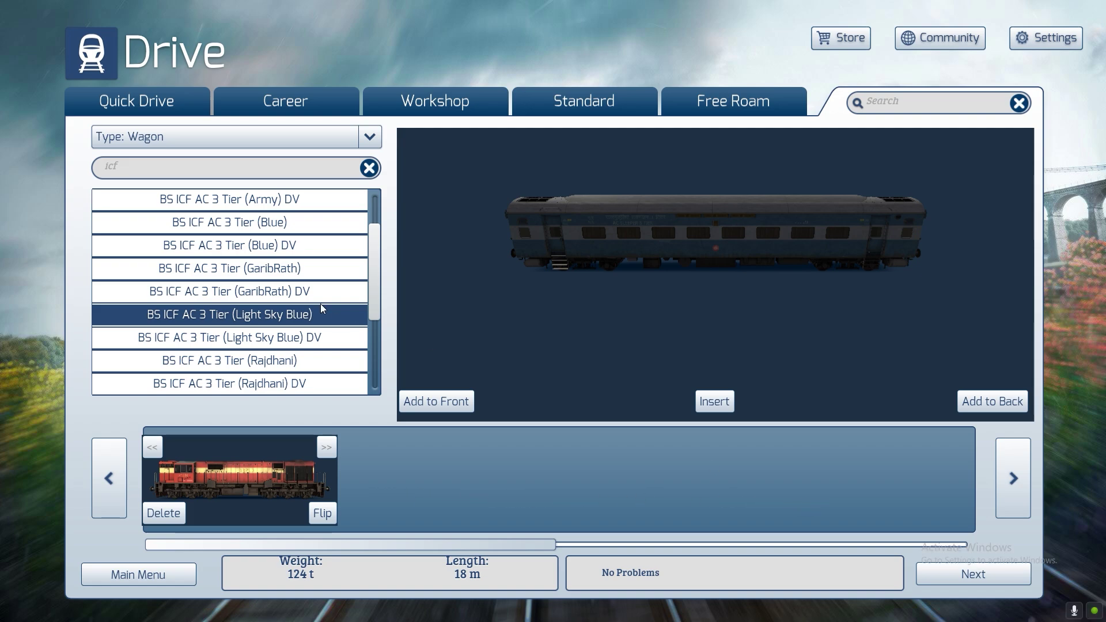
pyautogui.scroll(-5, 263, 328)
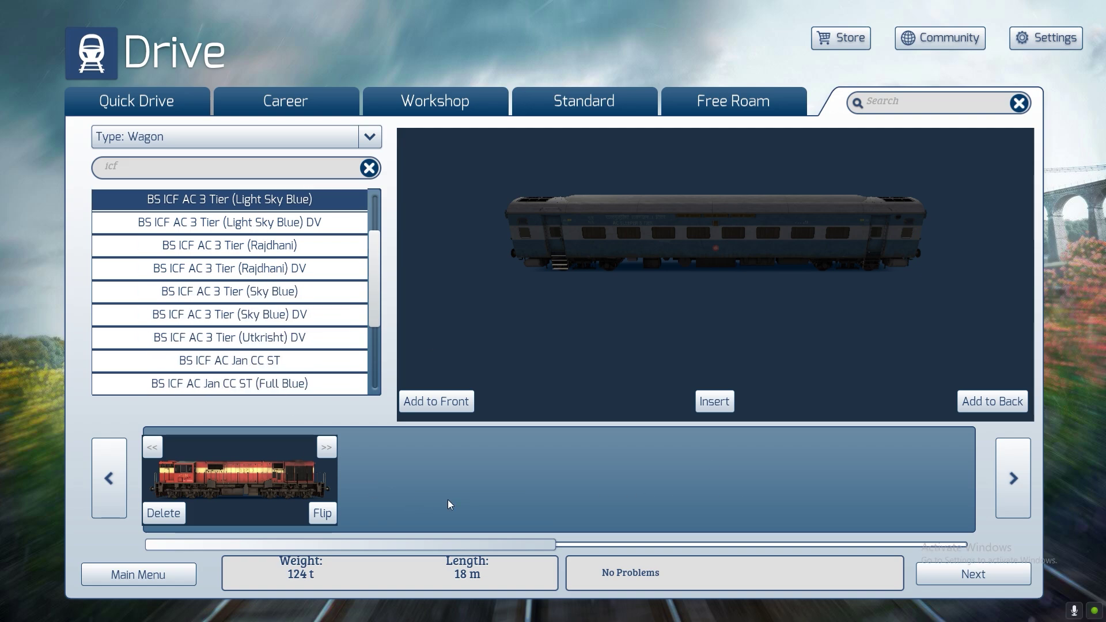
# Proceed to saving the new consist, activate its name field, and cancel the save.
pyautogui.click(973, 575)
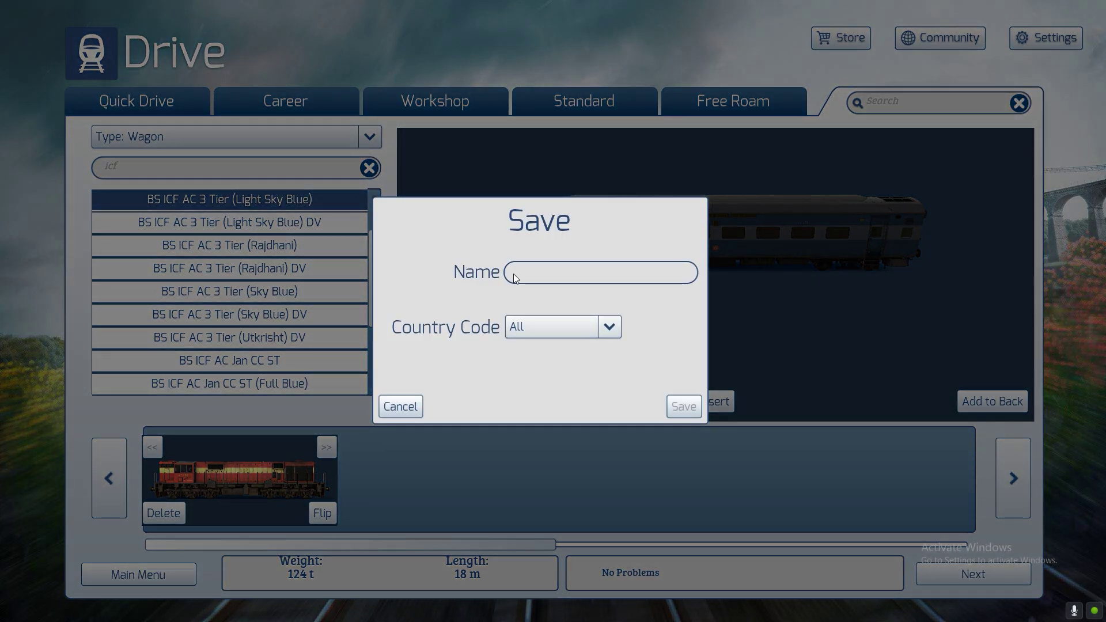
pyautogui.click(515, 279)
pyautogui.click(401, 406)
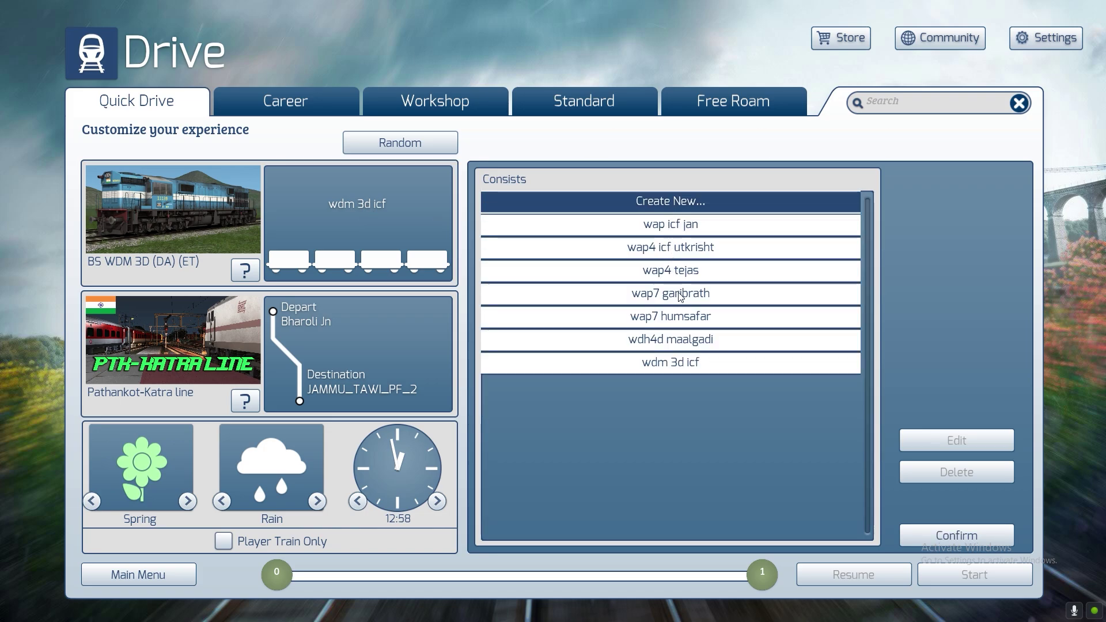
# Preview the wap4 icf utkrisht and wap4 tejas consists, and select wdm 3d icf for the Quick Drive.
pyautogui.click(674, 249)
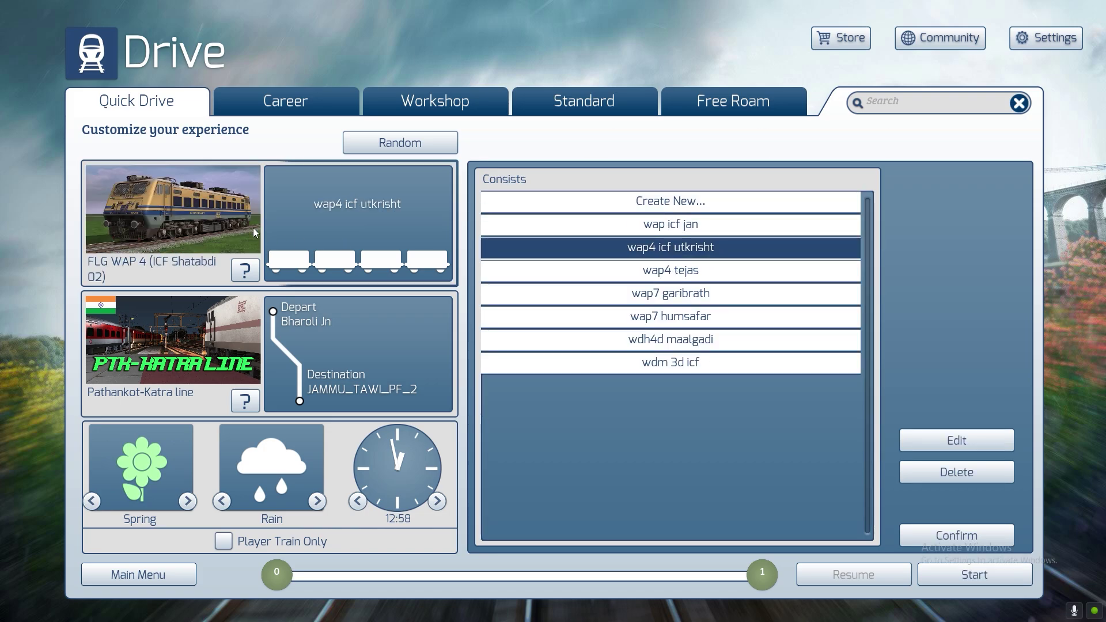
pyautogui.click(675, 271)
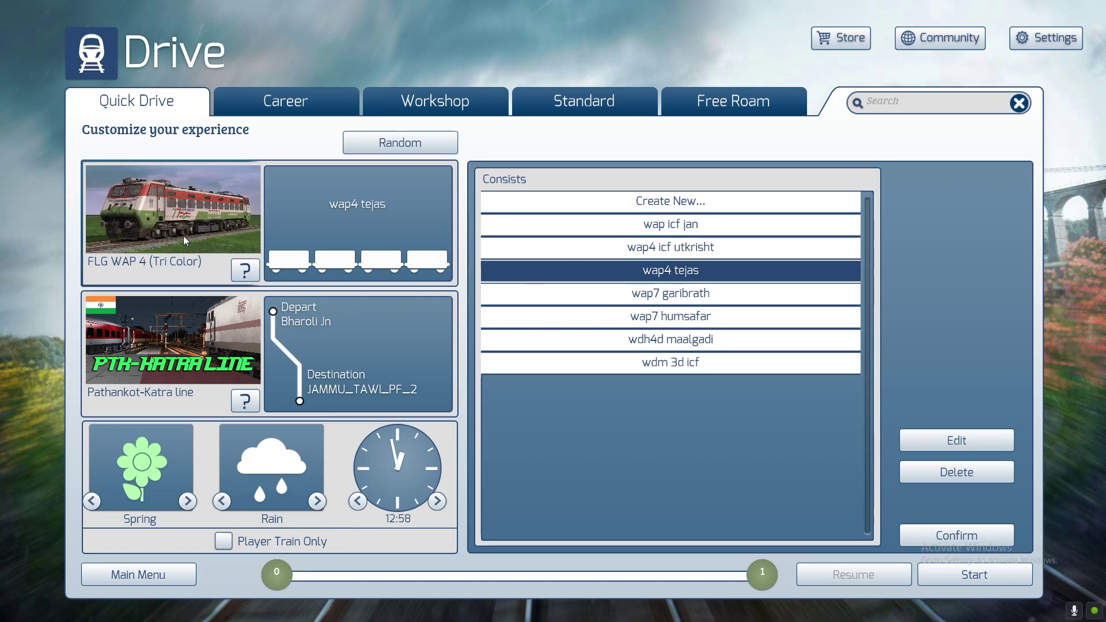
pyautogui.click(673, 362)
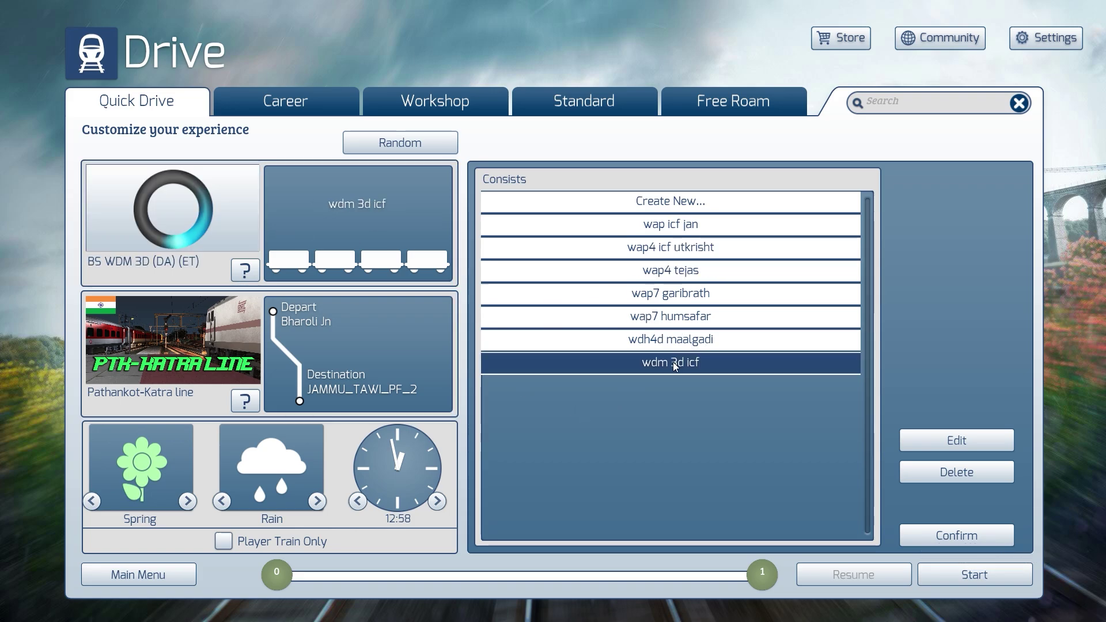